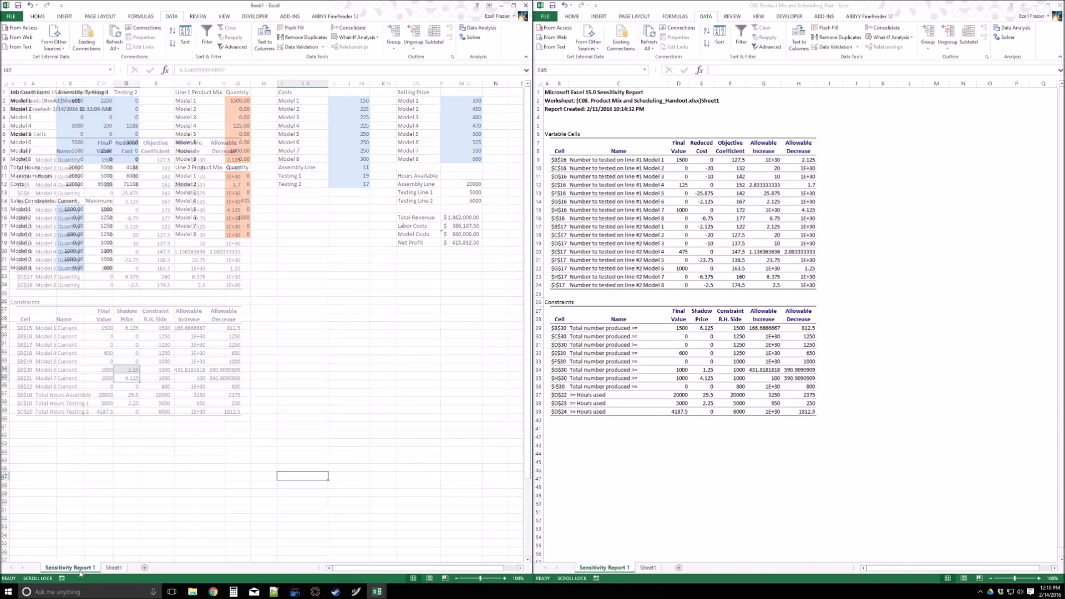
# Compare the variable cells' final values and the constraints' shadow prices in the two workbooks' sensitivity reports
pyautogui.moveTo(677, 160); pyautogui.dragTo(678, 285)
pyautogui.moveTo(132, 328); pyautogui.dragTo(132, 412)
pyautogui.moveTo(702, 328); pyautogui.dragTo(701, 412)
pyautogui.click(829, 353)
# Compare Sheet1 of both workbooks, checking the product mix, the constraints and the margin formulas
pyautogui.click(114, 567)
pyautogui.click(648, 567)
pyautogui.click(700, 275)
pyautogui.click(823, 382)
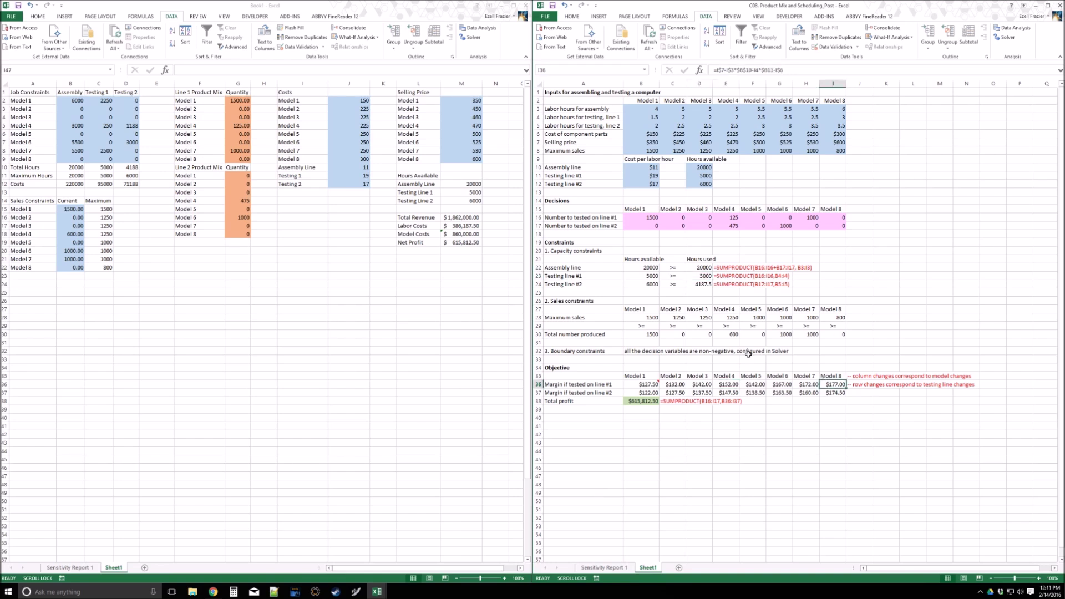
pyautogui.click(255, 111)
# Close both example workbooks
pyautogui.click(525, 5)
pyautogui.click(530, 309)
pyautogui.click(1056, 5)
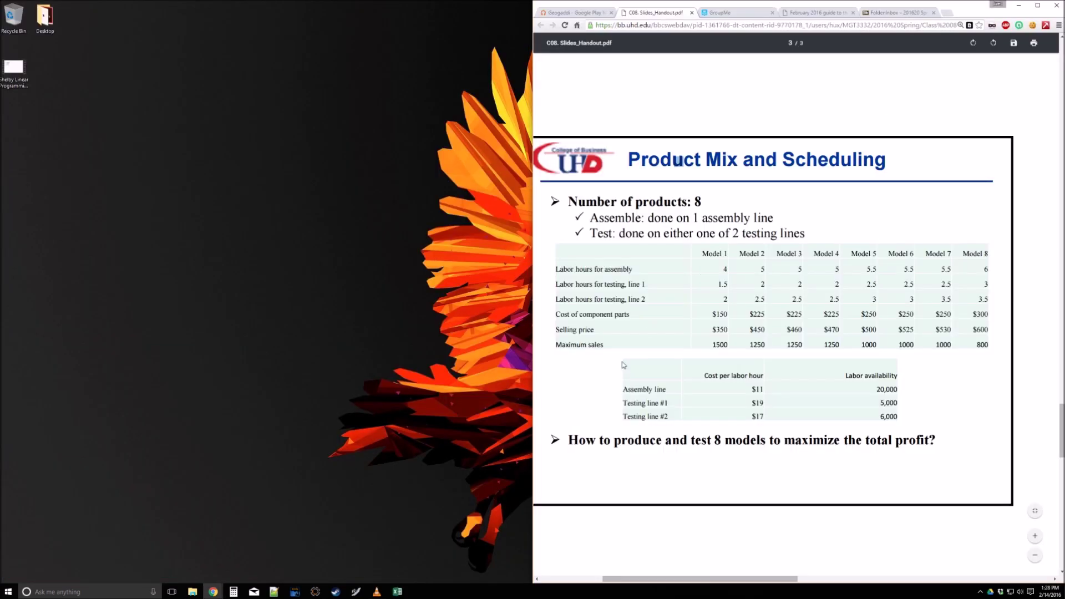
# Launch Excel, create a blank workbook and dock its window beside the slide handout with cell A1 selected
pyautogui.click(397, 591)
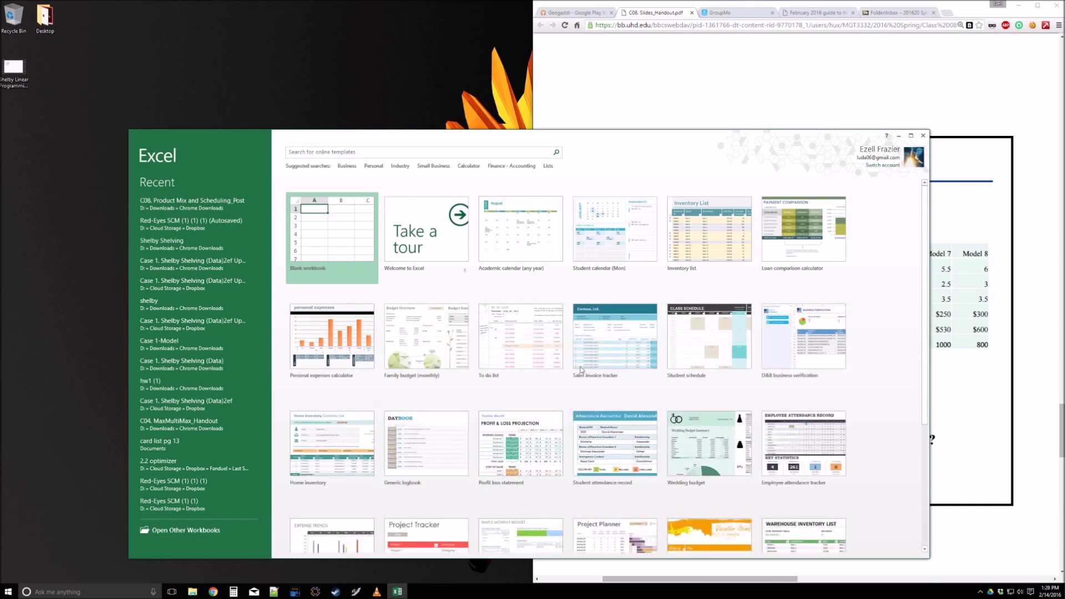
pyautogui.click(344, 246)
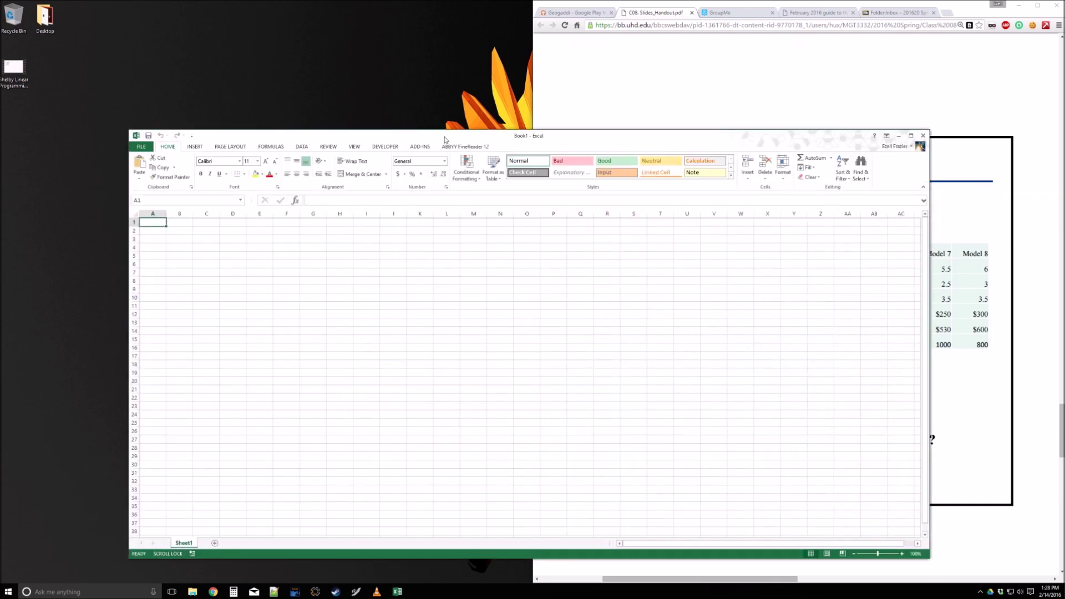
pyautogui.moveTo(444, 140); pyautogui.dragTo(3, 117)
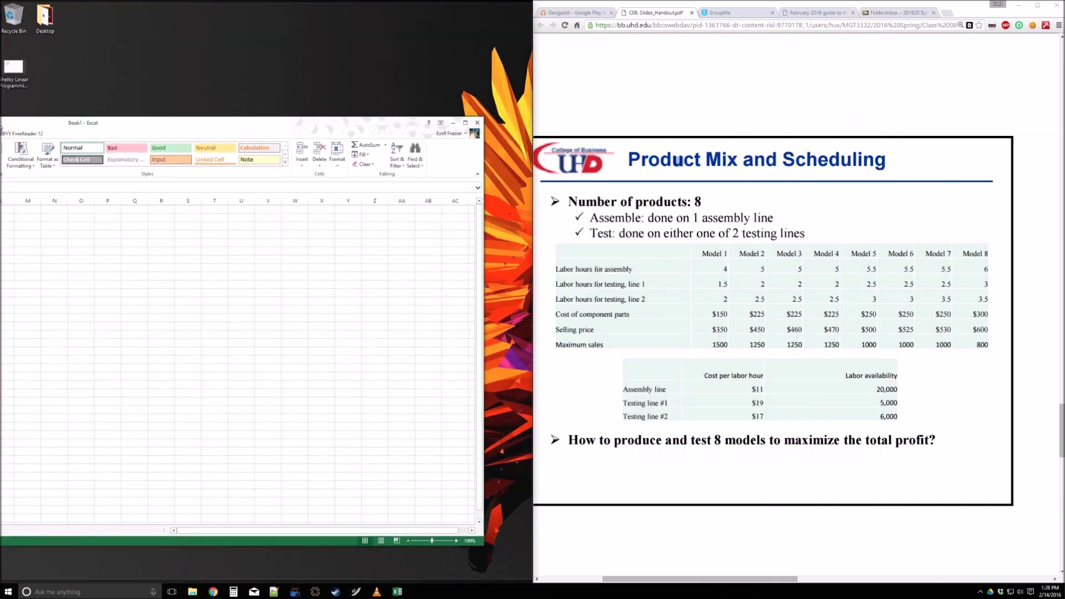
pyautogui.click(147, 135)
pyautogui.click(28, 93)
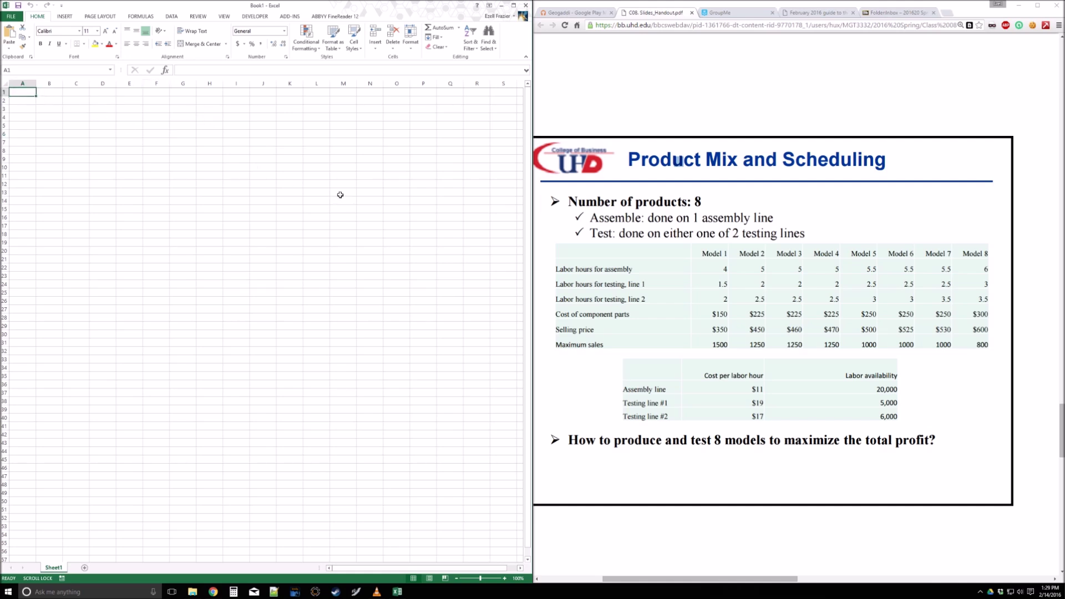
# Enter the heading "Job Hour Constraints" in A1 and fit column A to its text
pyautogui.write('Job Hour Co')
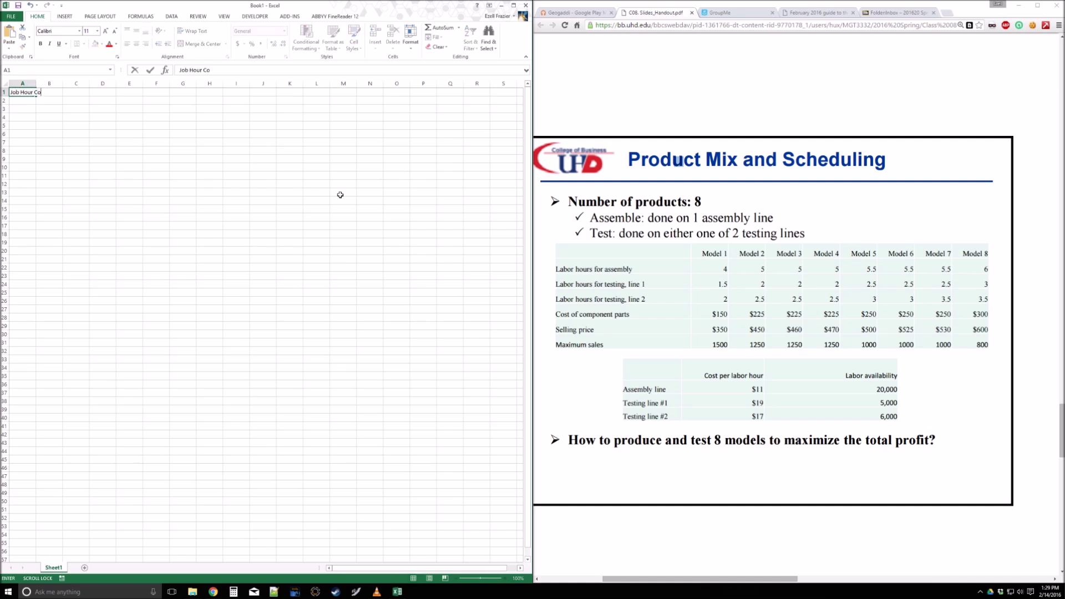
pyautogui.write('nstraints')
pyautogui.press('Return')
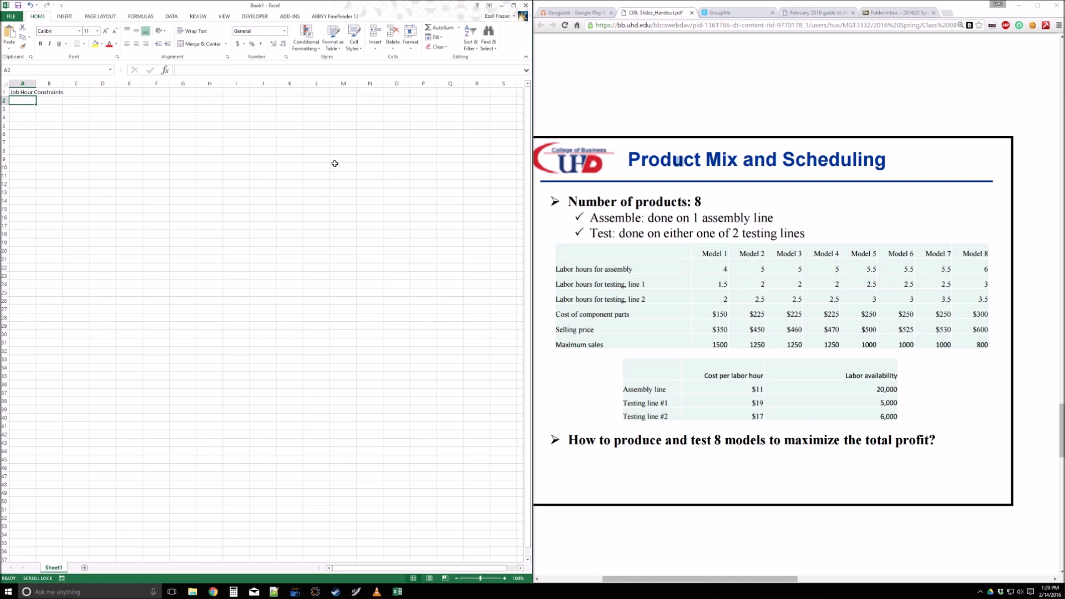
pyautogui.doubleClick(36, 83)
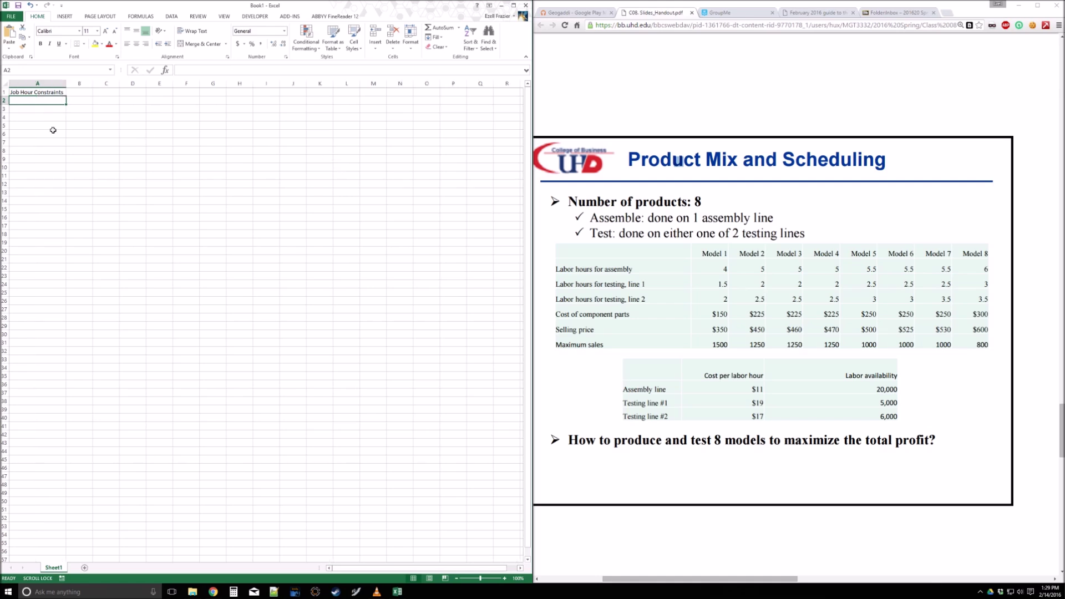
# Add the headings "Assembly", "Testing Line1" and "Testing Line 2" in B1:D1 and fit their column widths
pyautogui.click(79, 91)
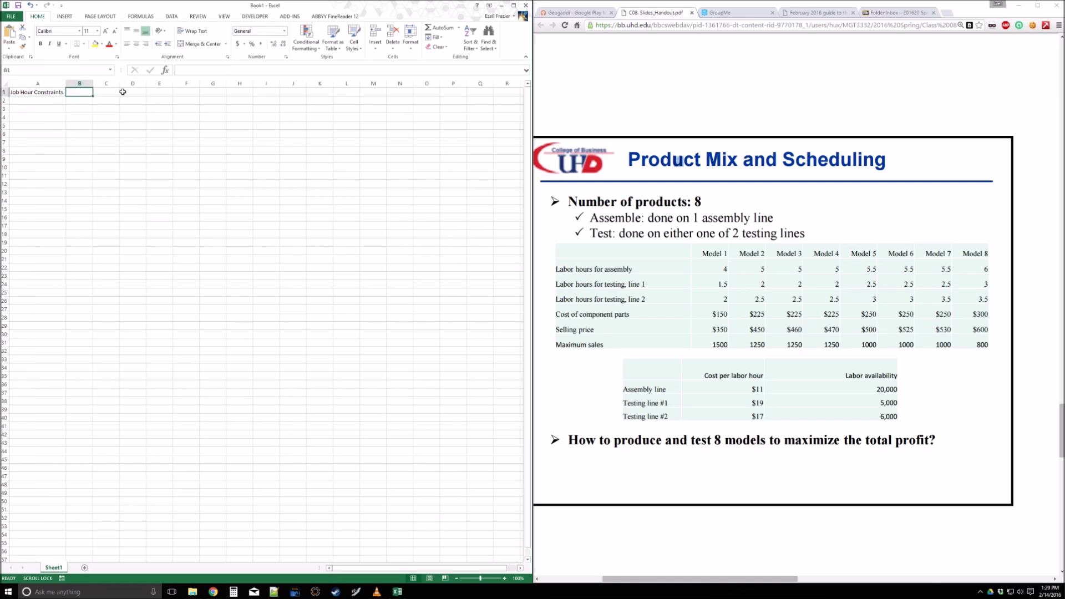
pyautogui.write('Assembly')
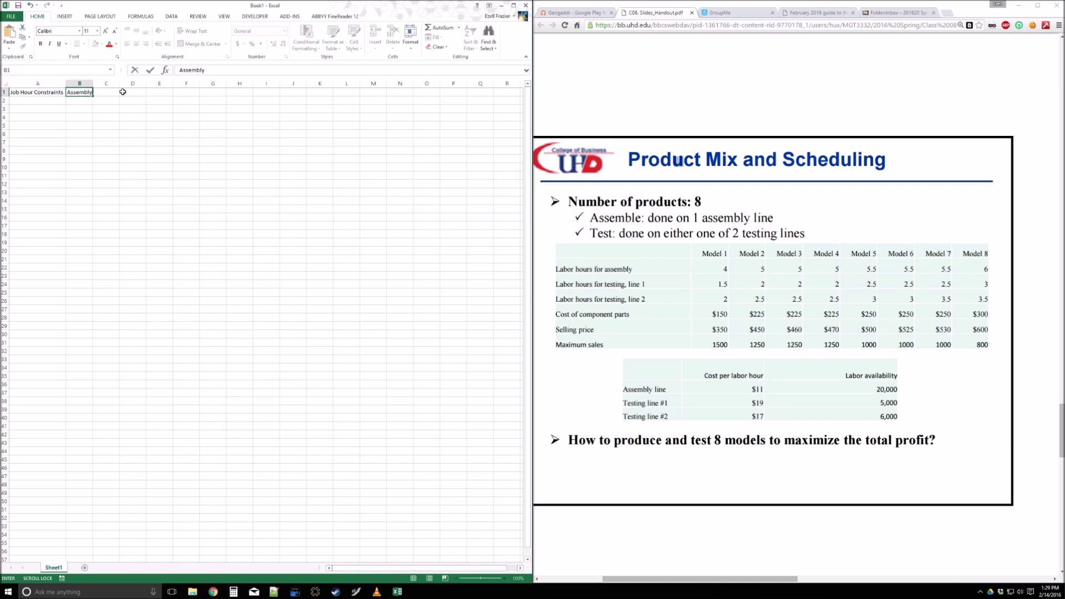
pyautogui.press('Tab')
pyautogui.write('Testin')
pyautogui.press('Tab')
pyautogui.write('Testing Line2')
pyautogui.moveTo(80, 83); pyautogui.dragTo(146, 85)
pyautogui.doubleClick(146, 85)
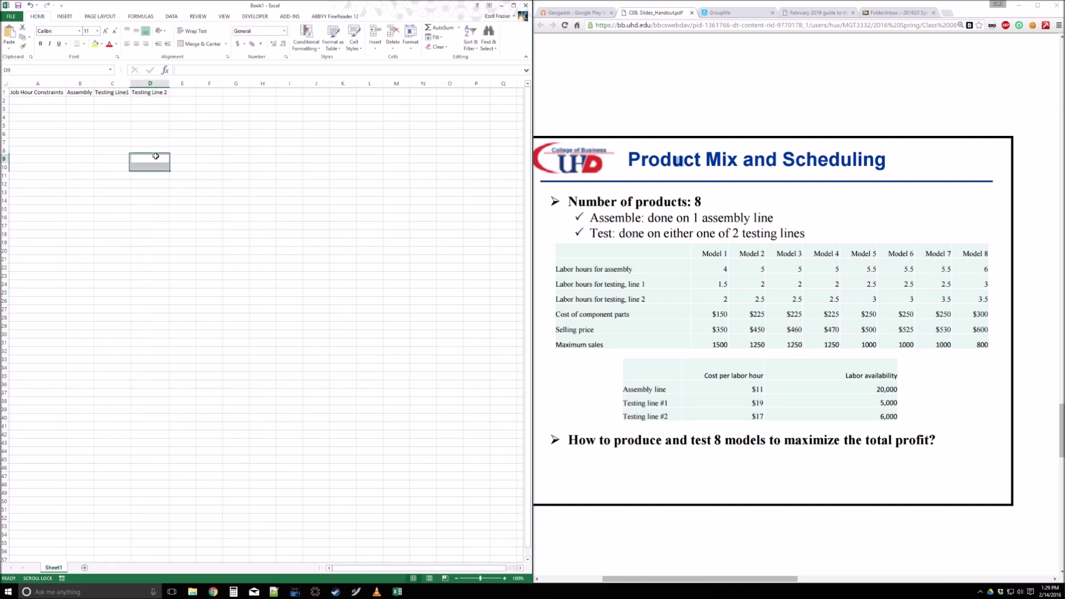
# List Model 1 to Model 8 in A2:A9, entering the first three and filling the series down
pyautogui.click(43, 99)
pyautogui.write('Model 1')
pyautogui.press('Return')
pyautogui.write('Model')
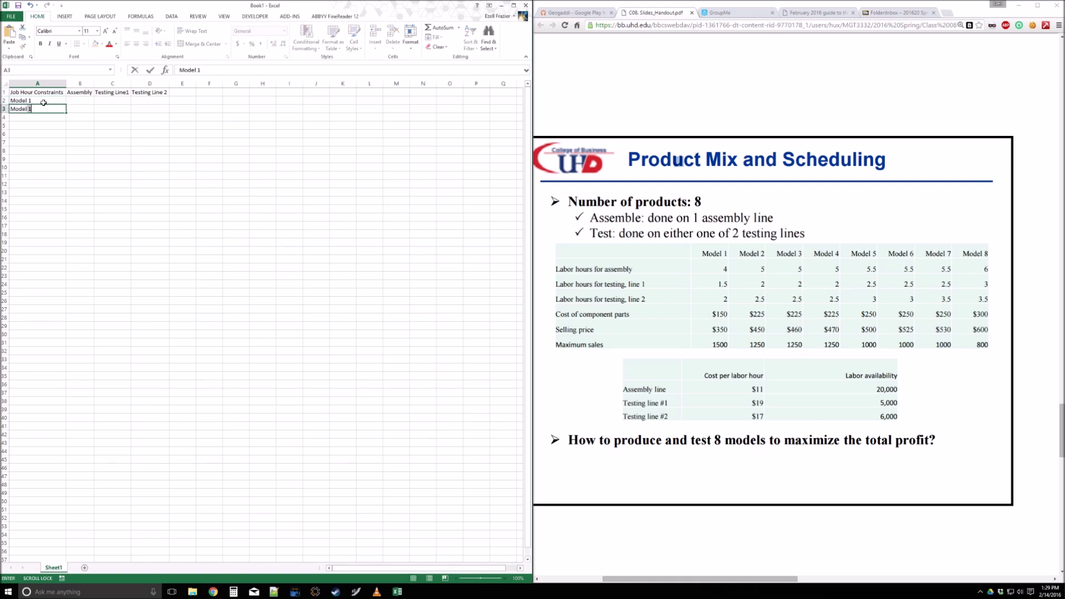
pyautogui.press('Return')
pyautogui.write('Model 3')
pyautogui.press('Return')
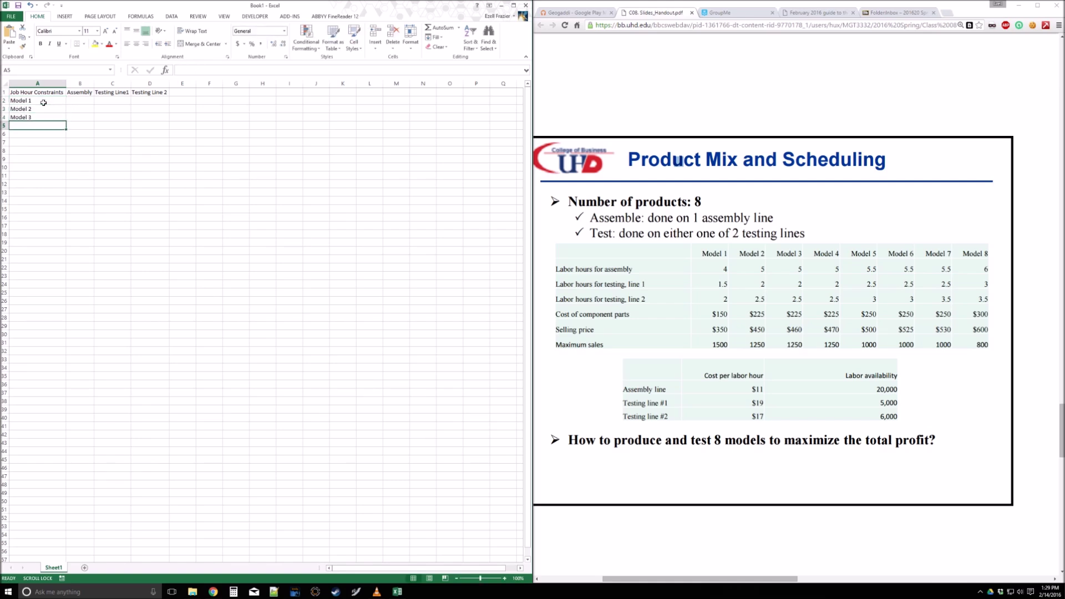
pyautogui.moveTo(28, 100); pyautogui.dragTo(65, 162)
# Add the row labels "Total Hours" in A10 and "Maximum Hours" in A11
pyautogui.click(62, 167)
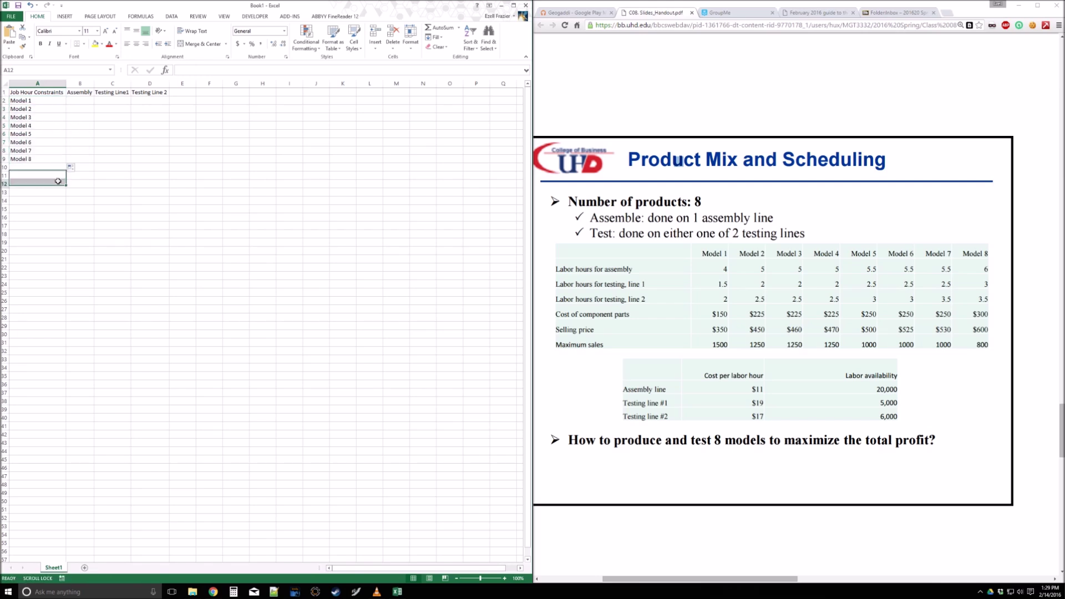
pyautogui.write('Total Hours')
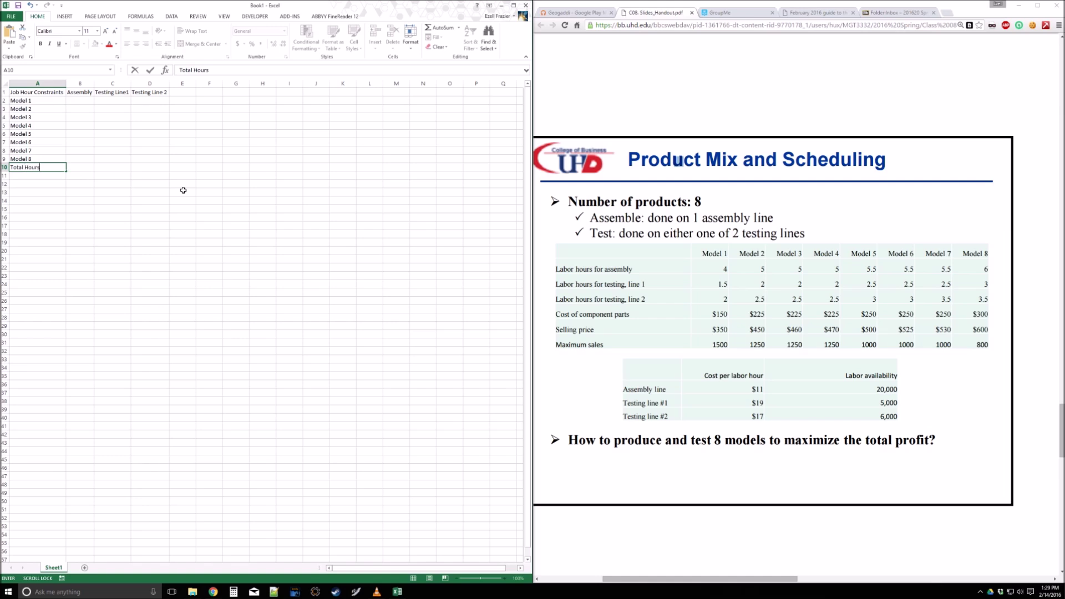
pyautogui.press('Return')
pyautogui.write('Maximum Hours')
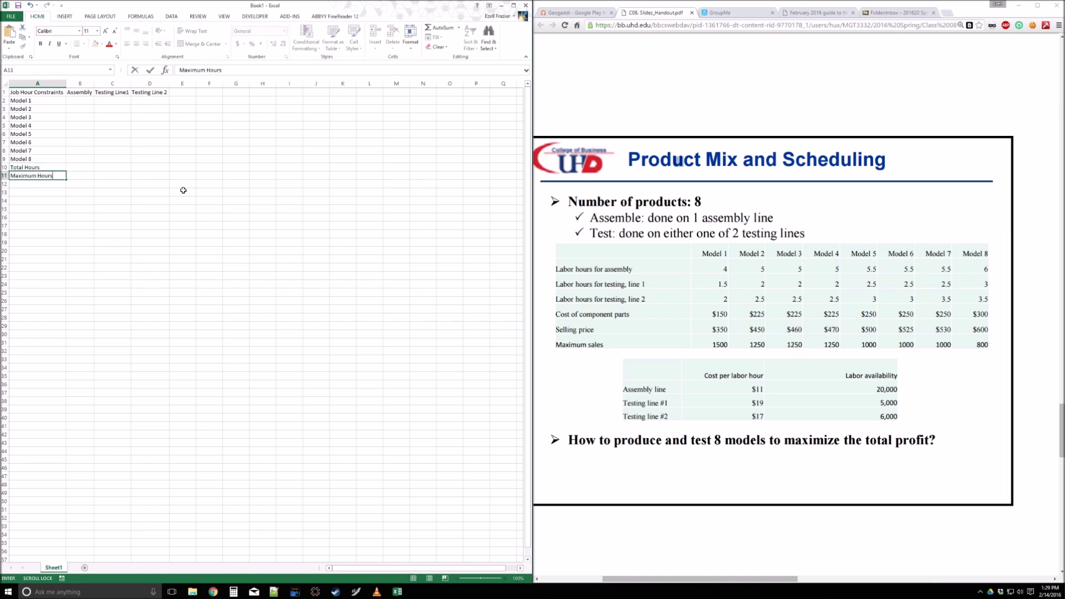
pyautogui.press('Return')
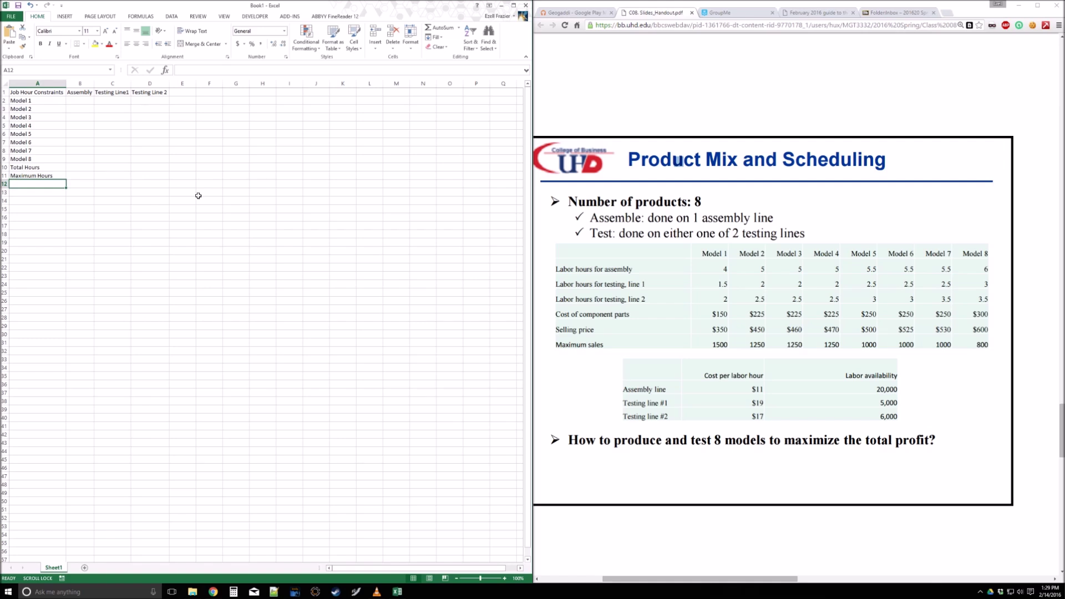
pyautogui.click(33, 202)
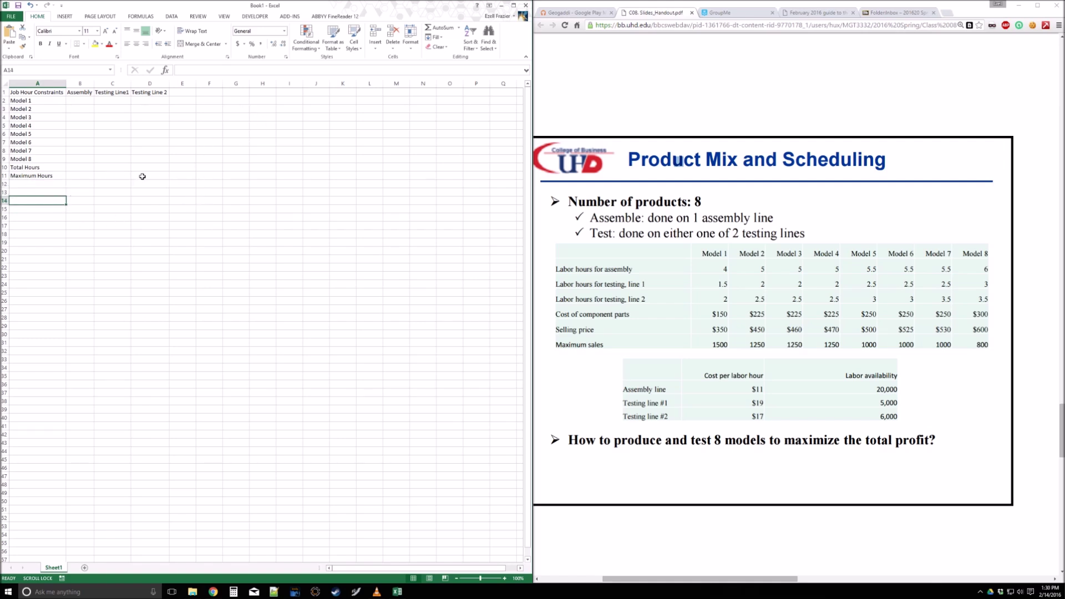
# Enter the heading "Product Mix Constraints" in F1 and fit column F to its text
pyautogui.click(205, 92)
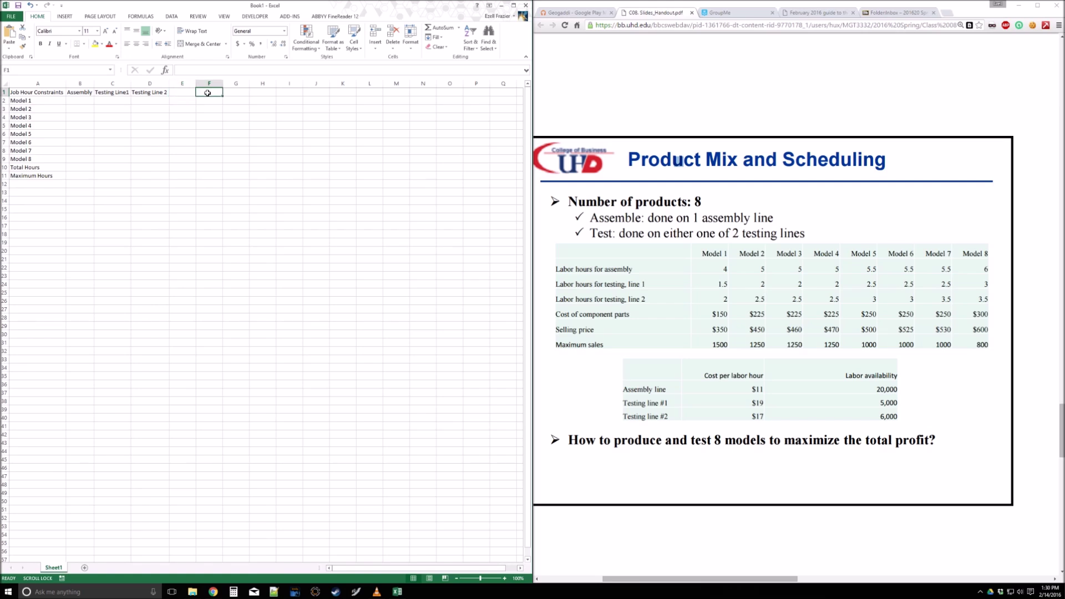
pyautogui.write('Product Mix Constraints')
pyautogui.press('Return')
pyautogui.doubleClick(224, 85)
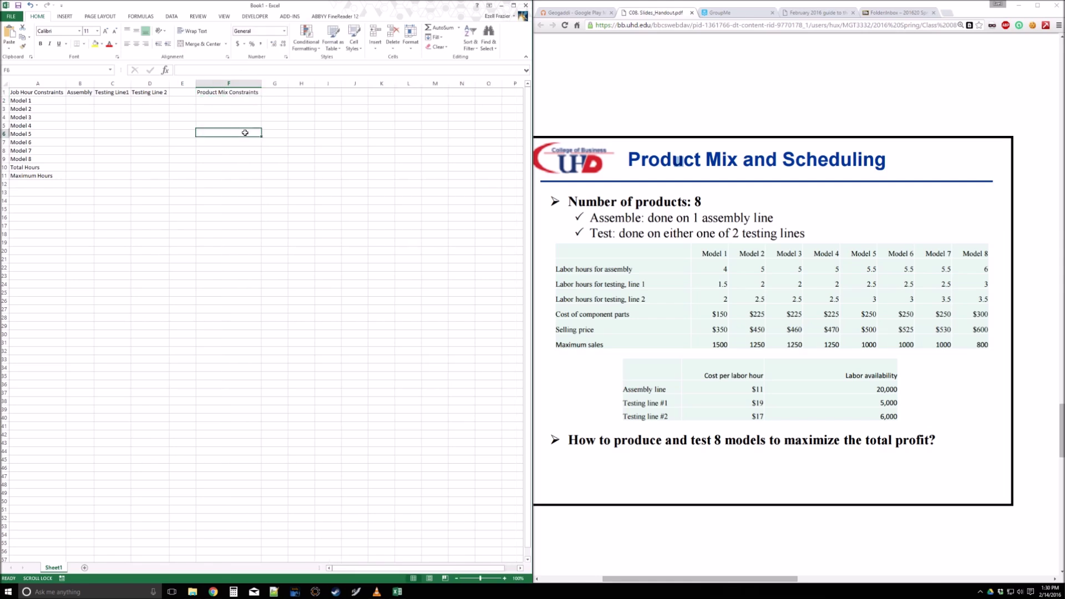
# Copy the Model 1 to Model 8 labels from A2:A9 into F2:F9
pyautogui.moveTo(42, 98); pyautogui.dragTo(42, 159)
pyautogui.hotkey('ctrl', 'c')
pyautogui.click(219, 107)
pyautogui.rightClick(220, 108)
pyautogui.click(251, 145)
pyautogui.press('Escape')
pyautogui.click(282, 128)
# Add the headings "Current" in G1 and "Maximum" in H1, and fit column H to its text
pyautogui.click(278, 93)
pyautogui.click(279, 101)
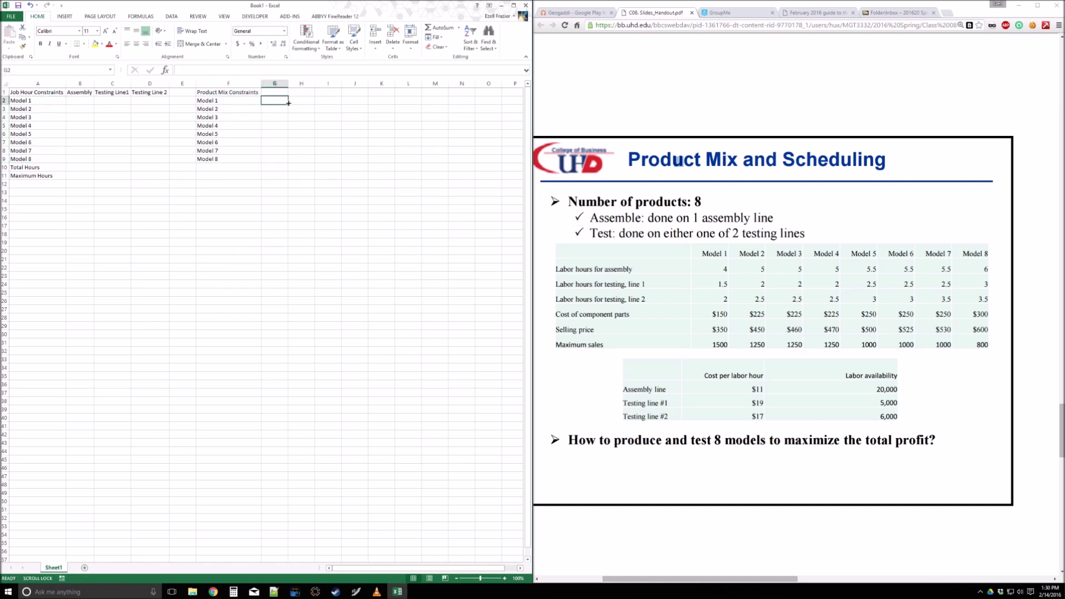
pyautogui.click(274, 93)
pyautogui.write('Current')
pyautogui.press('Tab')
pyautogui.write('Maxi')
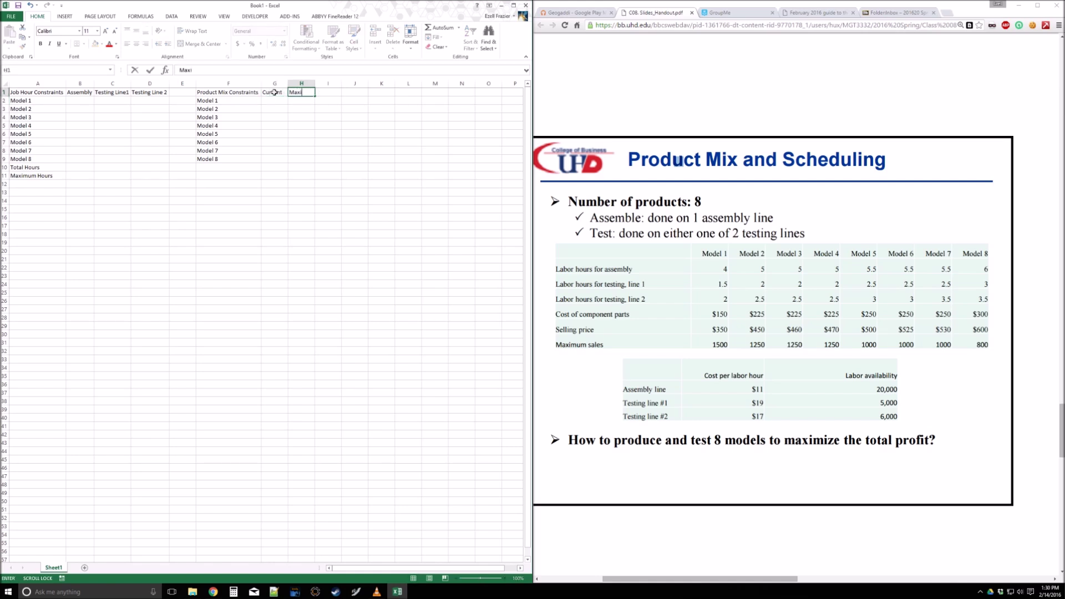
pyautogui.press('Return')
pyautogui.moveTo(312, 83); pyautogui.dragTo(314, 84)
# Enter the maximum sales in H2:H9 for Models 1 to 8: 1500, 1250, 1250, 1250, 1000, 1000, 1000 and 800
pyautogui.click(302, 117)
pyautogui.click(302, 102)
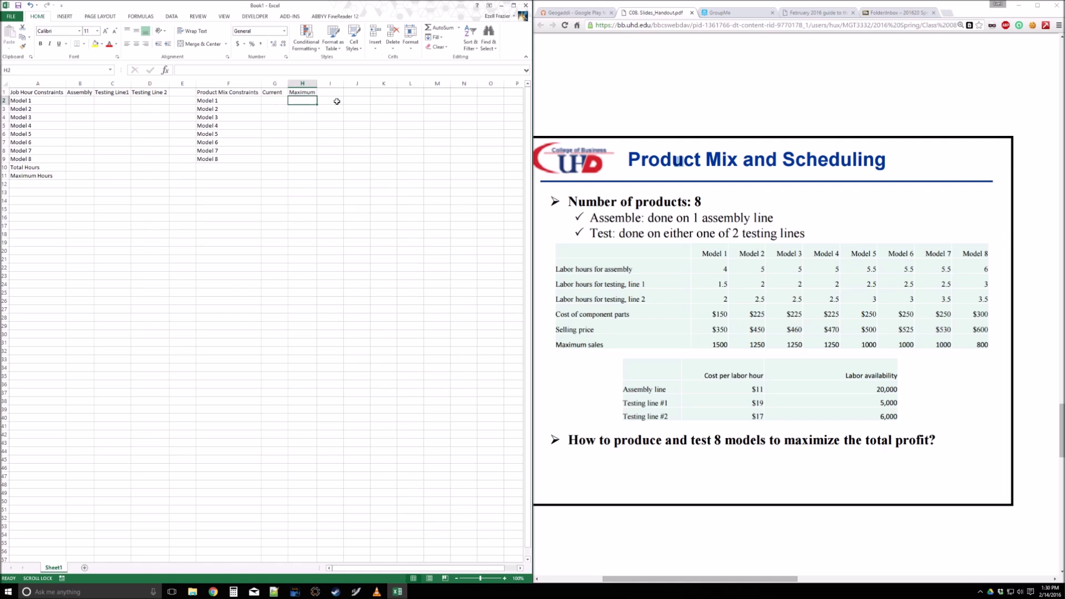
pyautogui.click(312, 133)
pyautogui.click(303, 102)
pyautogui.write('1500')
pyautogui.press('Return')
pyautogui.write('1258')
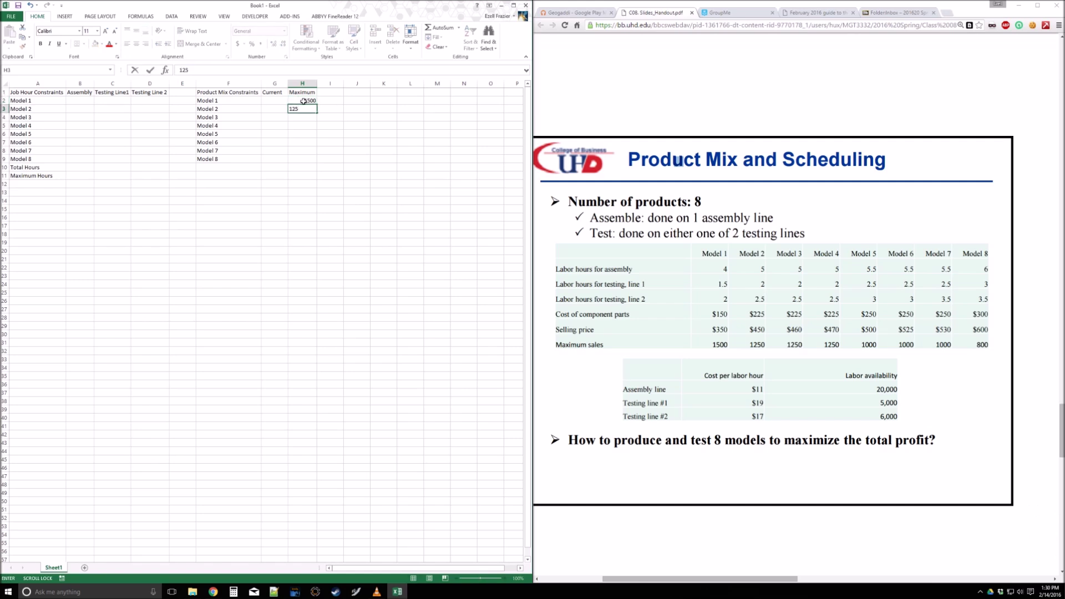
pyautogui.press('Return')
pyautogui.write('1250')
pyautogui.press('Return')
pyautogui.write('1250')
pyautogui.press('Return')
pyautogui.write('1000')
pyautogui.press('Return')
pyautogui.write('1000')
pyautogui.press('Return')
pyautogui.write('1000')
pyautogui.press('Return')
pyautogui.write('800')
pyautogui.press('Return')
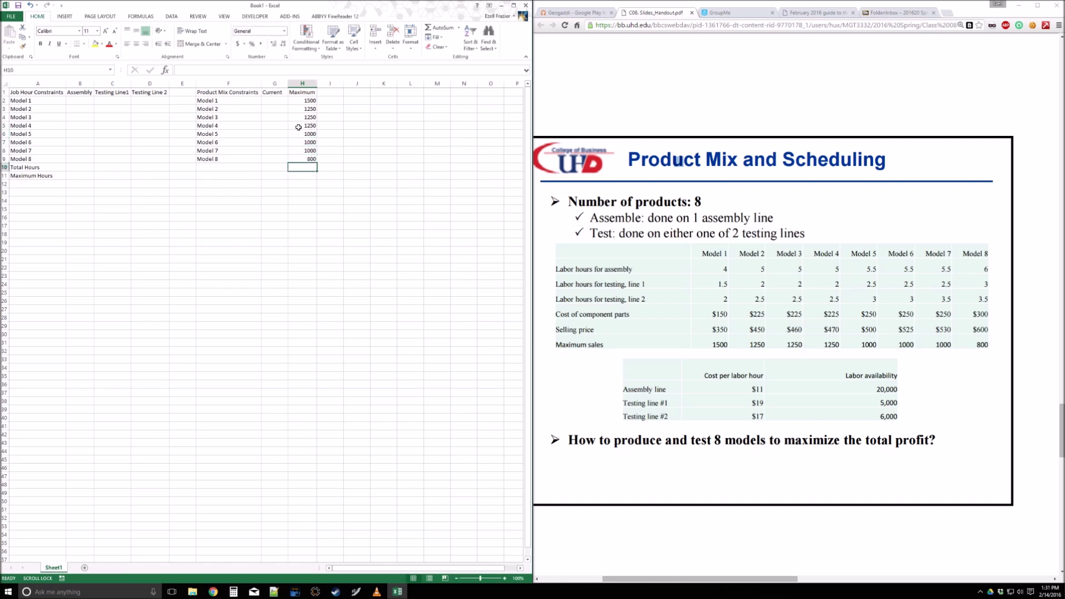
# Enter the heading "Testing Line 1" in A13 and copy the Model 1 to Model 8 labels into A14:A21
pyautogui.click(208, 251)
pyautogui.click(150, 242)
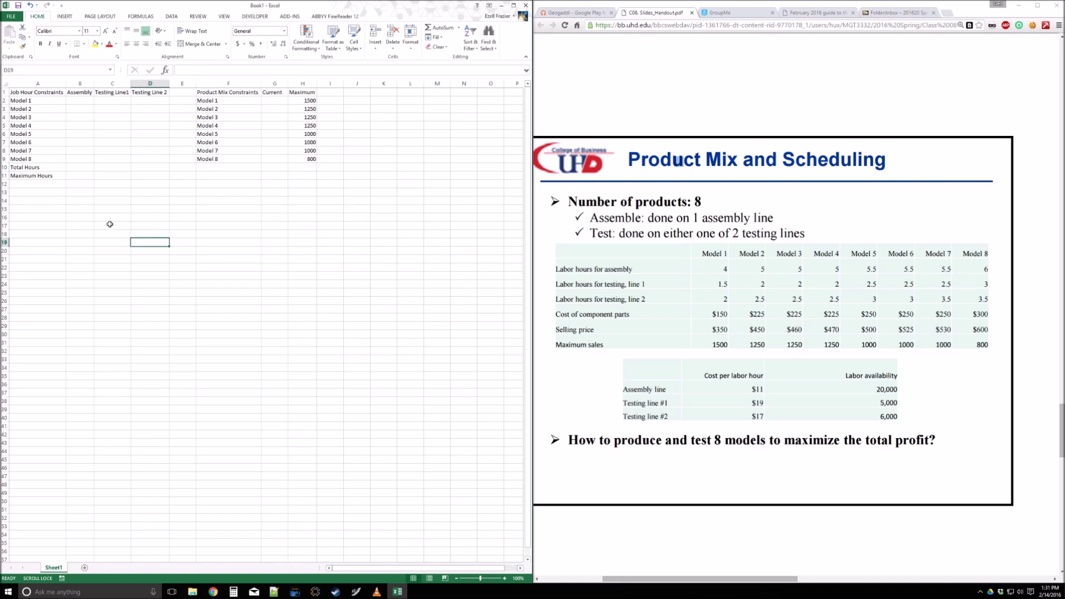
pyautogui.click(43, 193)
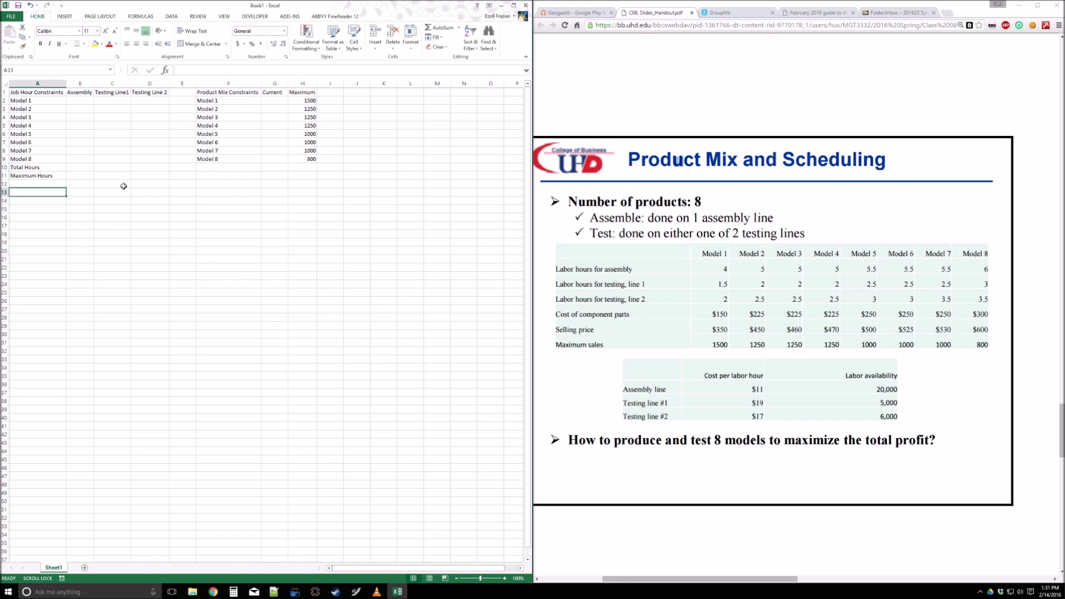
pyautogui.write('Te')
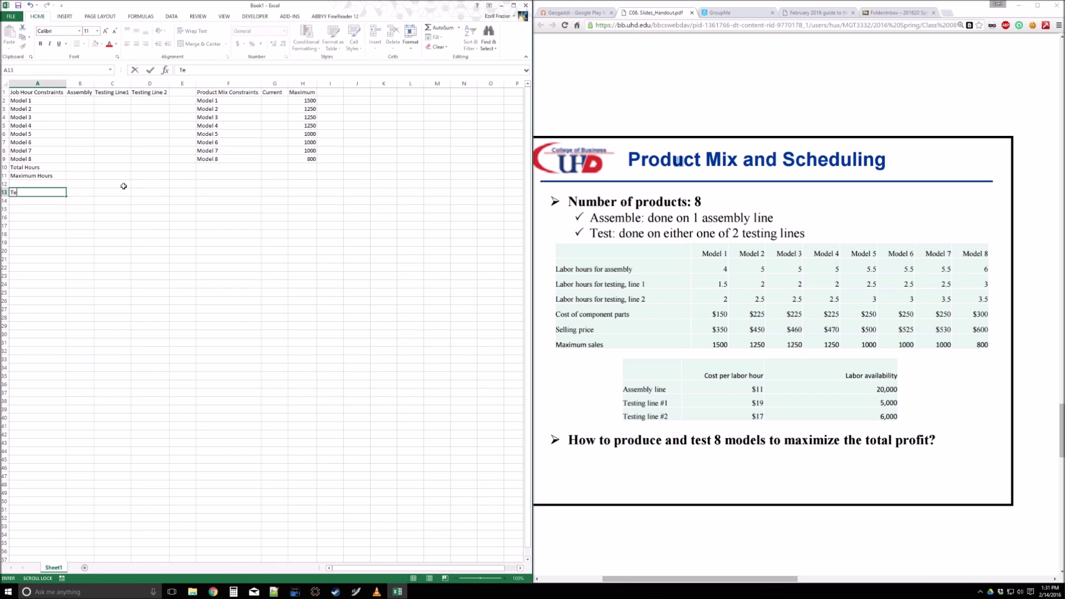
pyautogui.write('sting Line')
pyautogui.press('Return')
pyautogui.moveTo(208, 100); pyautogui.dragTo(210, 155)
pyautogui.hotkey('ctrl', 'c')
pyautogui.click(61, 201)
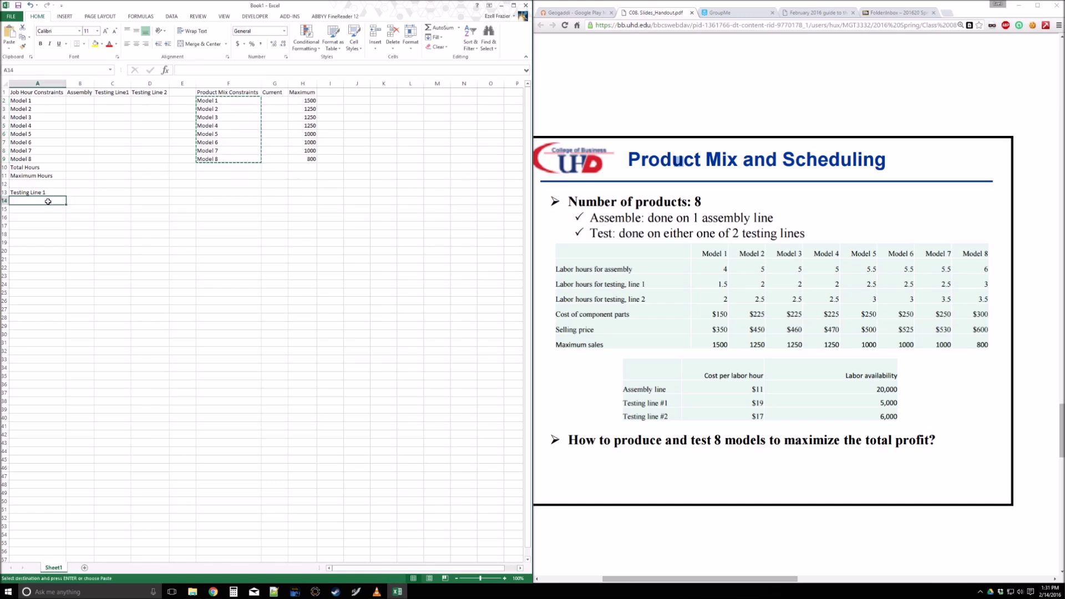
pyautogui.hotkey('ctrl', 'v')
pyautogui.press('Escape')
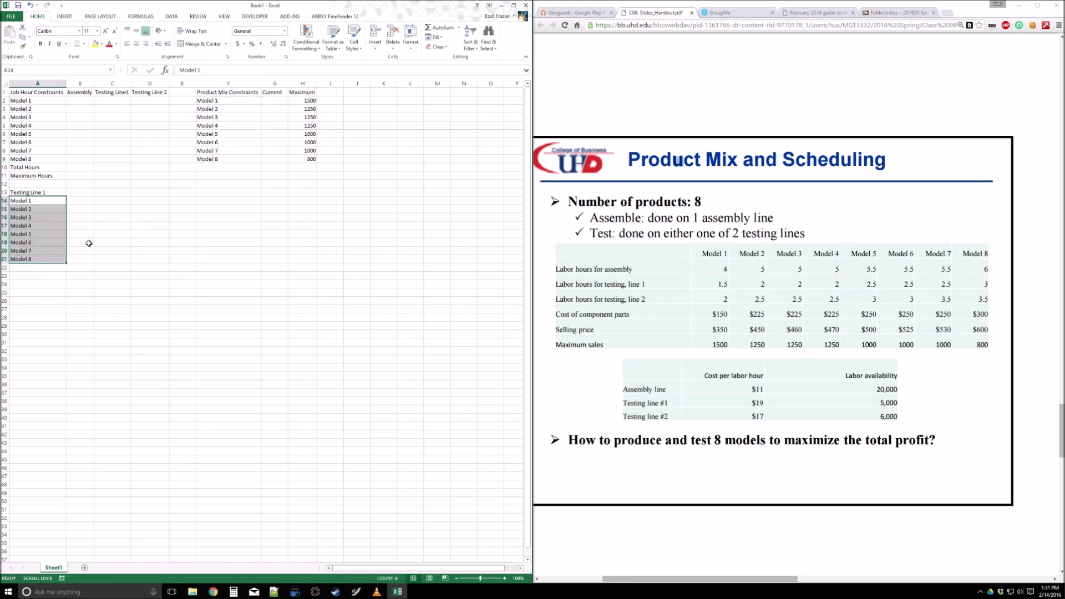
# Enter the heading "Testing Line 2" in A23 and copy the Model 1 to Model 8 labels into A24:A31
pyautogui.click(28, 275)
pyautogui.write('Testing Line 2')
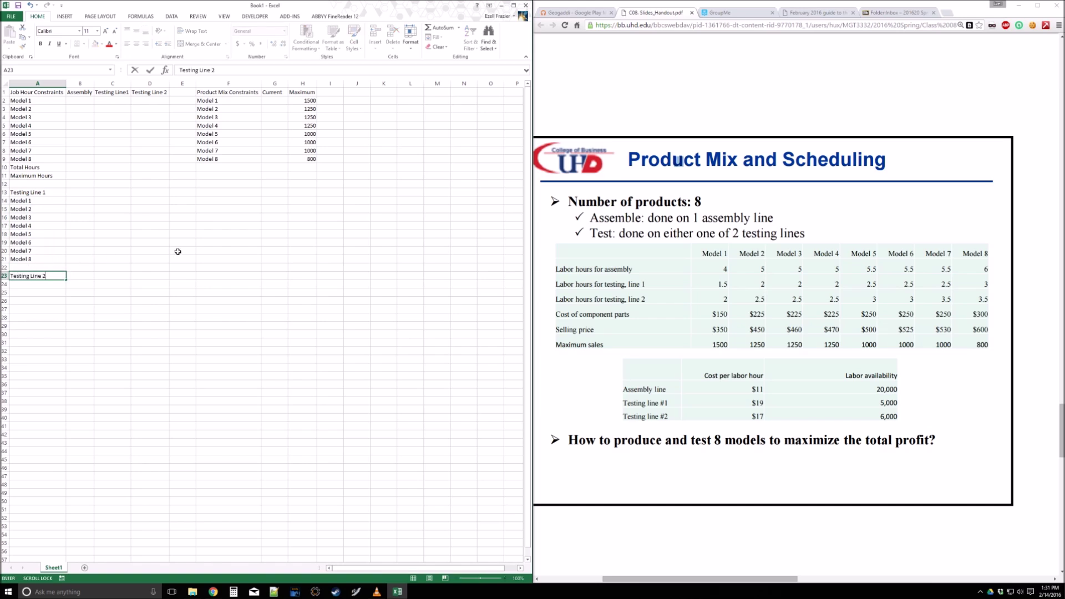
pyautogui.press('Return')
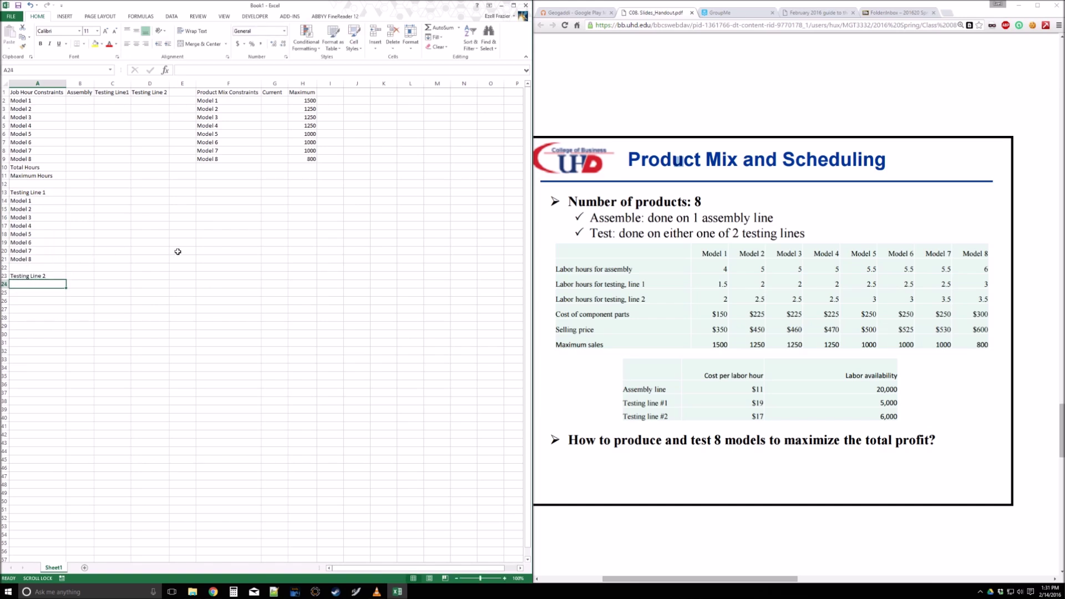
pyautogui.moveTo(28, 200); pyautogui.dragTo(39, 259)
pyautogui.hotkey('ctrl', 'c')
pyautogui.click(41, 284)
pyautogui.hotkey('ctrl', 'v')
pyautogui.press('Escape')
# Fill the Testing Line 1 quantities in B14:B21 with 0 for all eight models
pyautogui.click(87, 208)
pyautogui.click(86, 201)
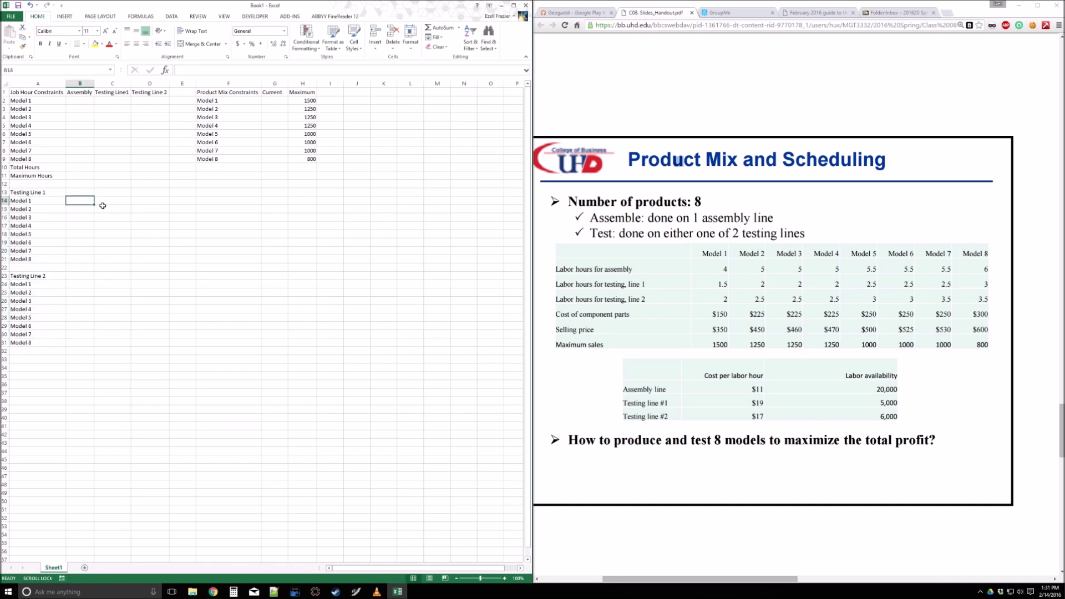
pyautogui.write('0')
pyautogui.press('Return')
pyautogui.click(88, 201)
pyautogui.moveTo(94, 205); pyautogui.dragTo(85, 262)
# Fill the Testing Line 2 quantities in B24:B31 with 0 for all eight models
pyautogui.click(77, 284)
pyautogui.write('0')
pyautogui.press('Return')
pyautogui.click(90, 284)
pyautogui.moveTo(95, 287); pyautogui.dragTo(91, 345)
pyautogui.click(177, 295)
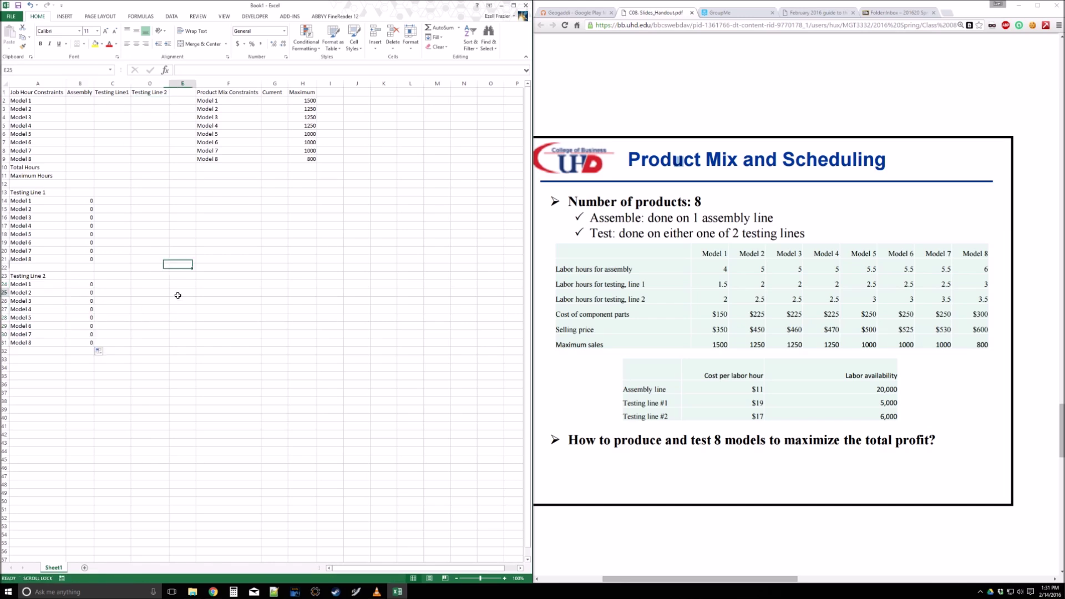
# Enter the heading "Selling Price" in D13 and copy the Model 1 to Model 8 labels into D14:D21
pyautogui.click(158, 200)
pyautogui.click(155, 193)
pyautogui.write('Selling Price')
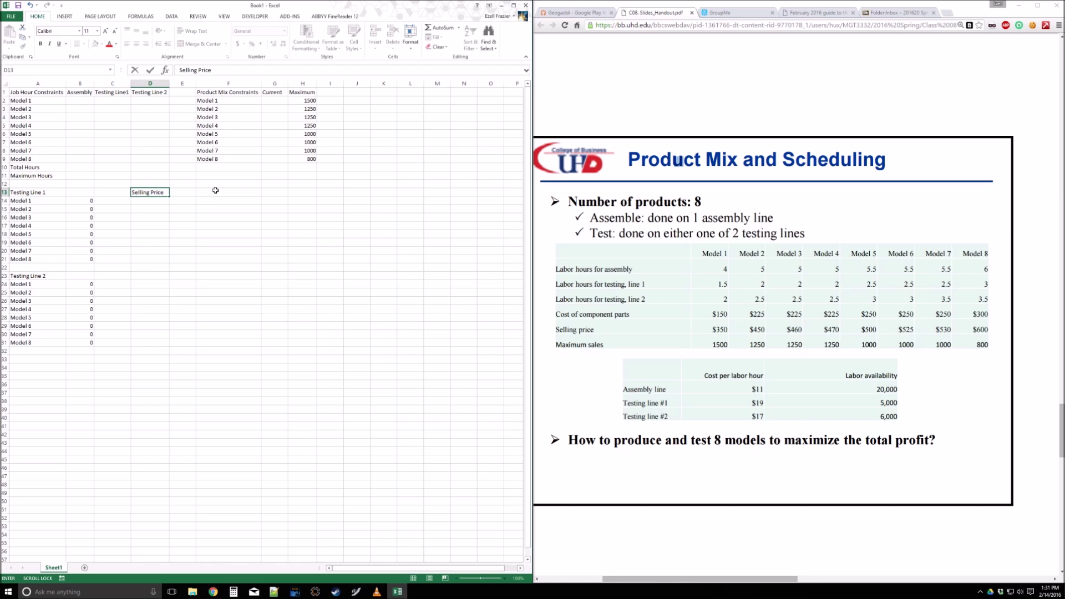
pyautogui.press('Return')
pyautogui.moveTo(42, 200); pyautogui.dragTo(31, 259)
pyautogui.hotkey('ctrl', 'c')
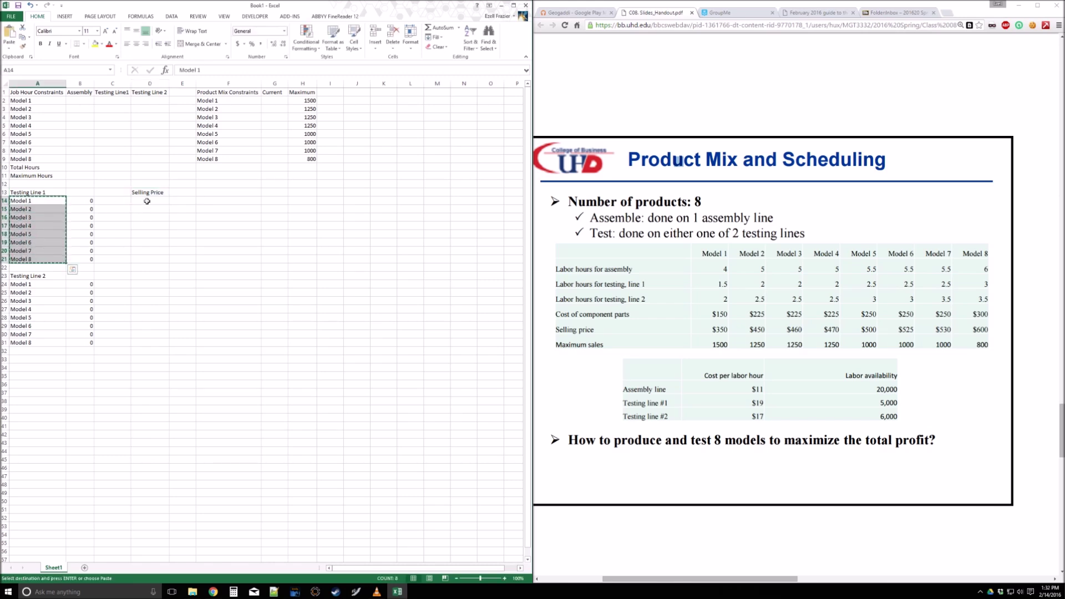
pyautogui.click(149, 201)
pyautogui.hotkey('ctrl', 'v')
pyautogui.press('Escape')
# Enter the selling prices 350, 450, 460, 470, 500, 525, 530 and 600 in E14:E21 for Models 1 to 8
pyautogui.click(189, 200)
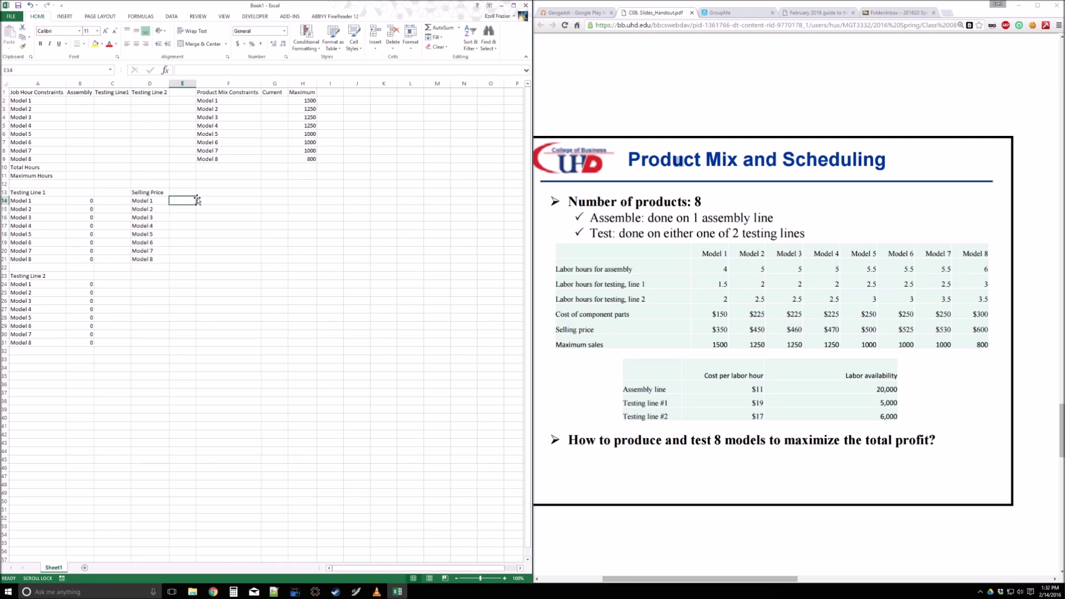
pyautogui.write('350')
pyautogui.press('Return')
pyautogui.write('450')
pyautogui.press('Return')
pyautogui.write('460')
pyautogui.press('Return')
pyautogui.write('470')
pyautogui.press('Return')
pyautogui.write('500')
pyautogui.press('Return')
pyautogui.write('525')
pyautogui.press('Return')
pyautogui.write('530')
pyautogui.press('Return')
pyautogui.write('600')
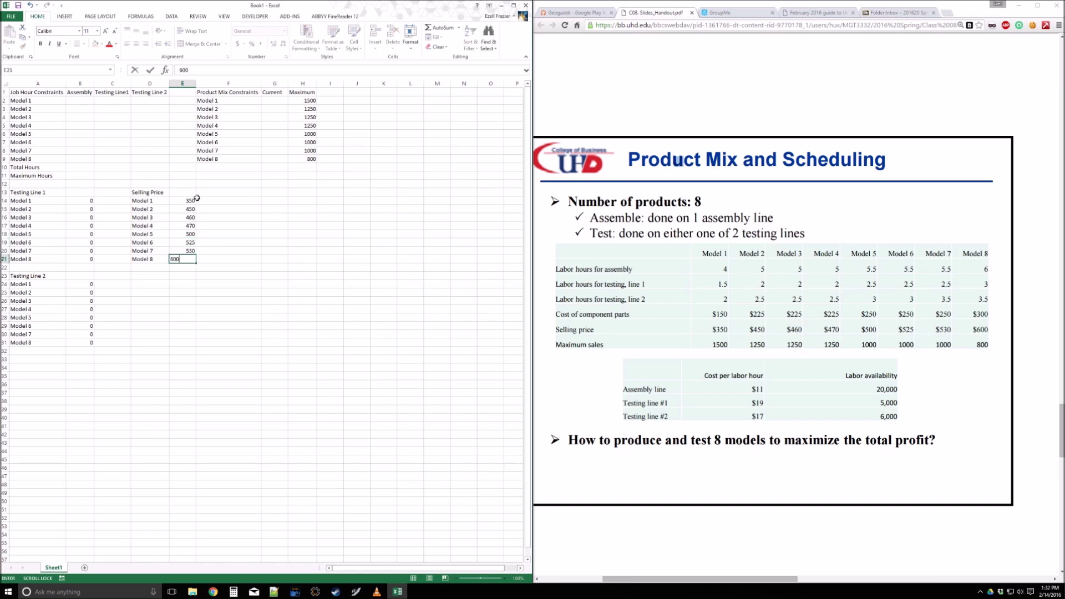
pyautogui.press('Return')
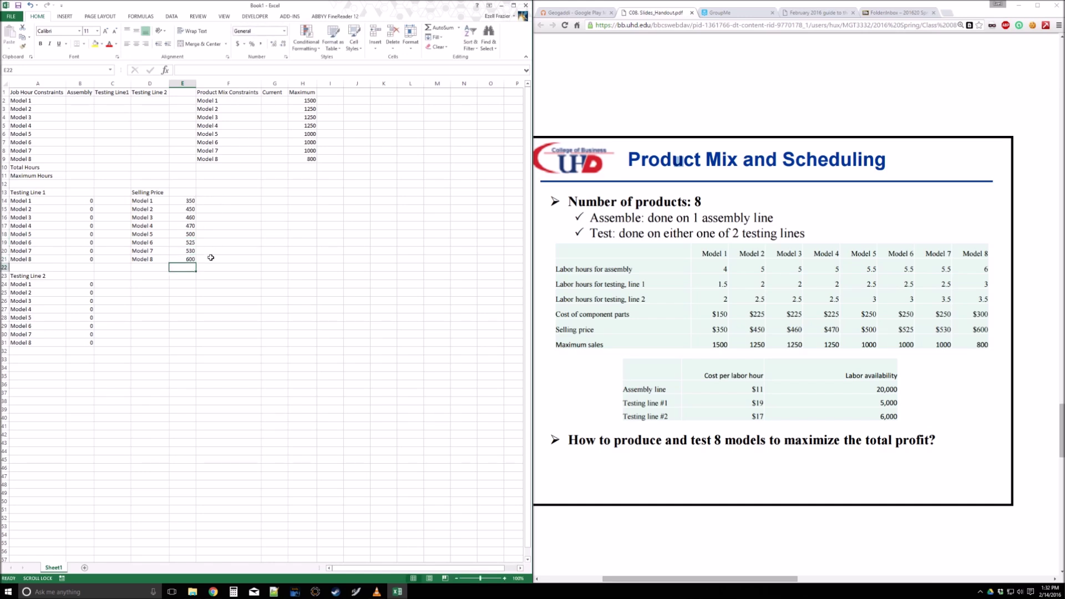
# Enter the heading "Component Costs" in D23 and widen column D to fit it
pyautogui.click(148, 275)
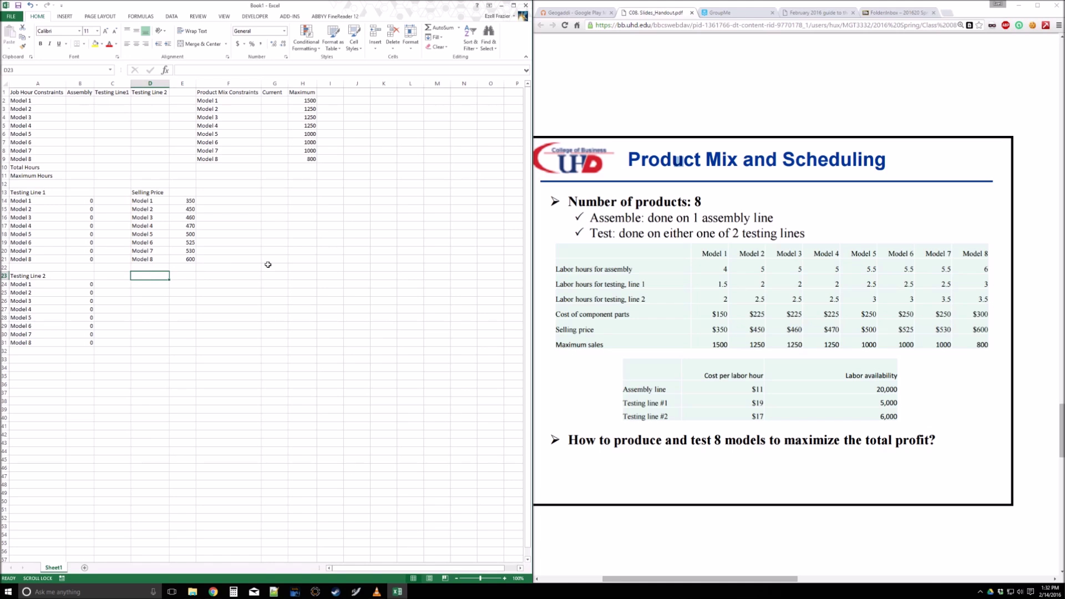
pyautogui.write('Comp')
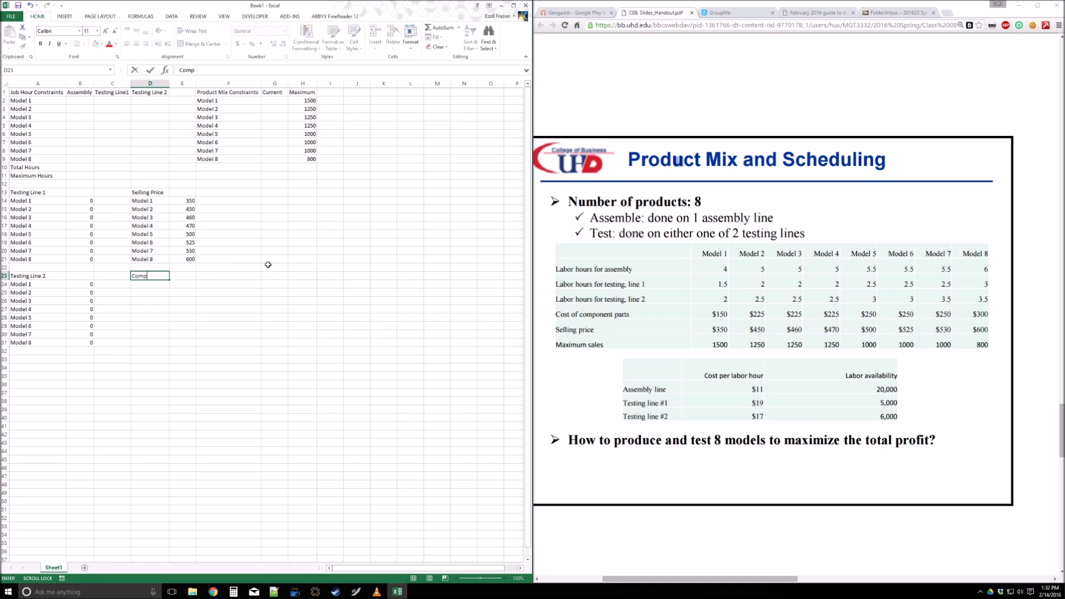
pyautogui.write('onent Costs')
pyautogui.press('Return')
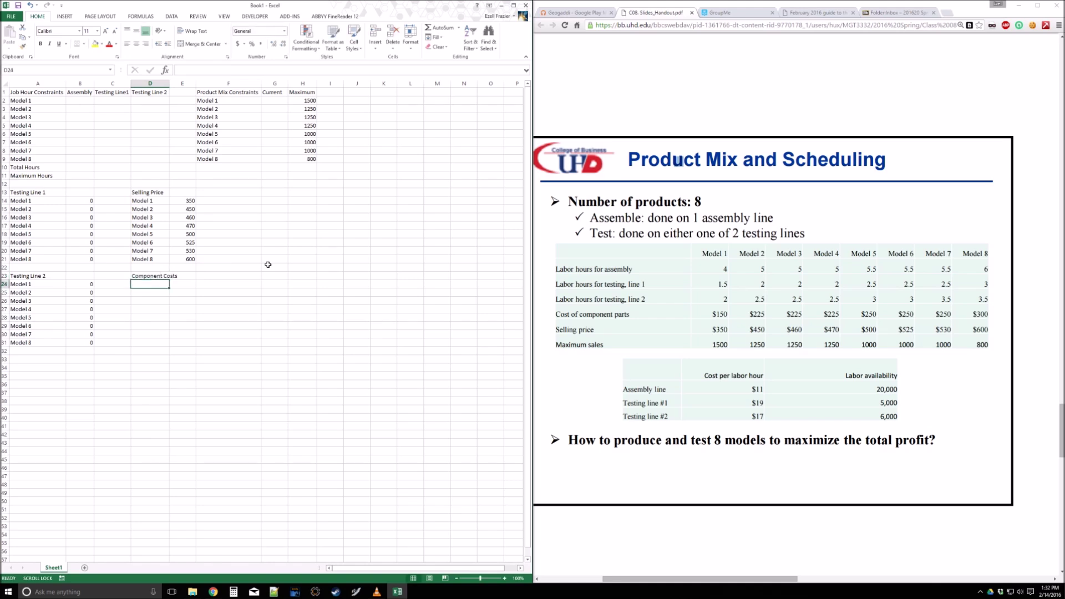
pyautogui.doubleClick(167, 79)
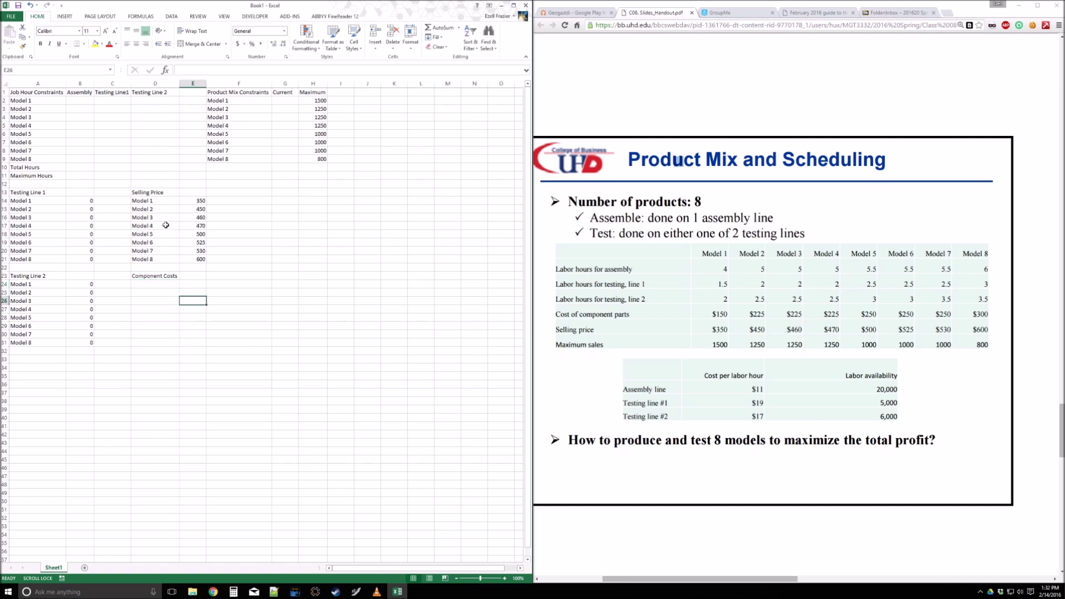
# Copy the Model 1 to Model 8 labels from the selling price table into D24:D31 under Component Costs
pyautogui.moveTo(155, 201); pyautogui.dragTo(176, 257)
pyautogui.hotkey('ctrl', 'c')
pyautogui.click(162, 284)
pyautogui.hotkey('ctrl', 'v')
pyautogui.press('Escape')
# Enter the component costs 150, 225, 225, 225, 250, 250, 250 and 300 in E24:E31 for Models 1 to 8
pyautogui.click(193, 285)
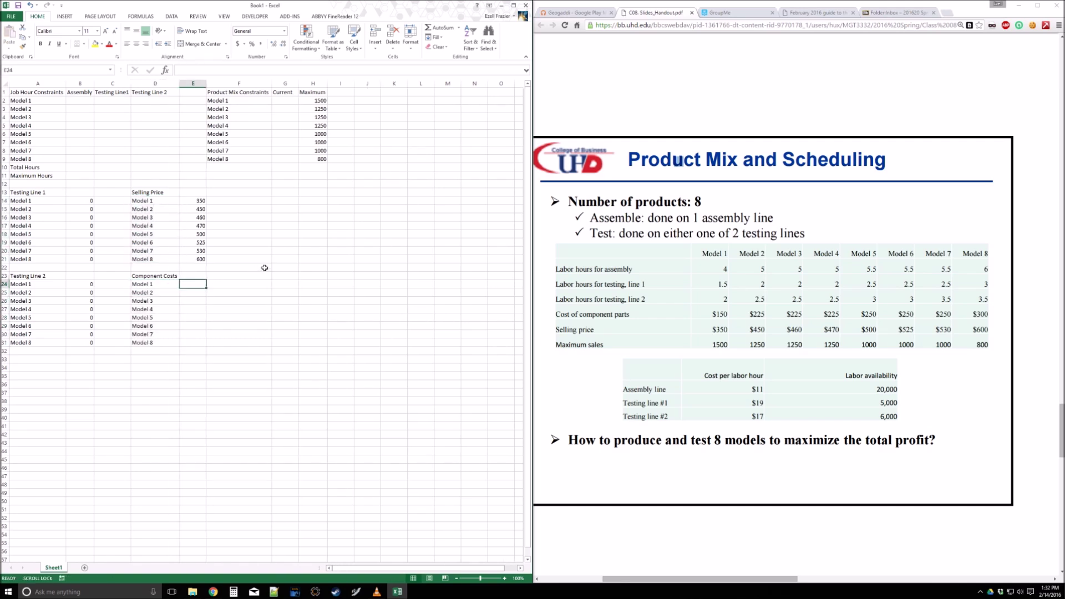
pyautogui.write('150')
pyautogui.press('Return')
pyautogui.write('225')
pyautogui.press('Return')
pyautogui.write('225')
pyautogui.press('Return')
pyautogui.write('225')
pyautogui.press('Return')
pyautogui.write('250')
pyautogui.press('Return')
pyautogui.write('250')
pyautogui.press('Return')
pyautogui.write('25')
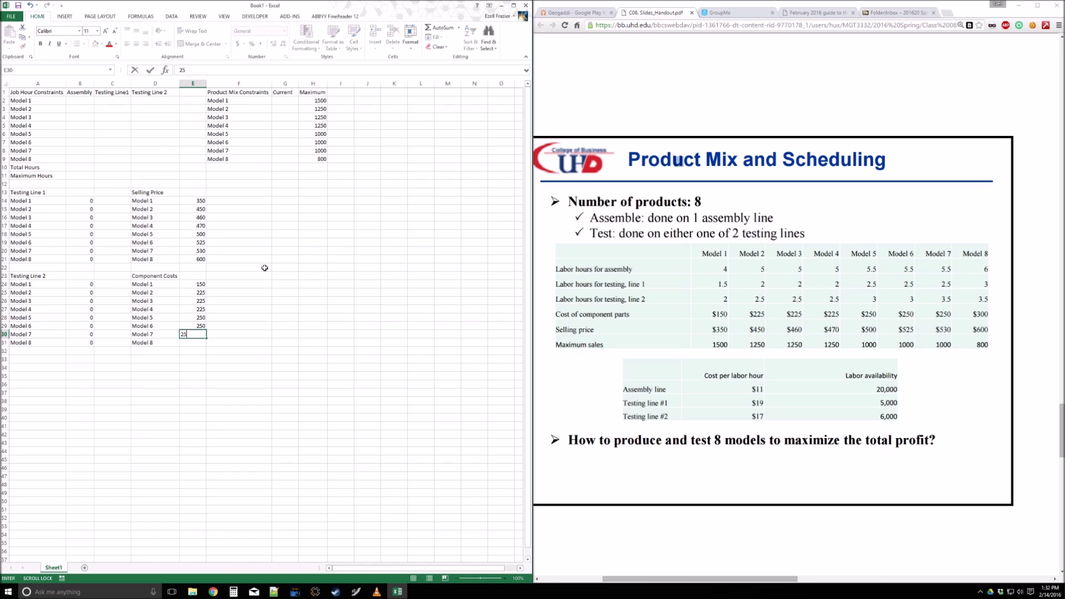
pyautogui.press('Return')
pyautogui.write('300')
pyautogui.press('Return')
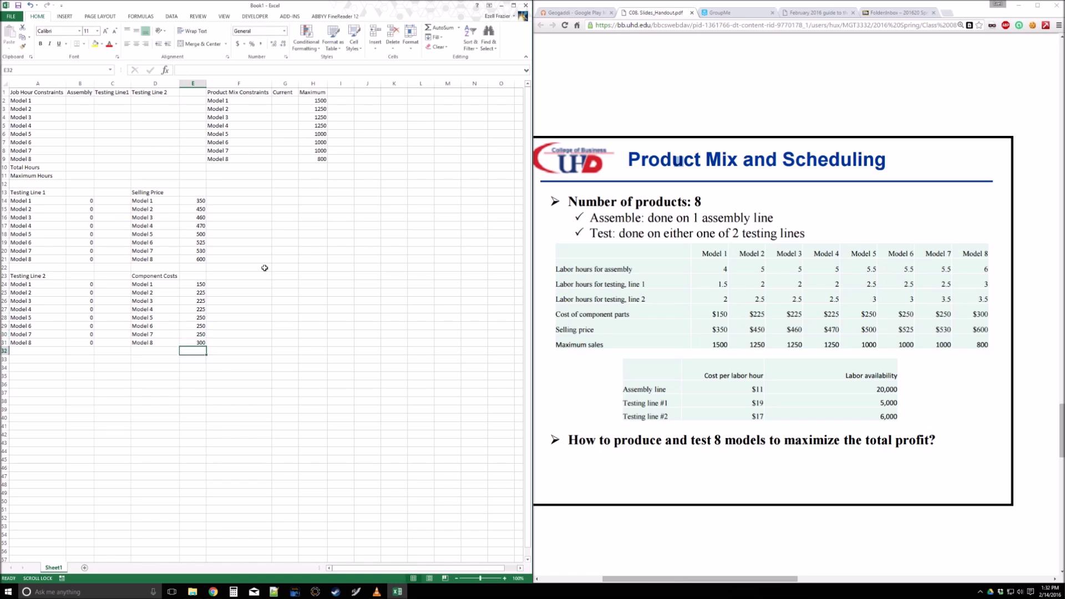
# Move the testing line, selling price and component cost tables down three rows to start at A16, and label A12 "Labor Hour Costs"
pyautogui.moveTo(32, 193); pyautogui.dragTo(153, 375)
pyautogui.click(55, 183)
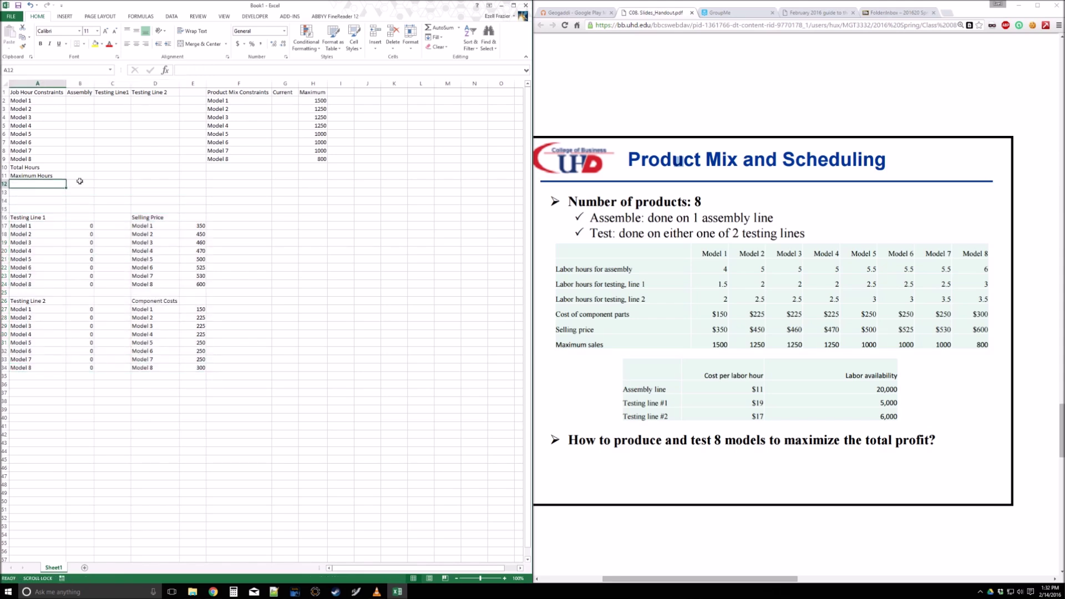
pyautogui.write('Labor Hour Costs')
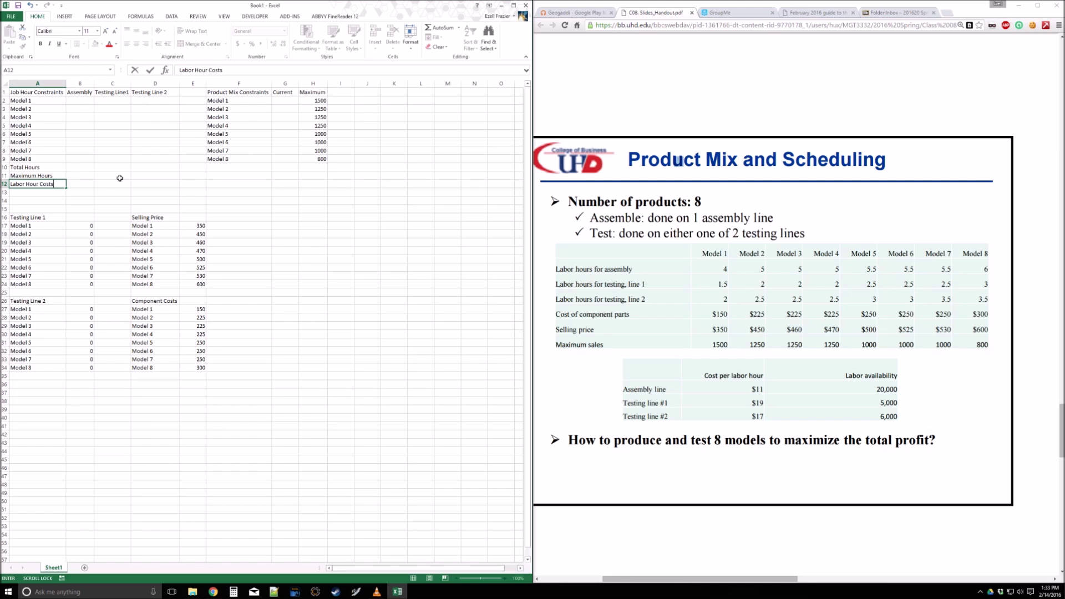
pyautogui.press('Tab')
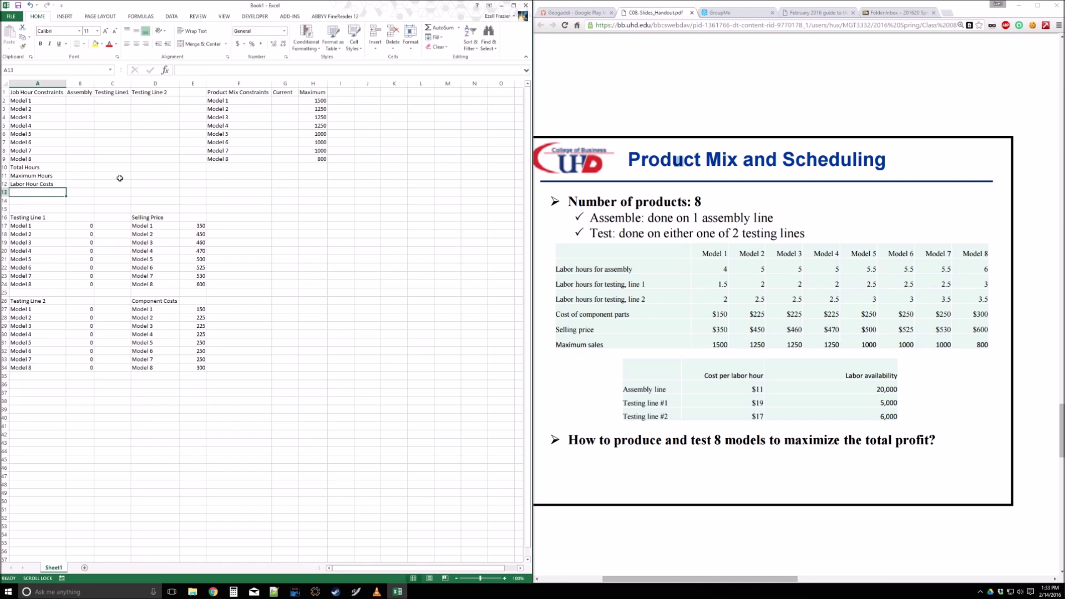
# Total the assembly hours in B10 with =SUM(B2:B9) and fill the formula across to D10 for both testing lines
pyautogui.click(80, 168)
pyautogui.write('=sum')
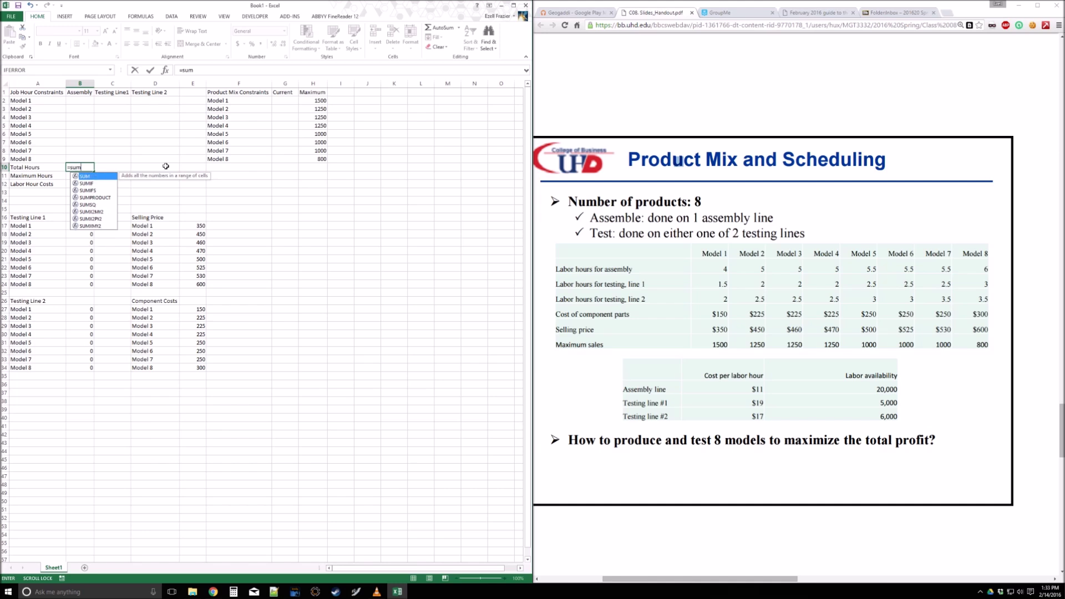
pyautogui.write('(')
pyautogui.moveTo(80, 100); pyautogui.dragTo(160, 173)
pyautogui.press('Return')
pyautogui.click(77, 168)
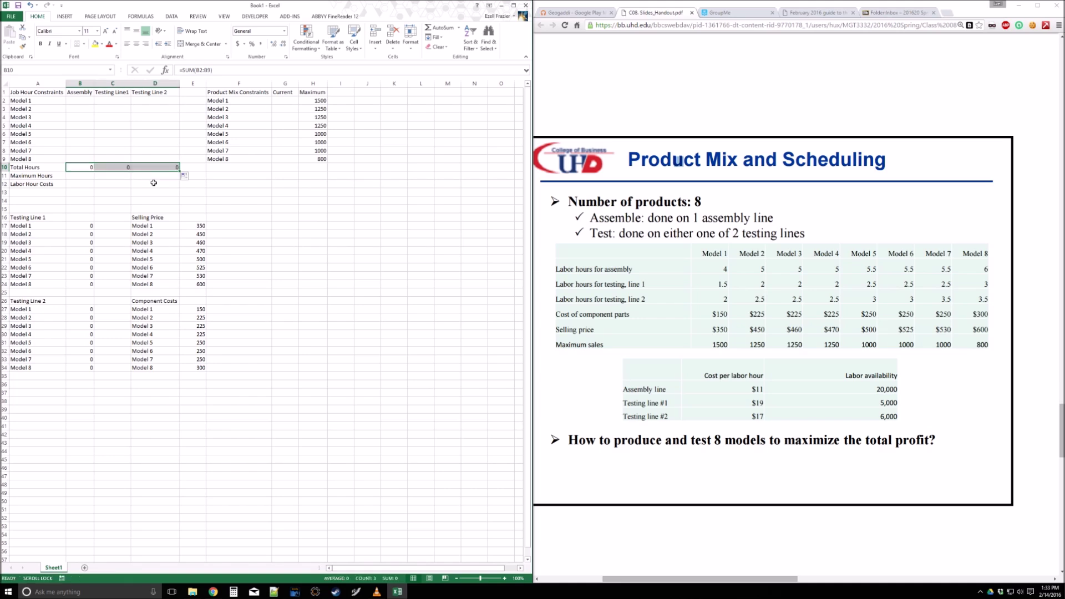
pyautogui.click(147, 184)
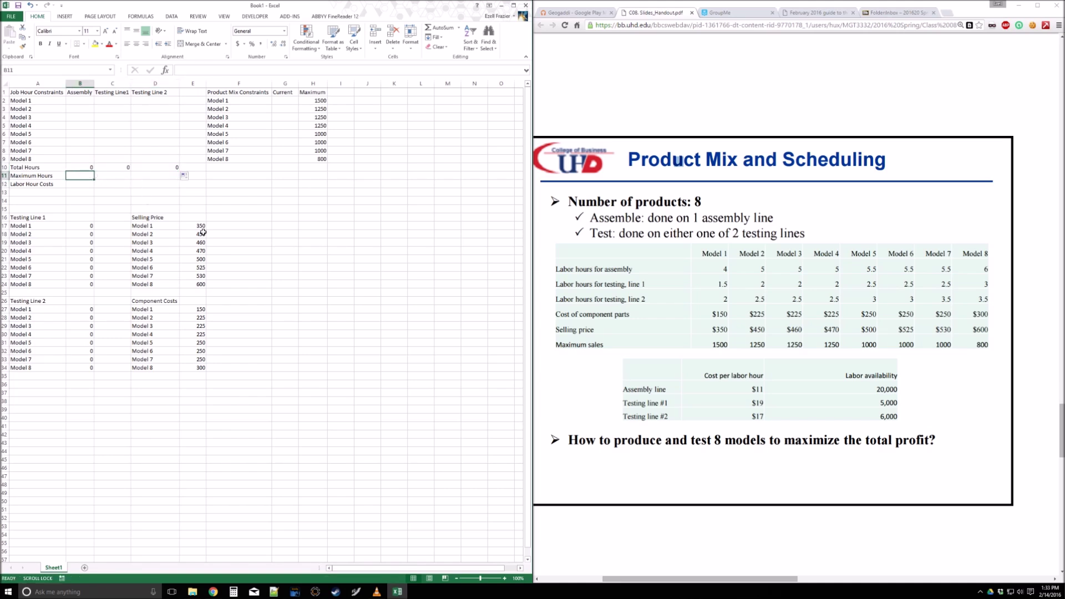
# Enter the heading "Job Hours" in G16 with labels Assembly, Testing Line 1 and Testing Line 2 in G17:G19, and widen column G
pyautogui.click(290, 250)
pyautogui.click(284, 230)
pyautogui.click(85, 176)
pyautogui.click(251, 218)
pyautogui.click(290, 217)
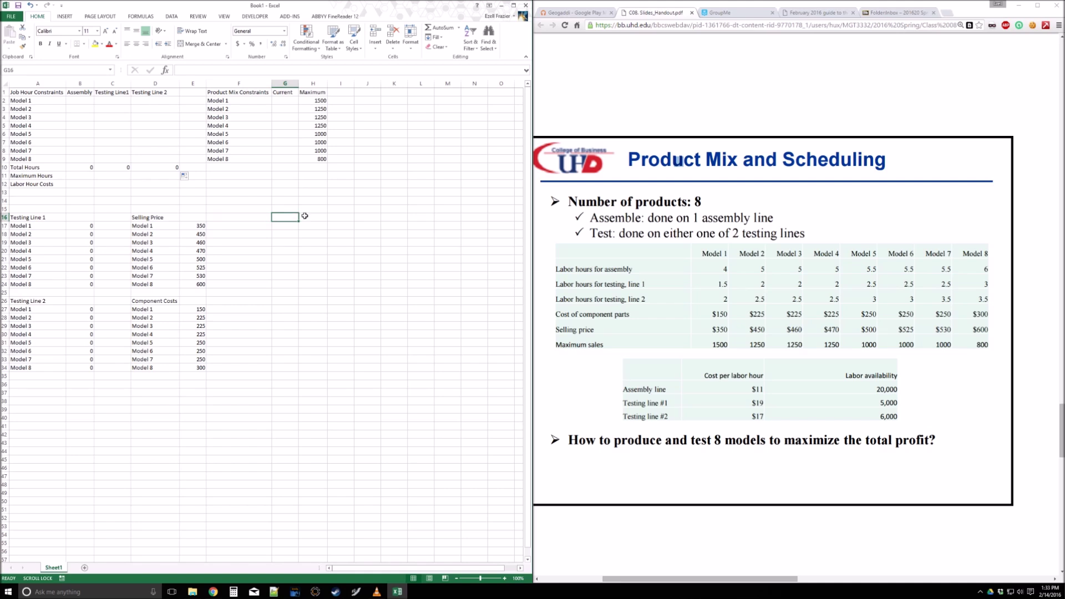
pyautogui.write('Job Hours')
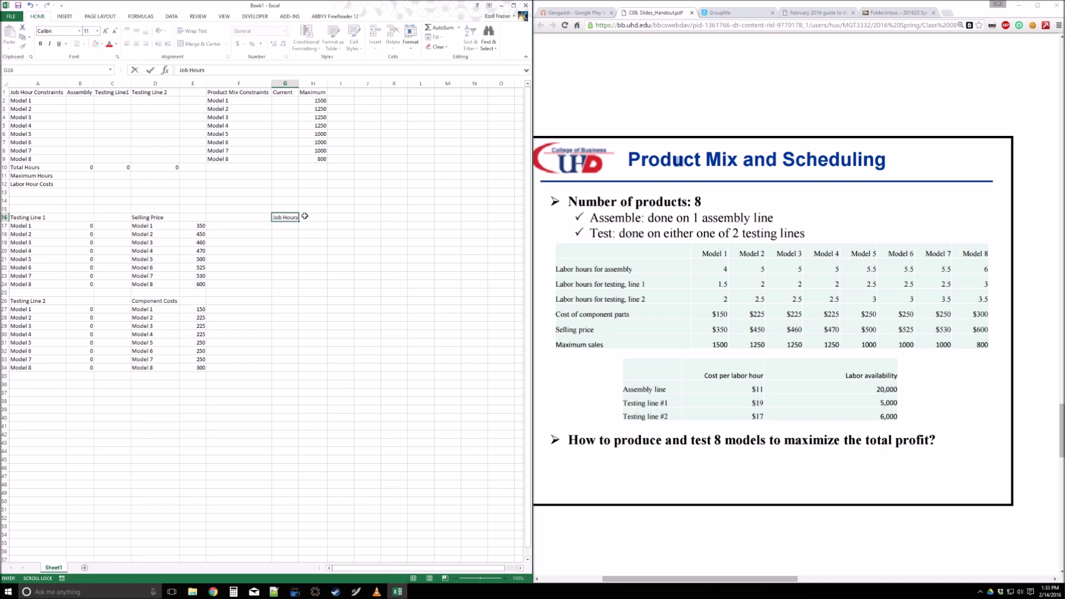
pyautogui.press('Return')
pyautogui.write('Assembly')
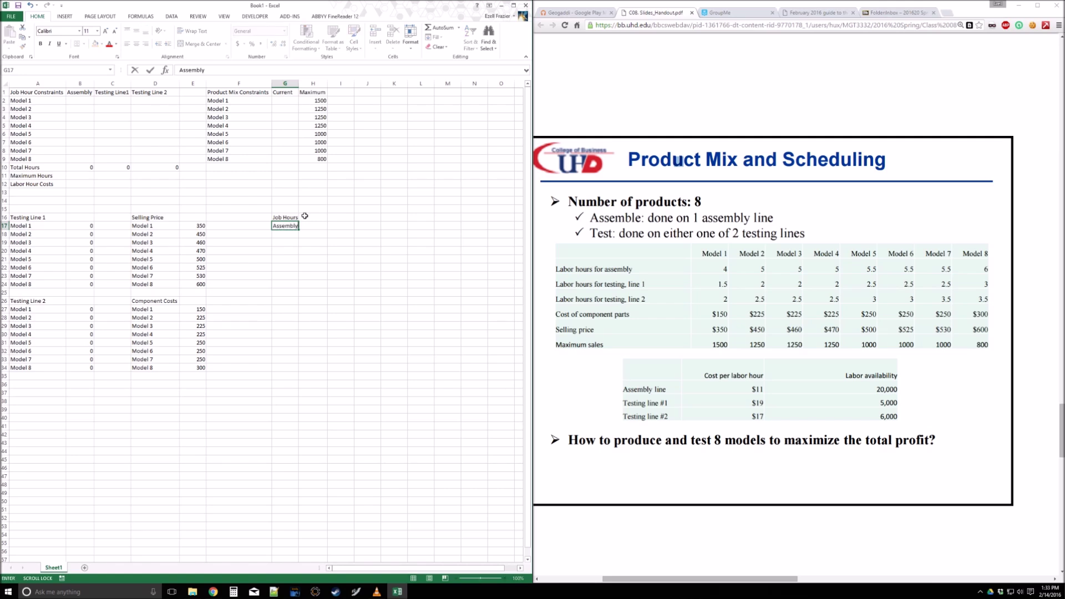
pyautogui.press('Return')
pyautogui.write('Testing Line 1')
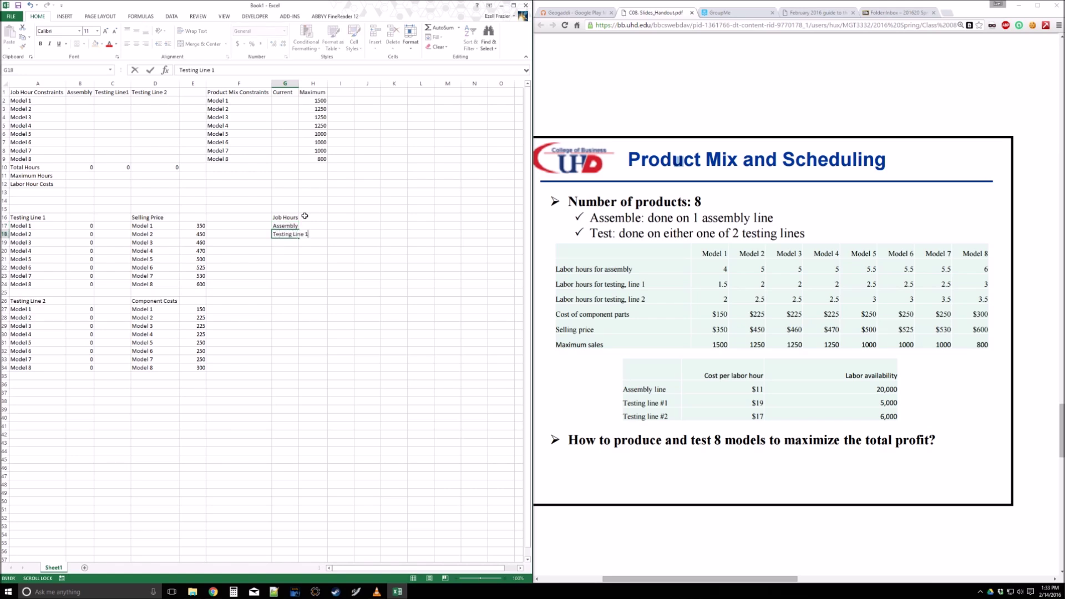
pyautogui.press('Return')
pyautogui.write('Testing')
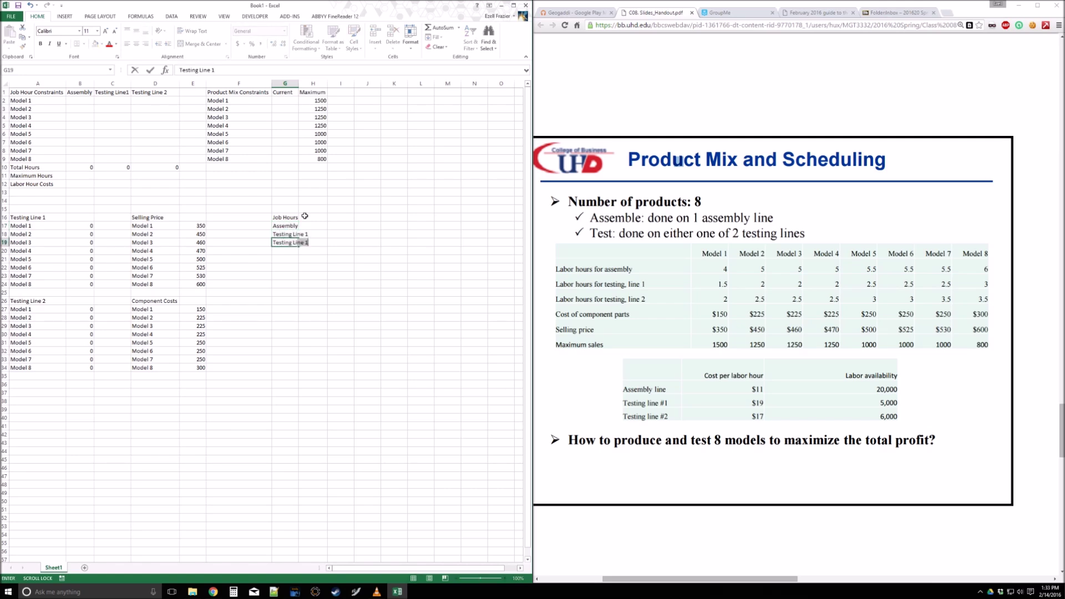
pyautogui.write(' Line 2')
pyautogui.press('Return')
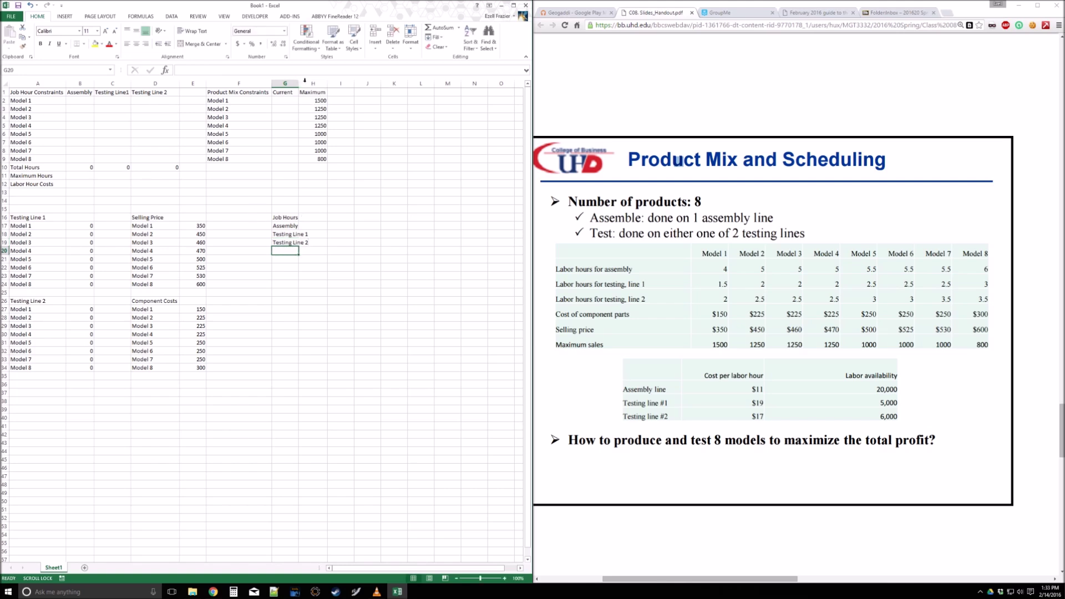
pyautogui.moveTo(300, 84); pyautogui.dragTo(311, 84)
# Enter the available job hours 20000, 5000 and 6000 in H17:H19 for Assembly, Testing Line 1 and Testing Line 2
pyautogui.click(328, 234)
pyautogui.click(328, 224)
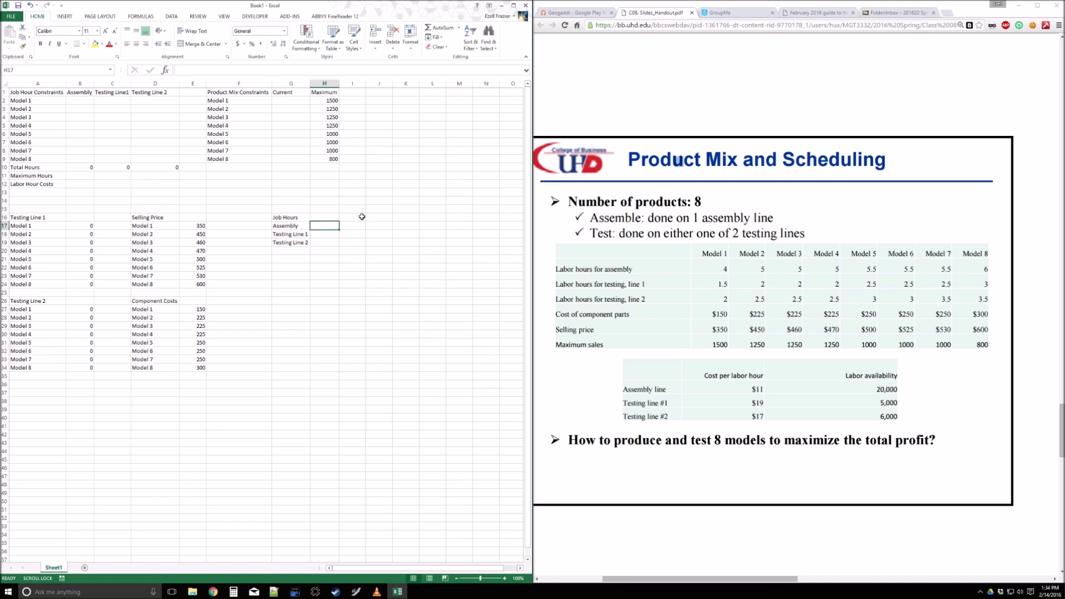
pyautogui.click(325, 219)
pyautogui.click(327, 224)
pyautogui.write('20000')
pyautogui.press('Return')
pyautogui.write('5000')
pyautogui.press('Return')
pyautogui.write('60')
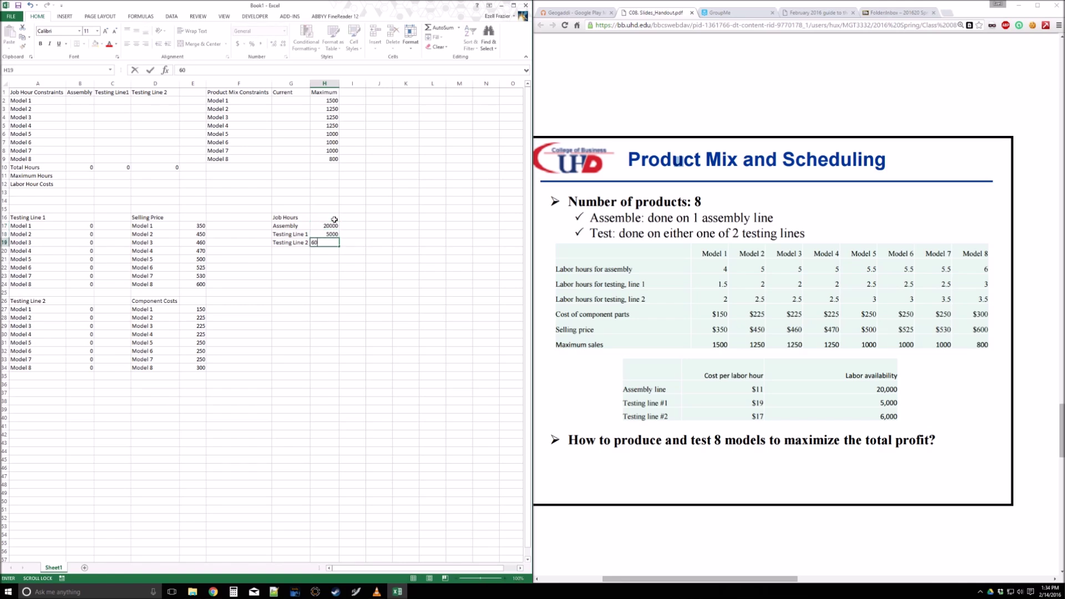
pyautogui.write('00')
pyautogui.press('Return')
# Link the Maximum Hours cells B11, C11 and D11 to the job hours in H17, H18 and H19 respectively
pyautogui.click(84, 176)
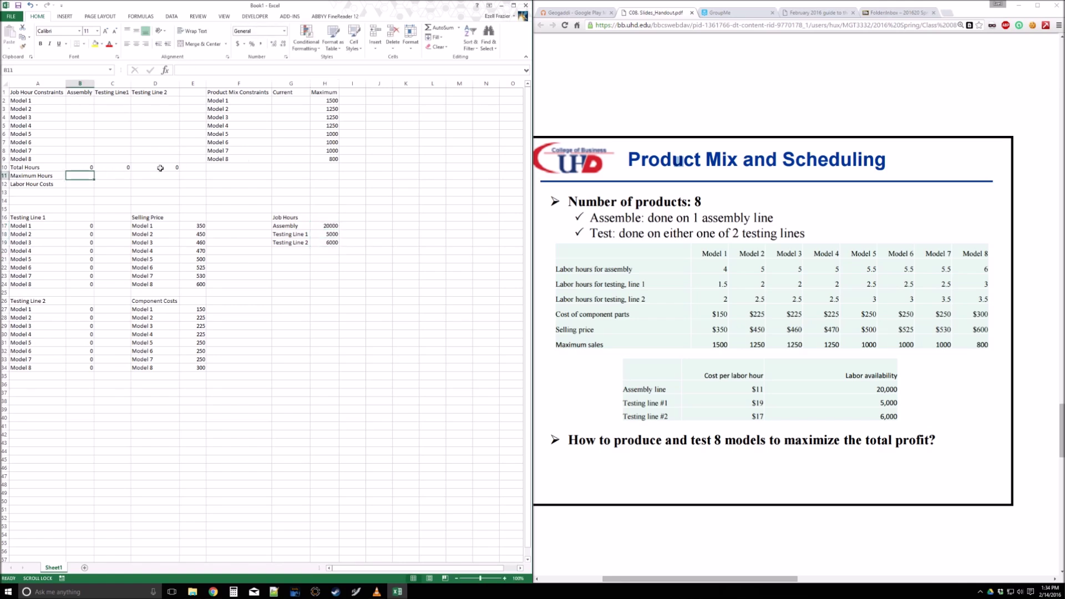
pyautogui.write('=')
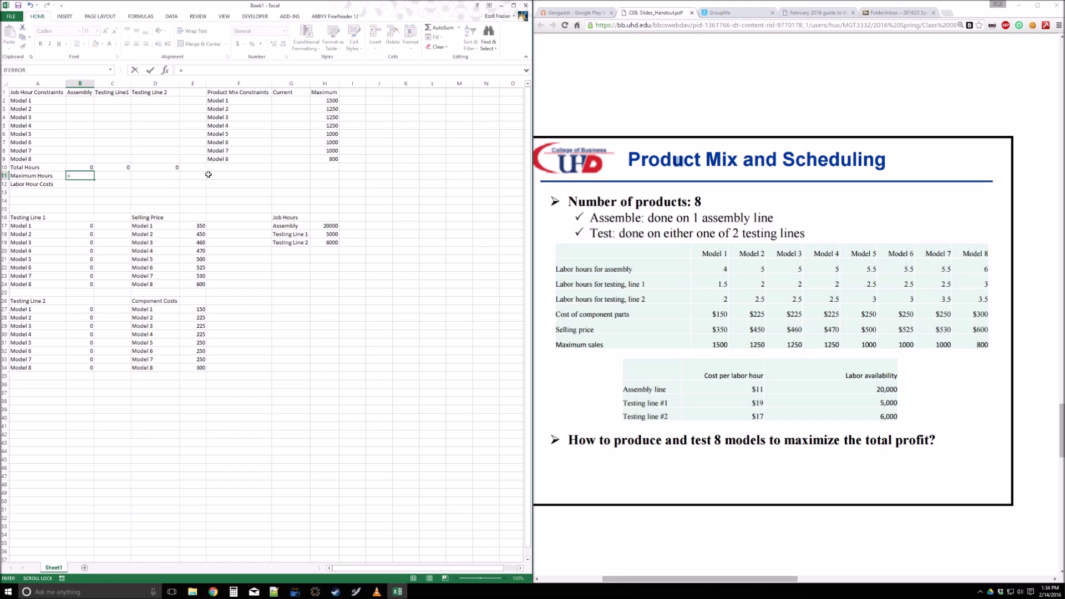
pyautogui.click(323, 226)
pyautogui.press('Return')
pyautogui.click(116, 176)
pyautogui.write('=')
pyautogui.click(331, 234)
pyautogui.press('Return')
pyautogui.click(150, 175)
pyautogui.write('=')
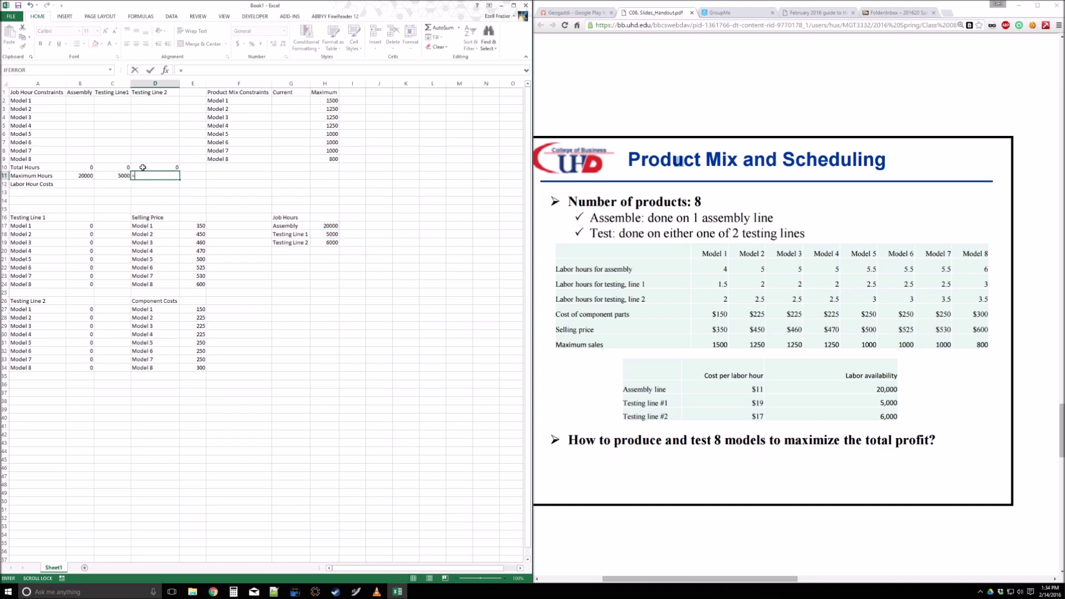
pyautogui.click(325, 242)
pyautogui.press('Return')
# Calculate the assembly labor hour cost in B12 with =B10*11
pyautogui.click(119, 202)
pyautogui.click(86, 183)
pyautogui.write('=')
pyautogui.click(84, 168)
pyautogui.write('*')
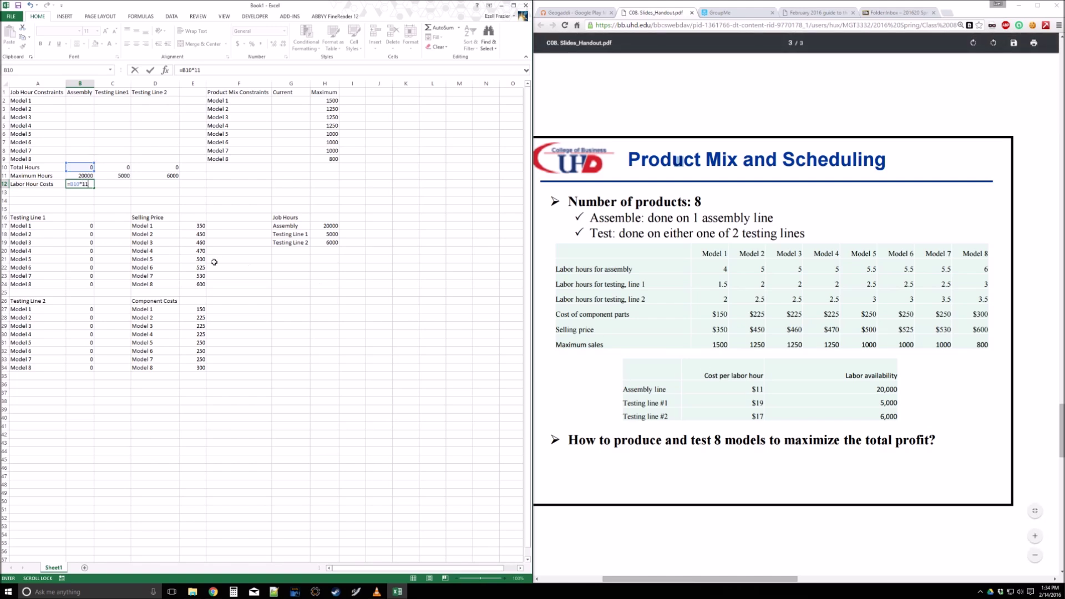
pyautogui.press('Tab')
# Calculate the labor hour costs for the testing lines with =C10*19 in C12 and =D10*17 in D12
pyautogui.write('=')
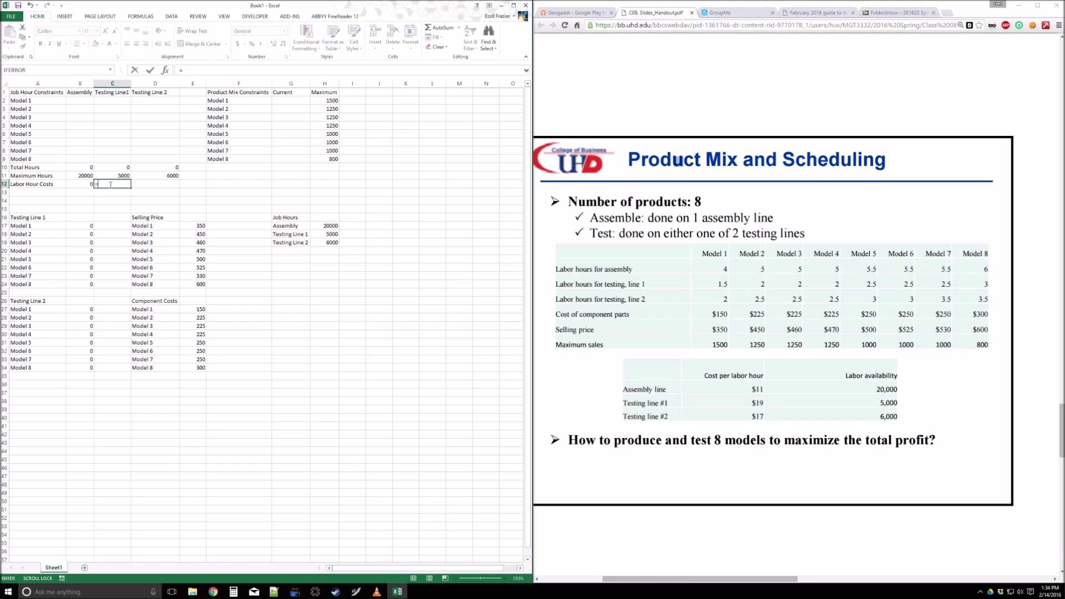
pyautogui.click(114, 165)
pyautogui.write('*')
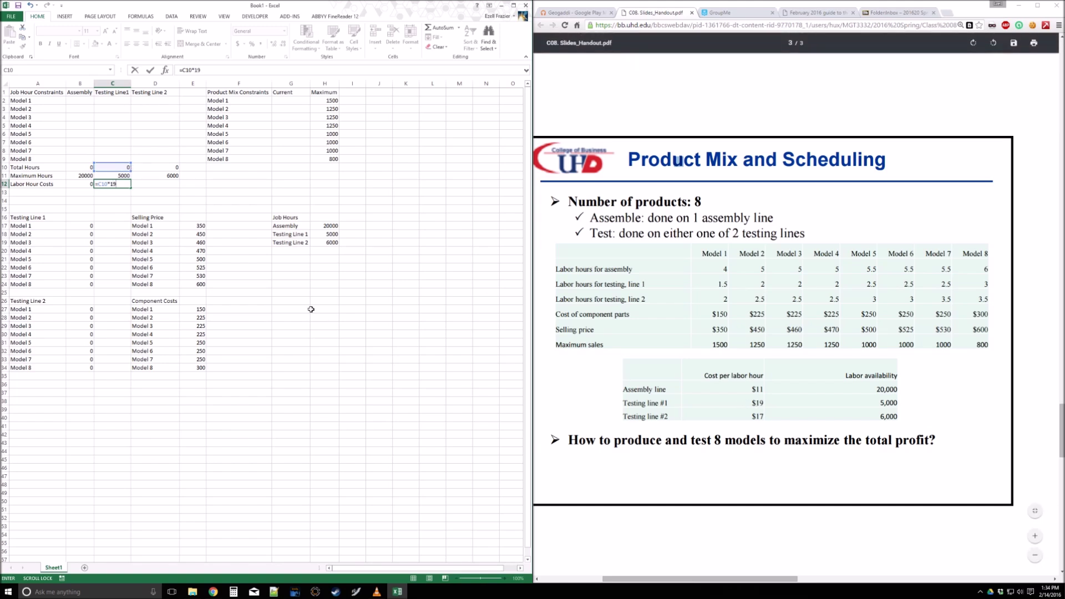
pyautogui.write('19')
pyautogui.press('Tab')
pyautogui.write('=')
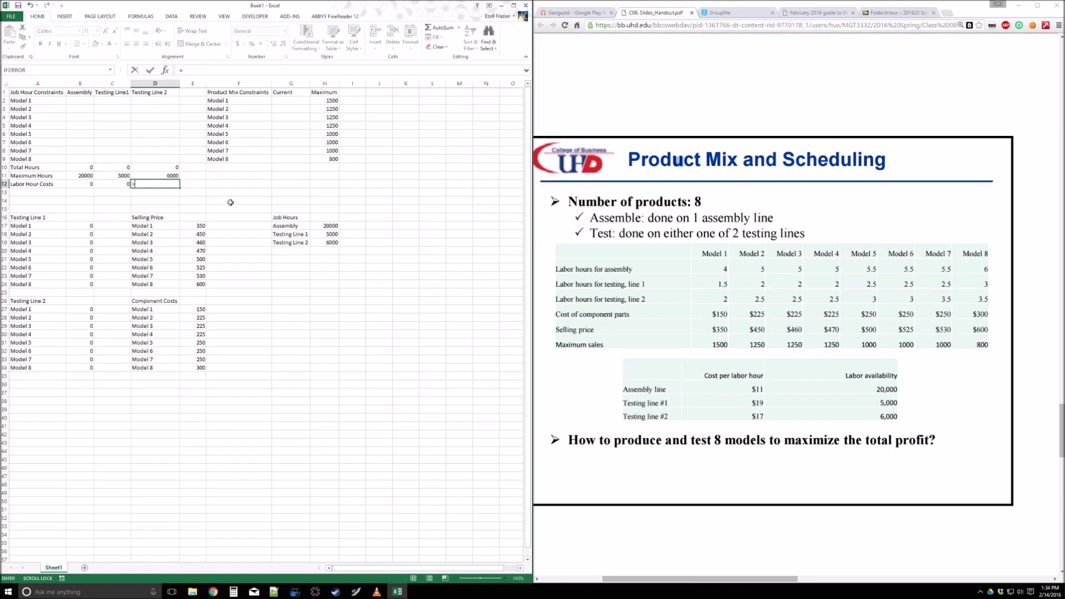
pyautogui.click(170, 166)
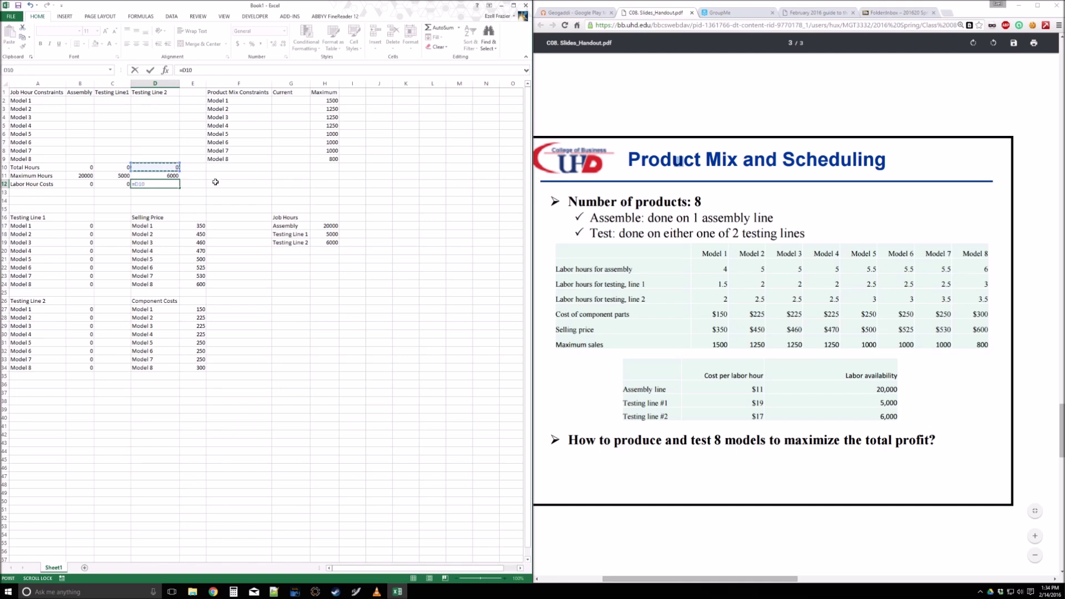
pyautogui.write('*')
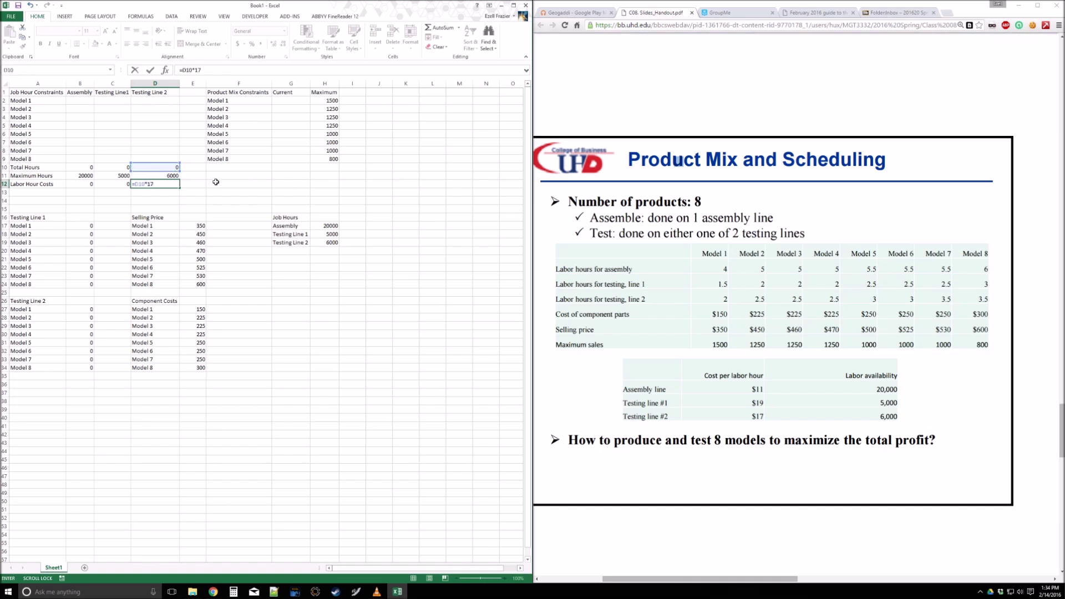
pyautogui.write('17')
pyautogui.press('Return')
# Sum Model 1's quantities from both testing lines (B17 and B27) in G2 and fill the formula down to G9
pyautogui.click(293, 267)
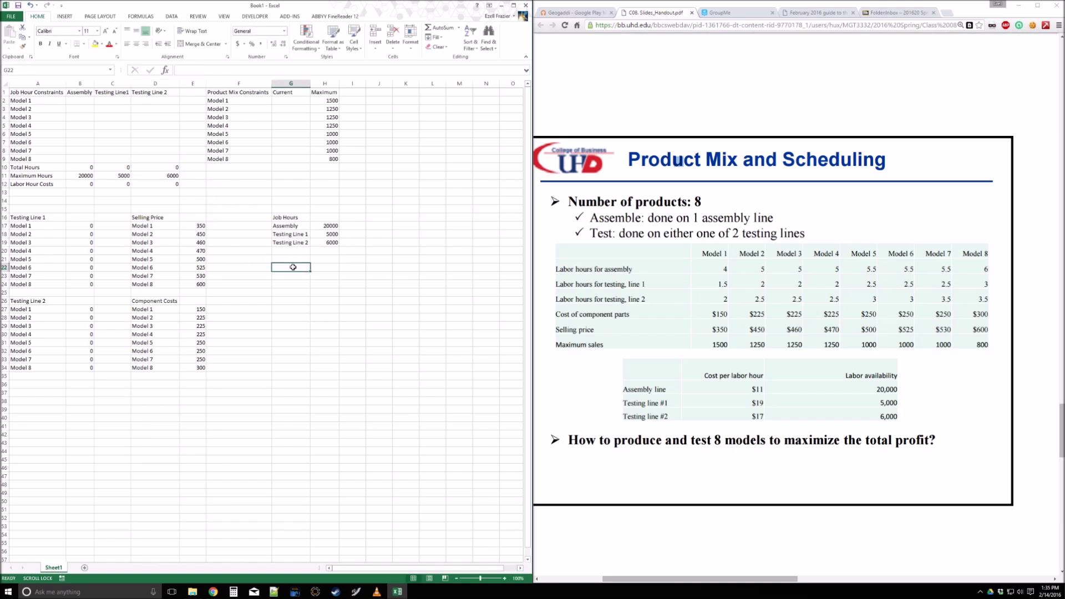
pyautogui.click(286, 258)
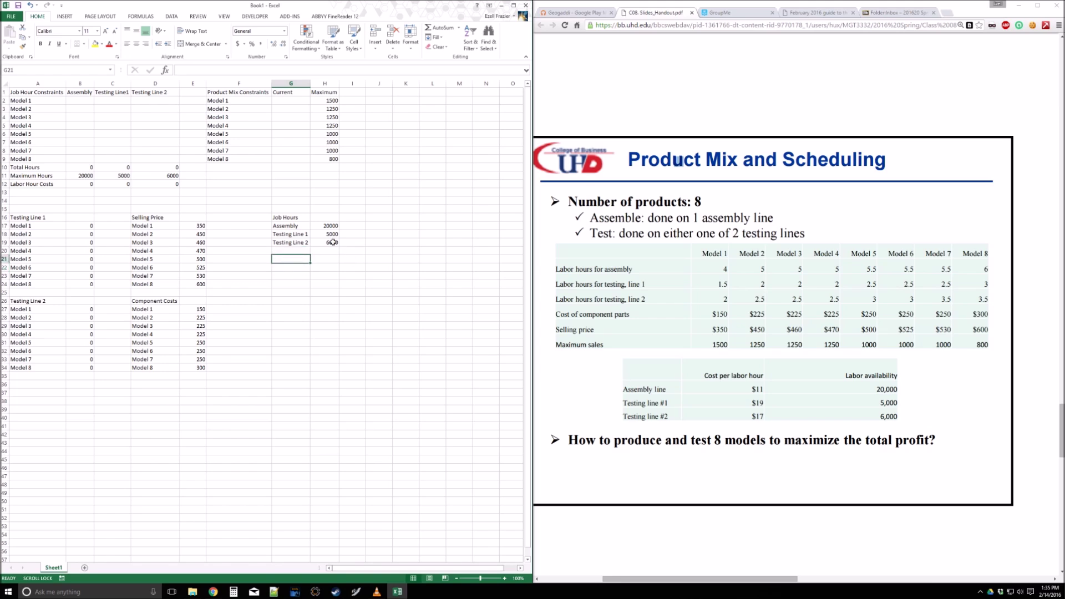
pyautogui.click(285, 102)
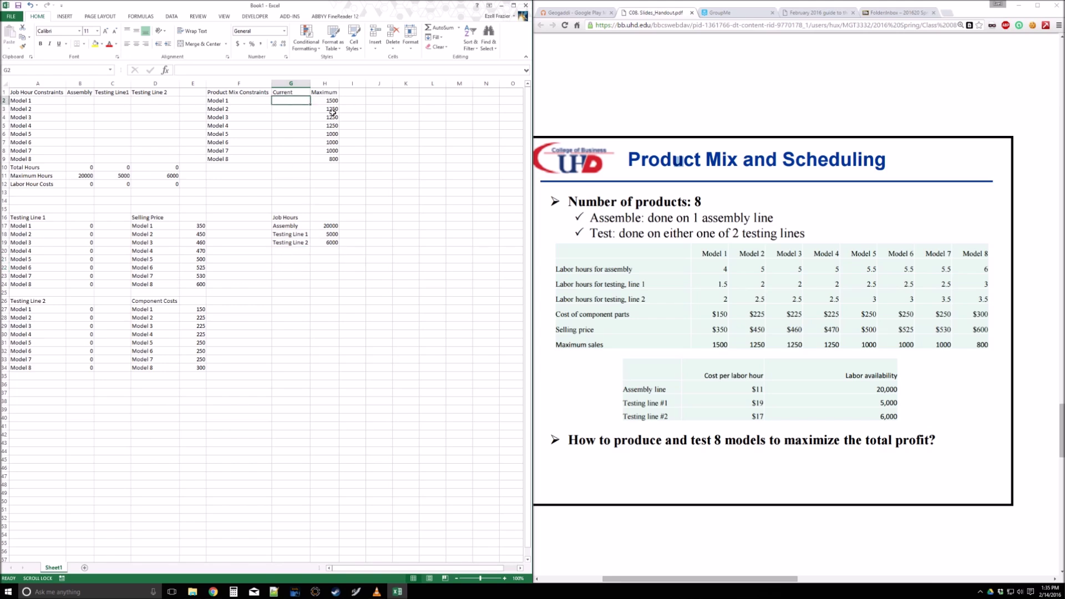
pyautogui.write('=SUM(')
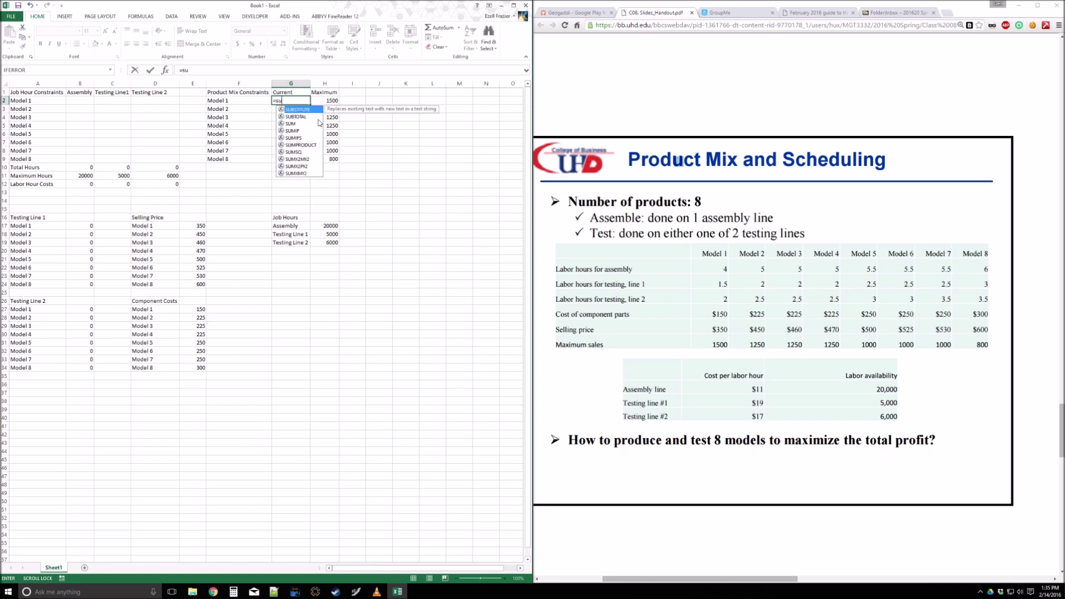
pyautogui.click(86, 226)
pyautogui.write(',')
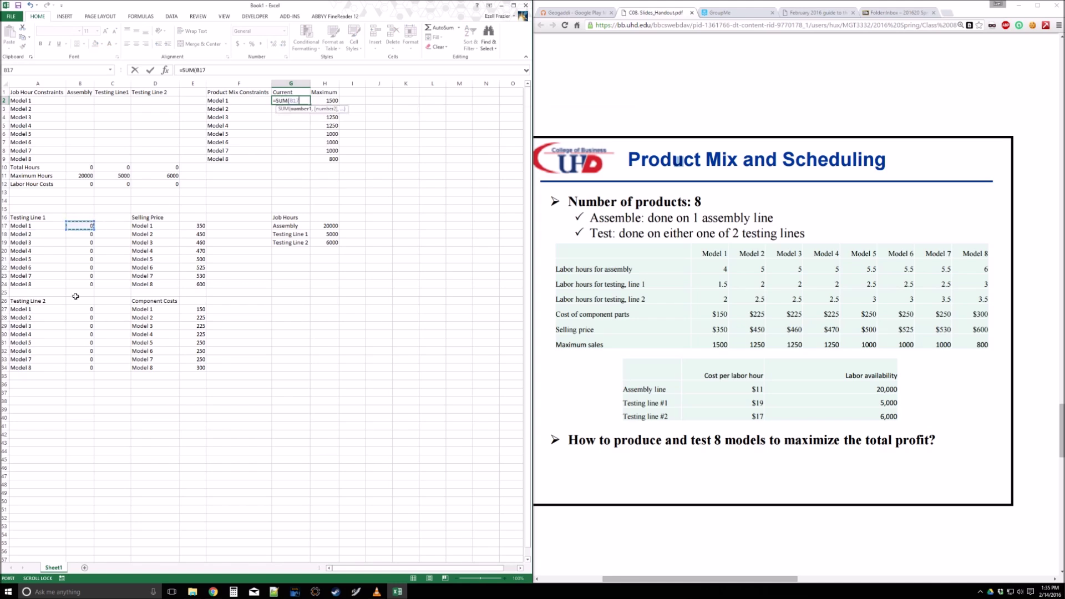
pyautogui.click(80, 309)
pyautogui.press('Return')
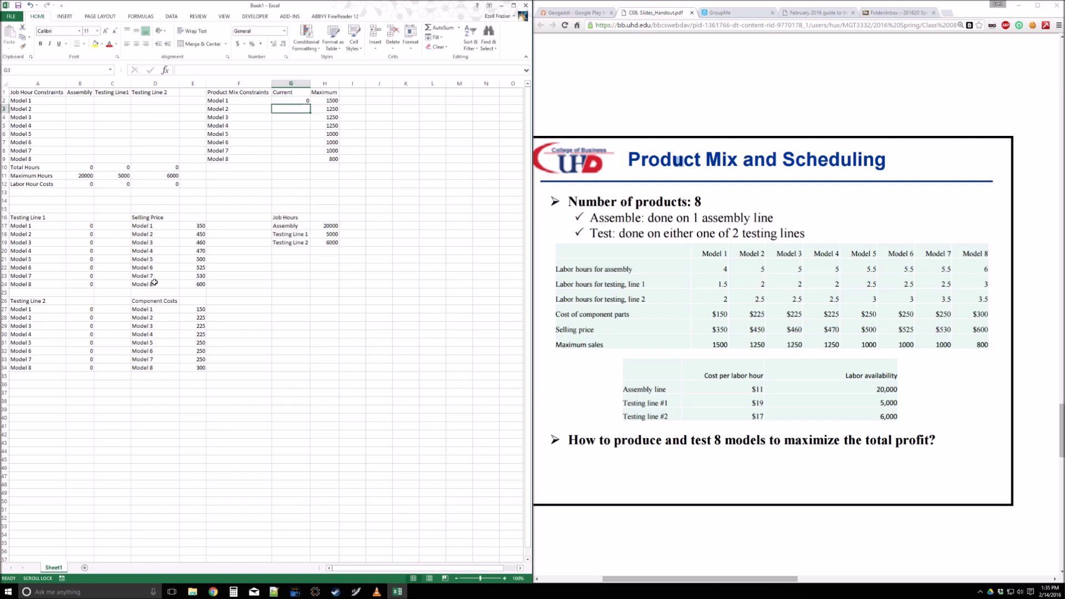
pyautogui.click(298, 101)
pyautogui.moveTo(310, 104); pyautogui.dragTo(311, 161)
# Enter the labels Total Revenue, Total Costs and Net Profit in G21:G23
pyautogui.click(305, 280)
pyautogui.click(292, 261)
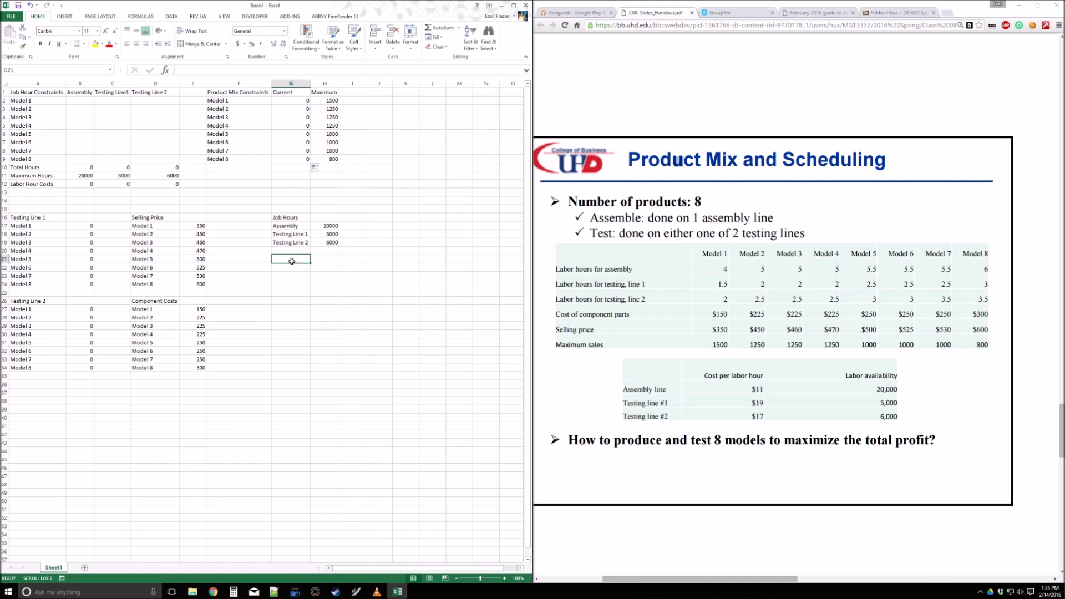
pyautogui.write('Total')
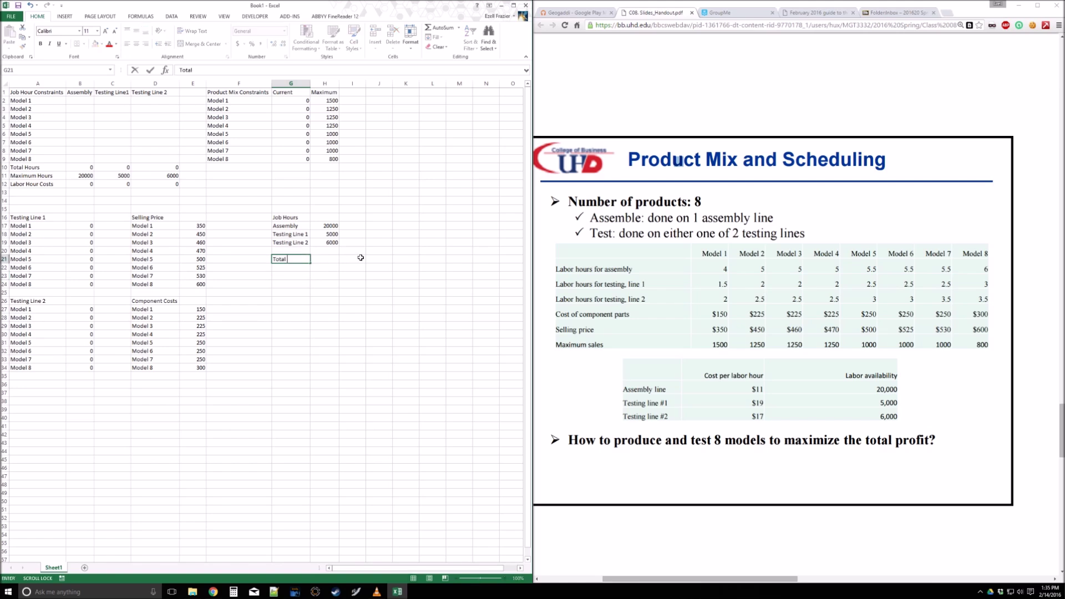
pyautogui.write(' Revenue')
pyautogui.press('Return')
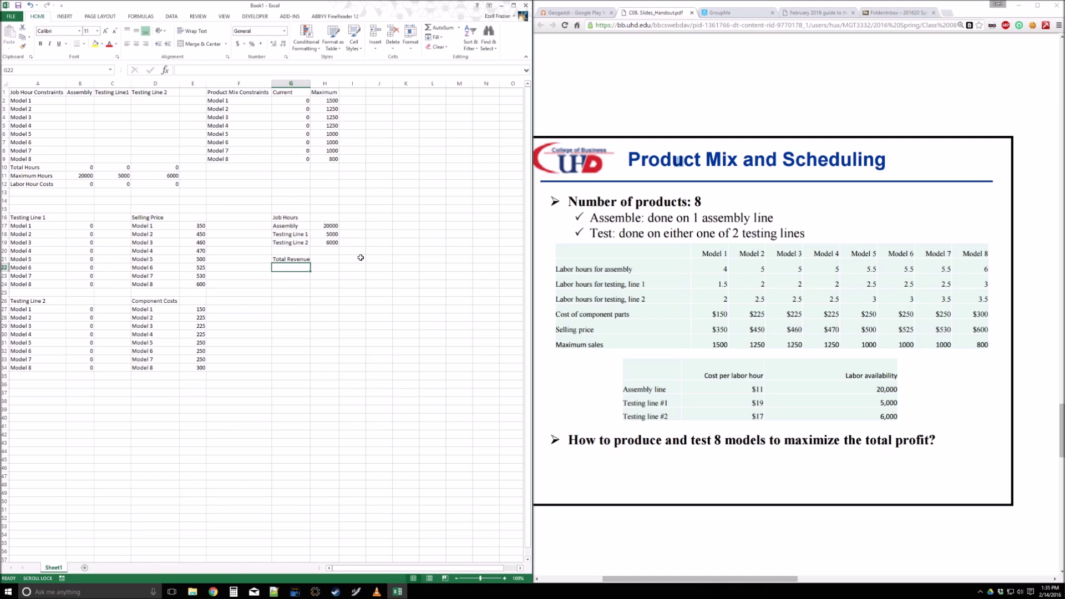
pyautogui.write('Total Costs')
pyautogui.press('Return')
pyautogui.write('Net Prof')
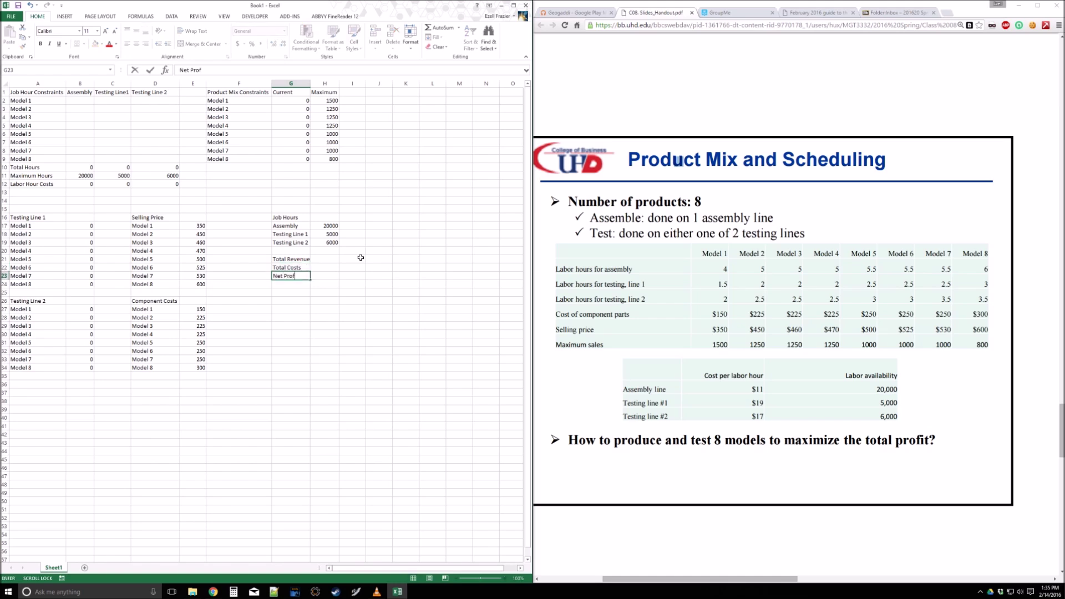
pyautogui.write('it')
pyautogui.press('Tab')
# Calculate Total Revenue in H21 with =SUMPRODUCT(G2:G9,E17:E24)
pyautogui.press('Up')
pyautogui.press('Up')
pyautogui.write('=sumprod')
pyautogui.press('Tab')
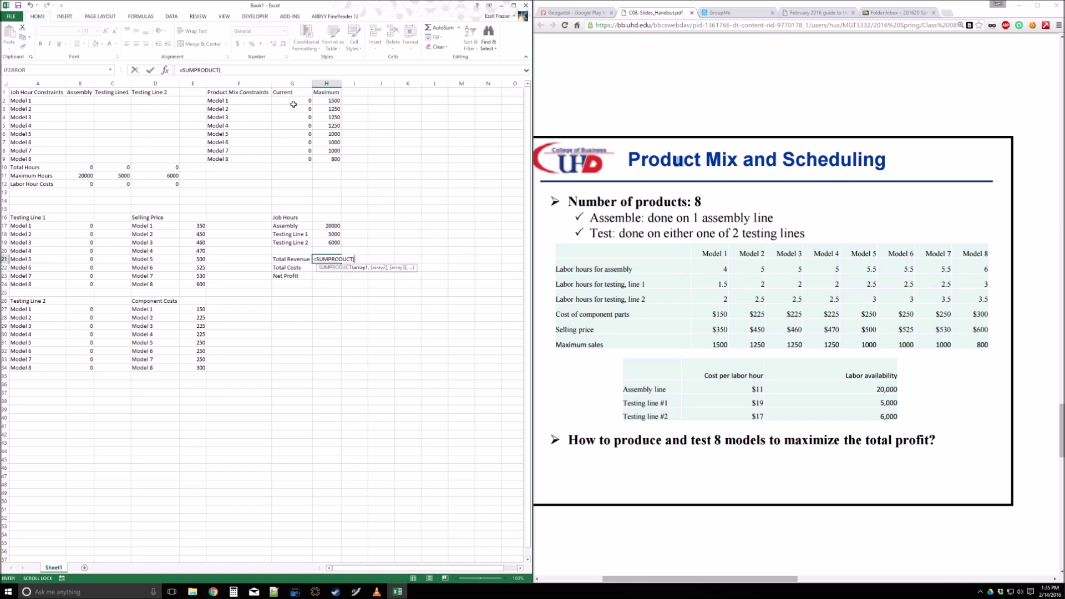
pyautogui.moveTo(292, 101); pyautogui.dragTo(297, 156)
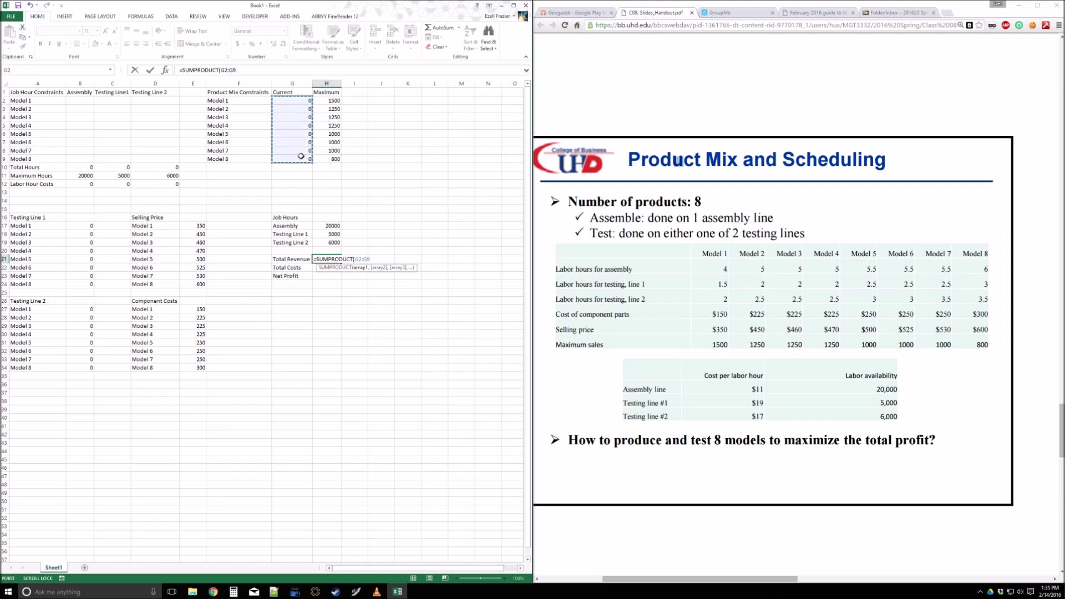
pyautogui.write(',')
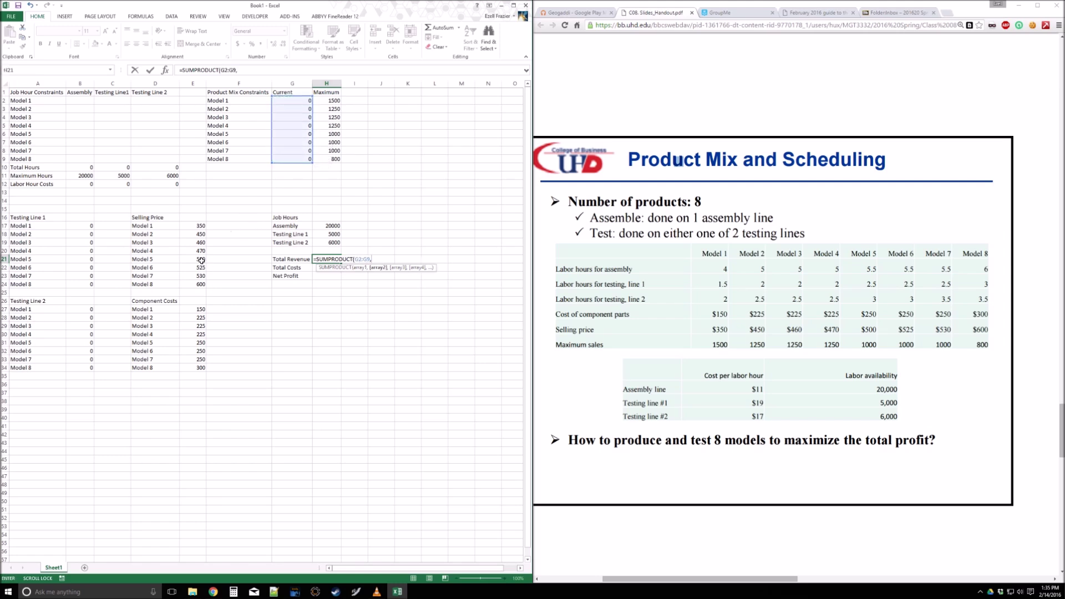
pyautogui.moveTo(198, 226); pyautogui.dragTo(198, 283)
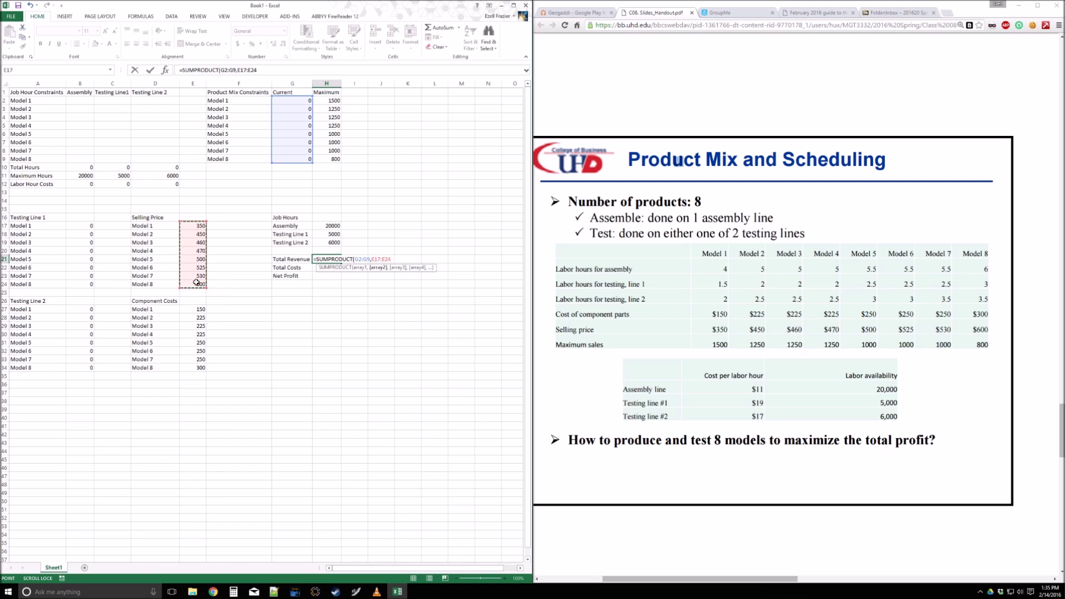
pyautogui.press('Return')
# Calculate Total Costs in H22 with =SUMPRODUCT(G2:G9,E27:E34)+B12:D12 and review the formula
pyautogui.write('=sumpro')
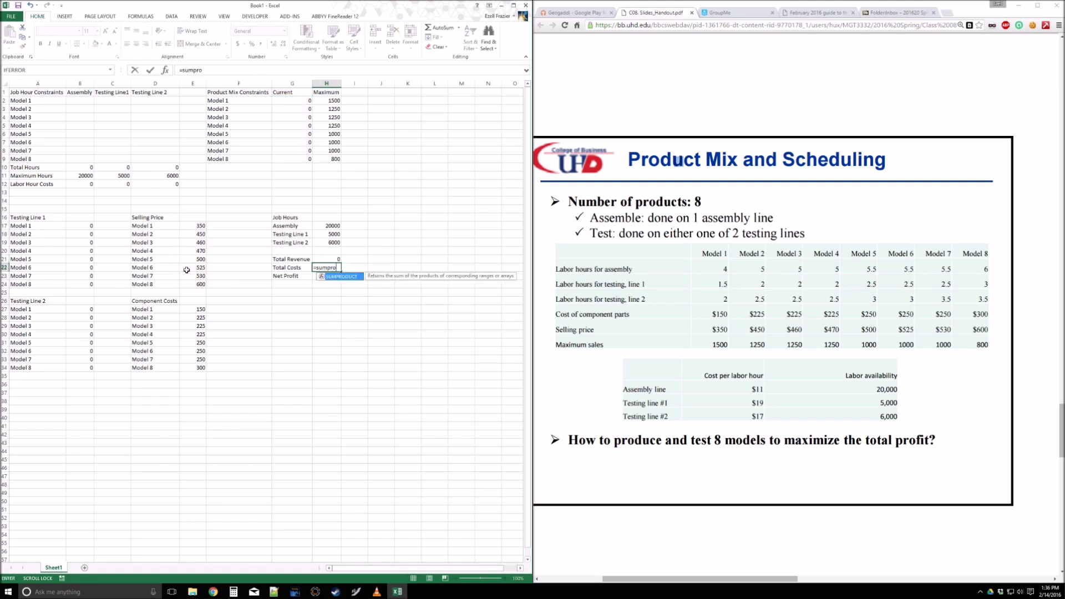
pyautogui.press('Tab')
pyautogui.moveTo(292, 100); pyautogui.dragTo(292, 158)
pyautogui.write(',')
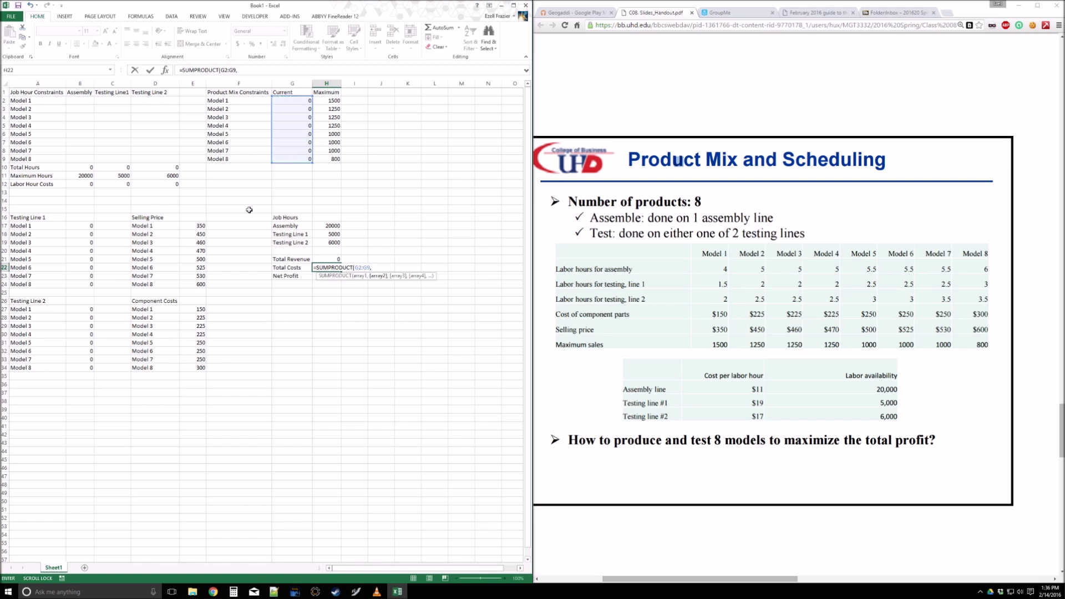
pyautogui.moveTo(196, 308); pyautogui.dragTo(195, 367)
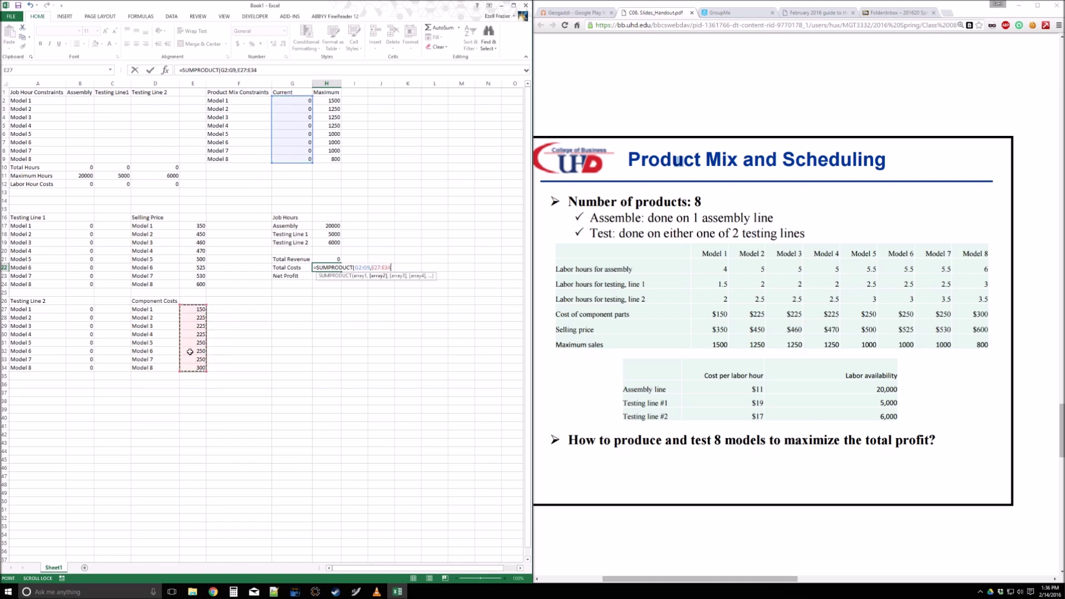
pyautogui.write(')+')
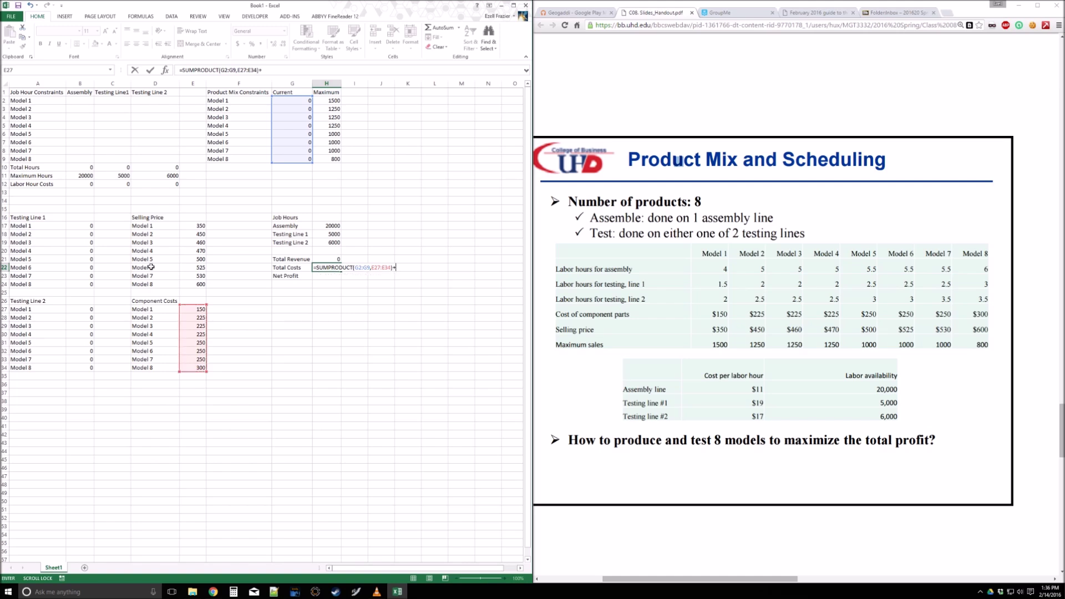
pyautogui.moveTo(83, 184); pyautogui.dragTo(154, 184)
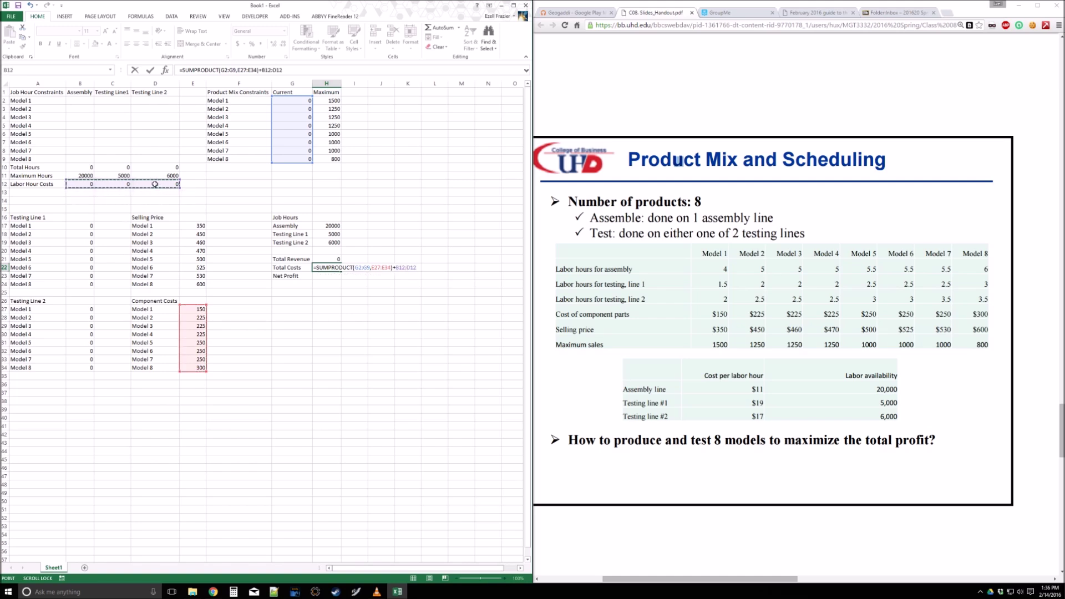
pyautogui.press('Return')
pyautogui.click(325, 267)
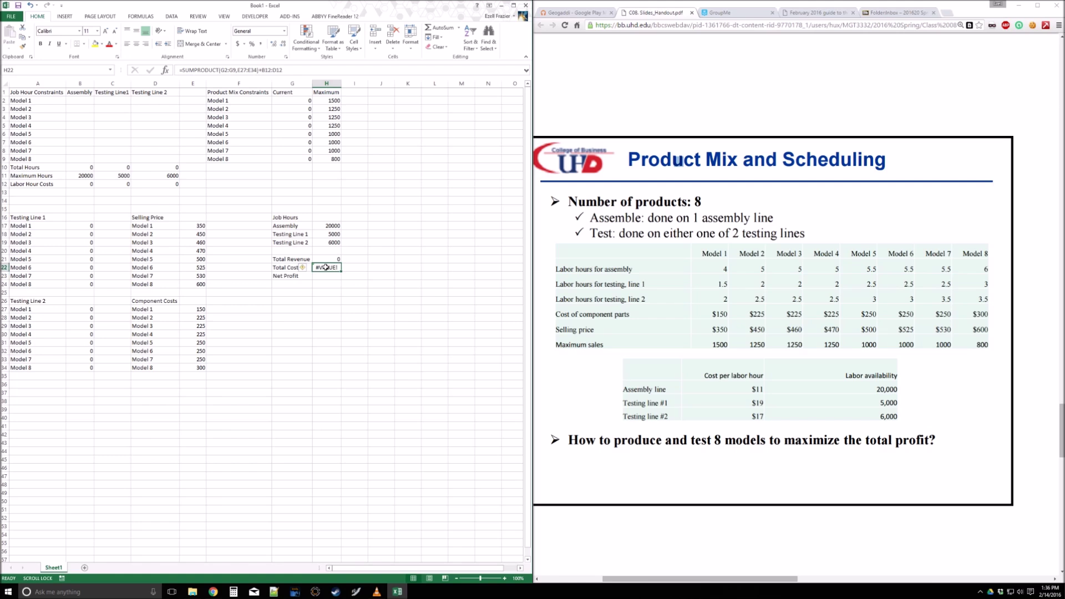
pyautogui.doubleClick(325, 267)
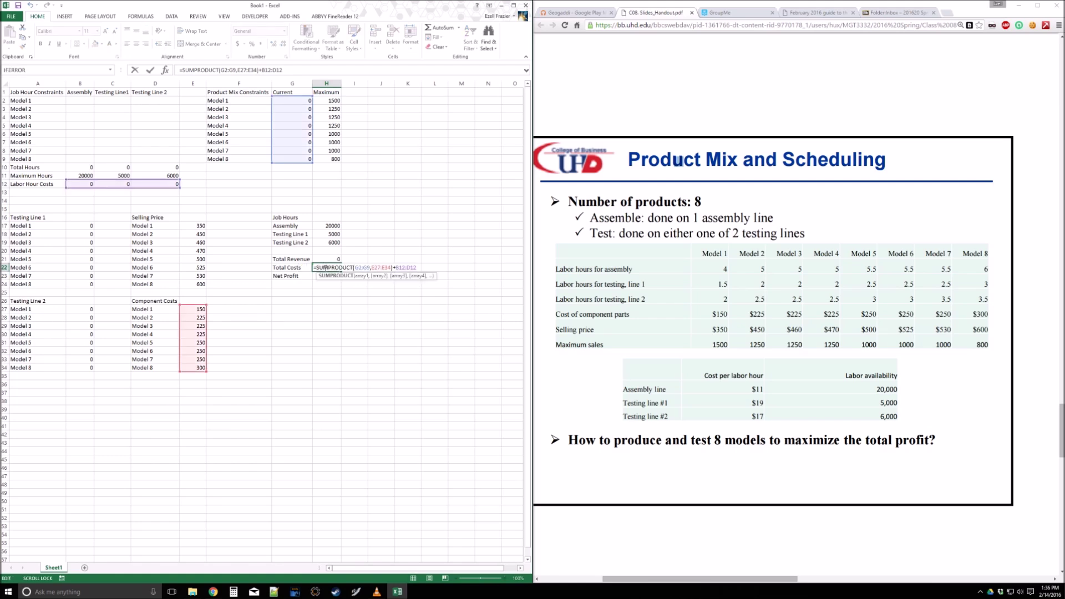
pyautogui.press('Escape')
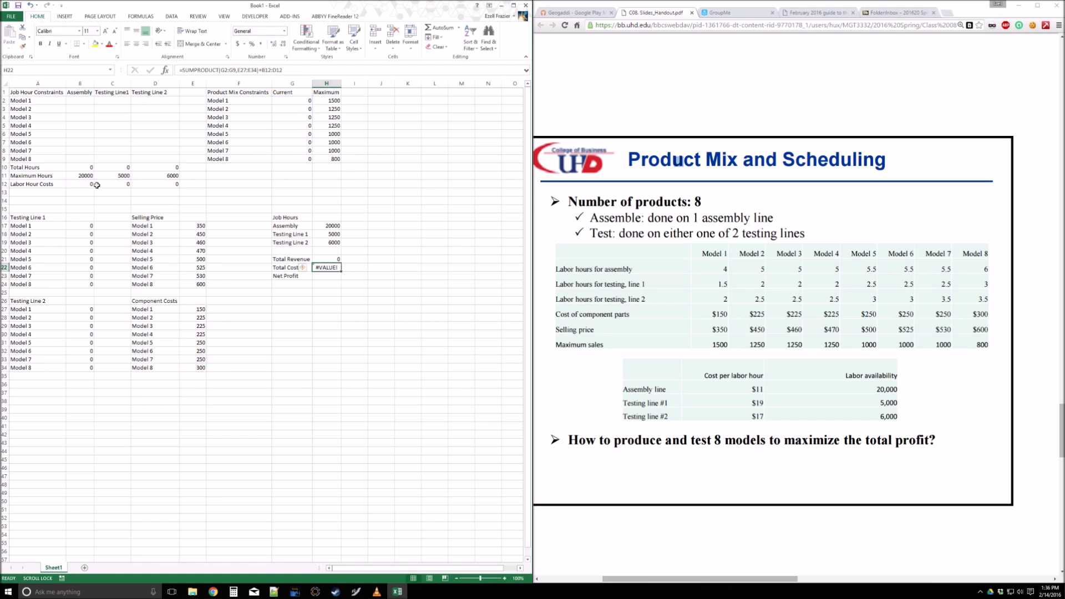
pyautogui.click(88, 183)
# Calculate Net Profit in H23 as Total Revenue minus Total Costs with =H21-H22
pyautogui.click(321, 275)
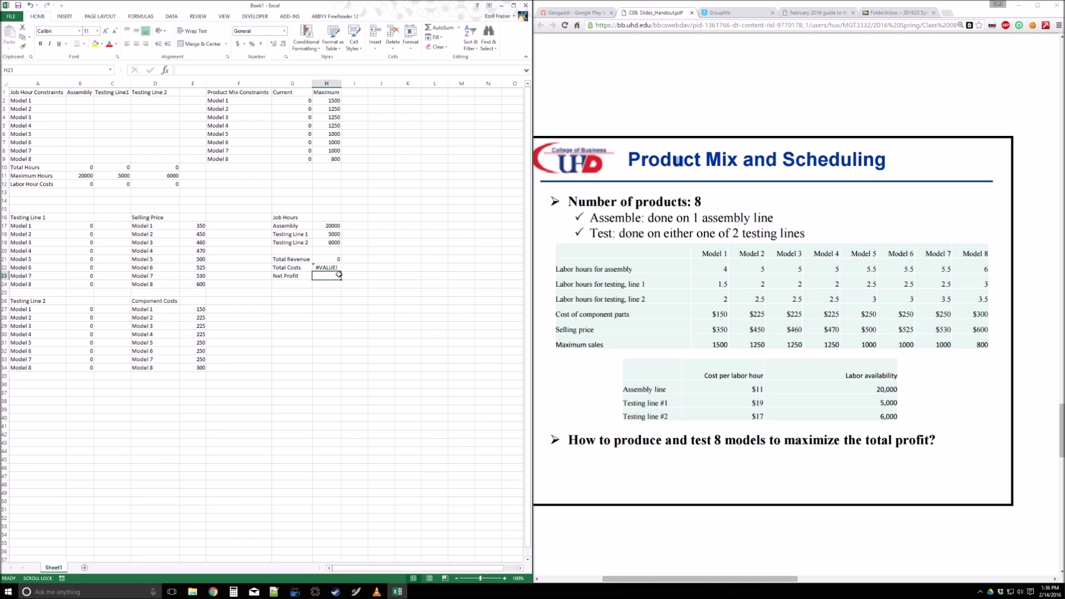
pyautogui.write('=')
pyautogui.click(327, 258)
pyautogui.write('-')
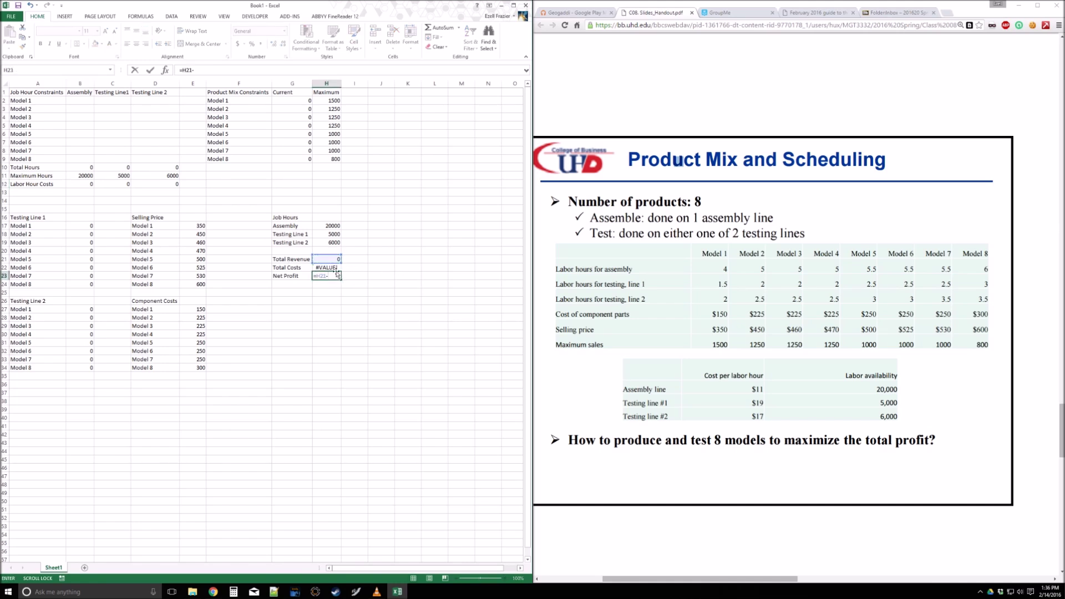
pyautogui.click(327, 267)
pyautogui.press('Return')
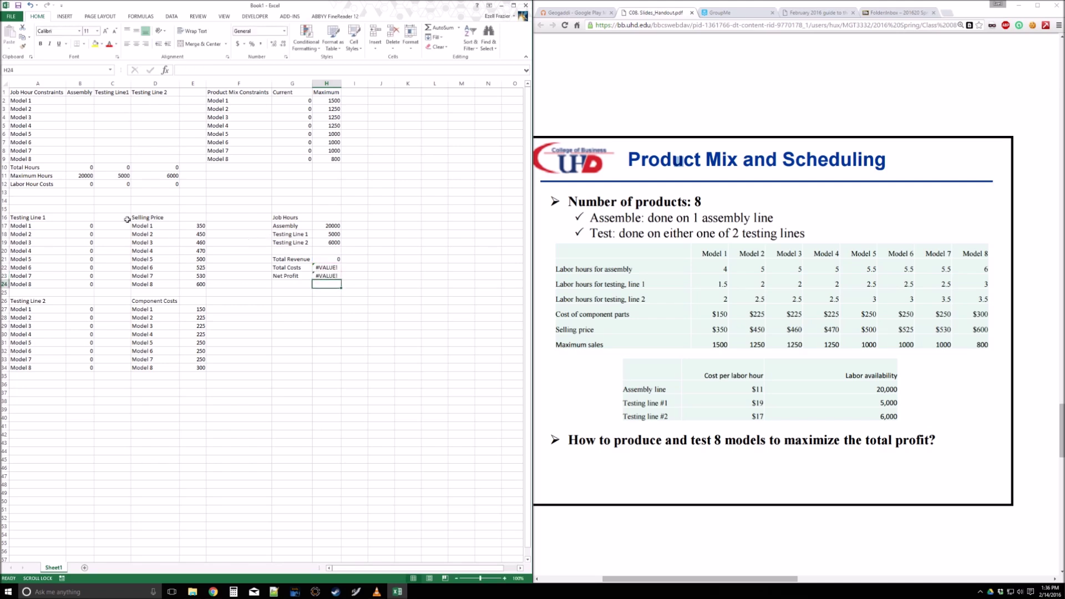
# Apply outside borders around the job hours and profit summary block G16:H23
pyautogui.moveTo(284, 217); pyautogui.dragTo(331, 273)
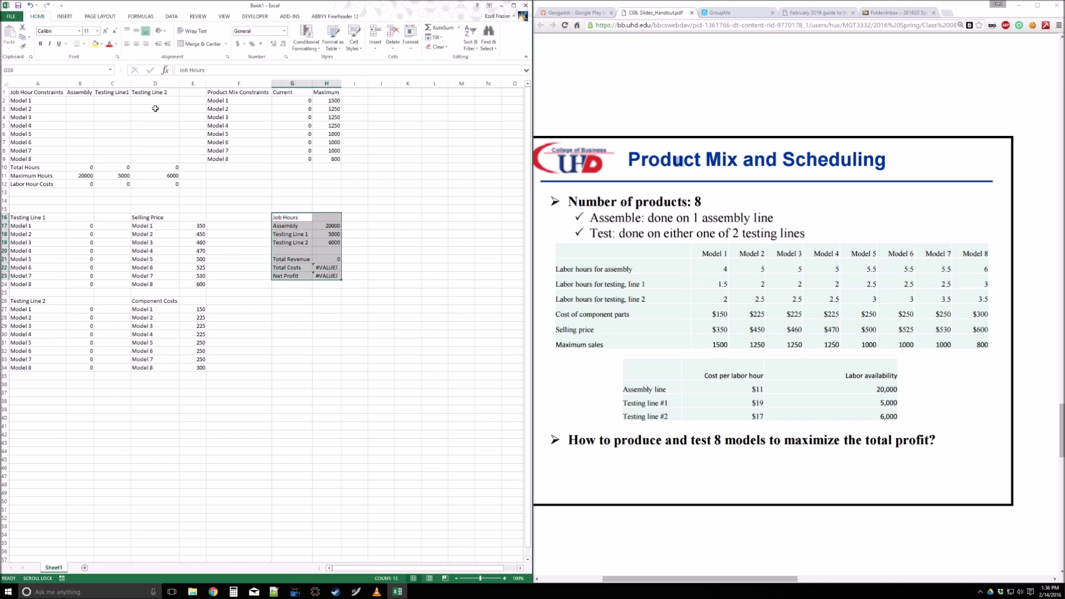
pyautogui.click(83, 44)
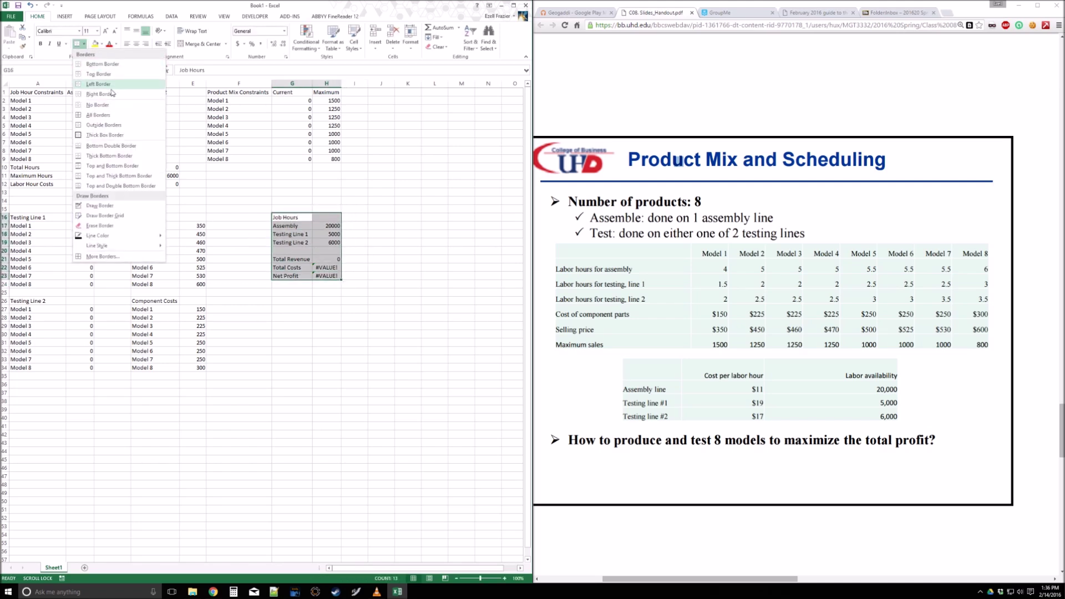
pyautogui.click(104, 125)
pyautogui.click(326, 334)
# Enter the assembly hours 4, 5, 5, 5, 5.5, 5.5, 5.5 and 6 for Models 1 to 8 in B2:B9
pyautogui.click(79, 117)
pyautogui.press('Up')
pyautogui.press('Up')
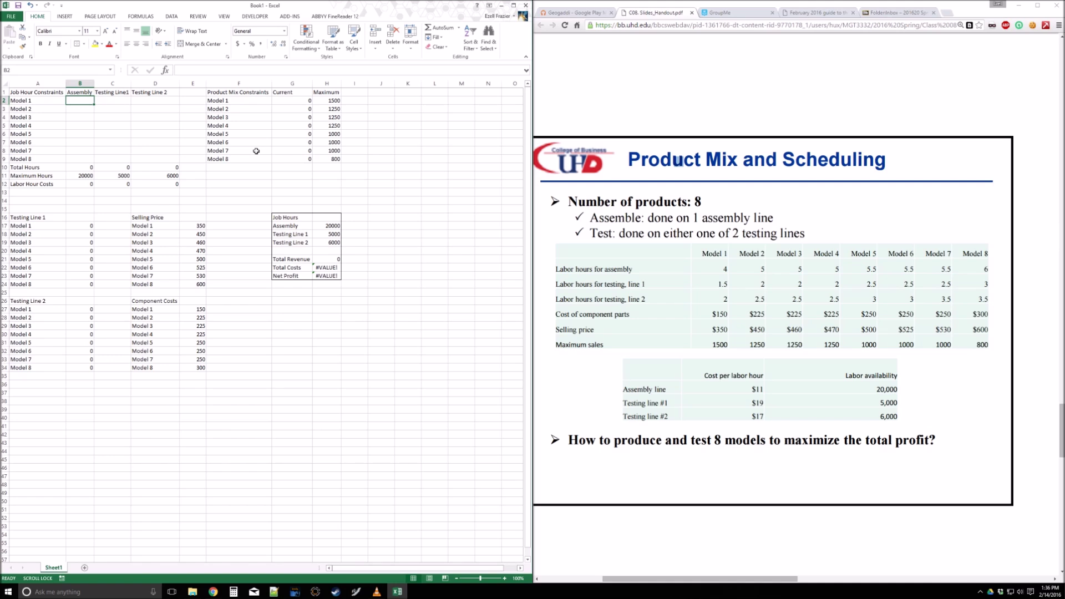
pyautogui.write('4')
pyautogui.press('Return')
pyautogui.write('5')
pyautogui.press('Return')
pyautogui.write('5')
pyautogui.press('Return')
pyautogui.write('5')
pyautogui.press('Return')
pyautogui.write('5')
pyautogui.press('Return')
pyautogui.write('5.5')
pyautogui.press('Return')
pyautogui.write('5.5')
pyautogui.press('Return')
pyautogui.write('6')
pyautogui.press('Return')
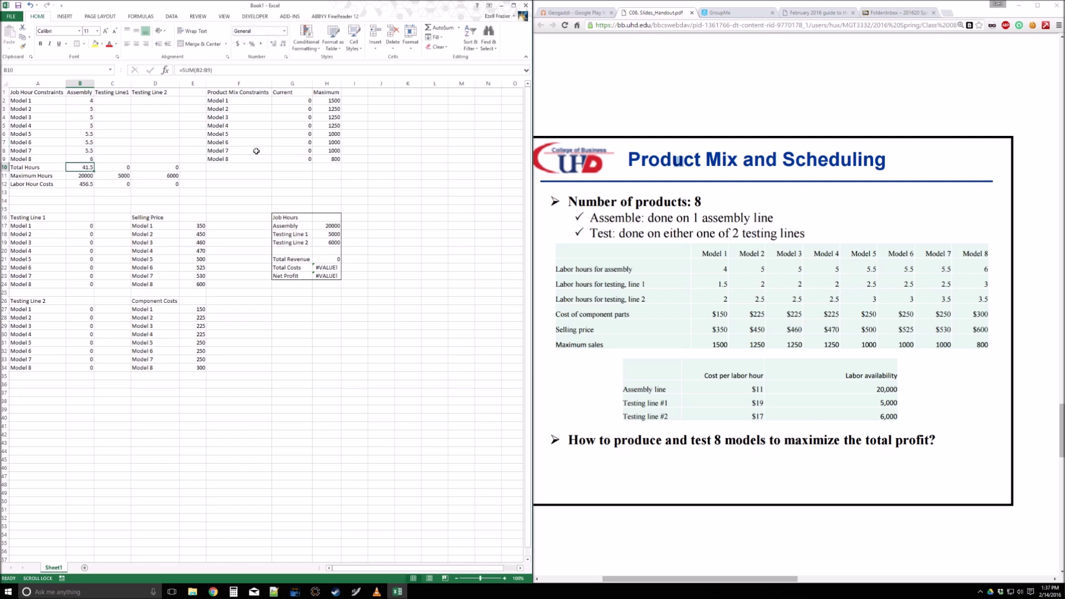
# Turn Model 1's assembly hours in B2 into the formula =4*G2
pyautogui.click(81, 101)
pyautogui.click(201, 71)
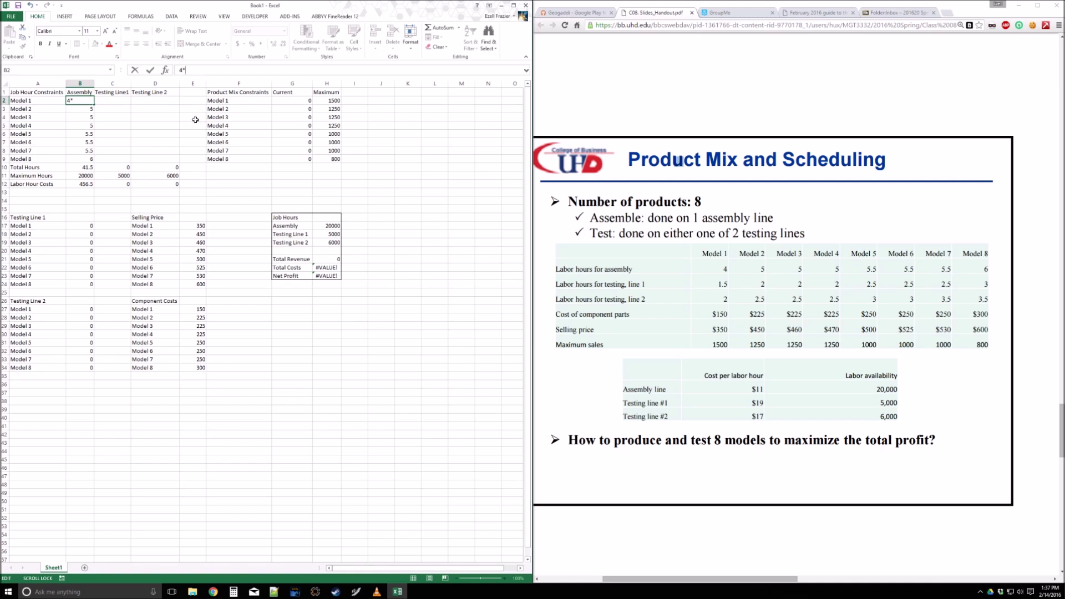
pyautogui.click(292, 102)
pyautogui.doubleClick(83, 100)
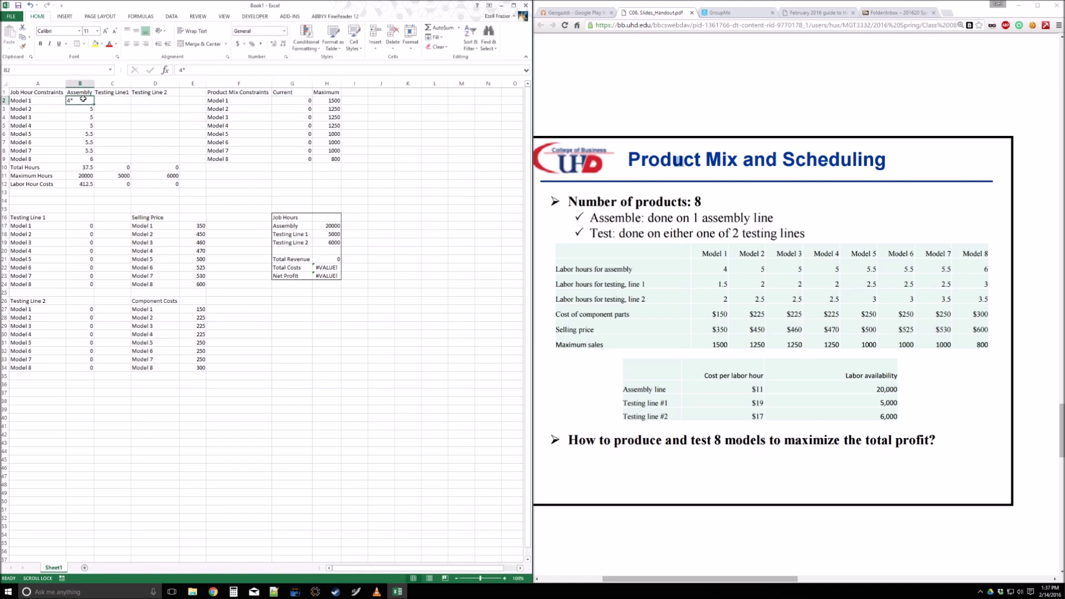
pyautogui.press('BackSpace')
pyautogui.write('=4')
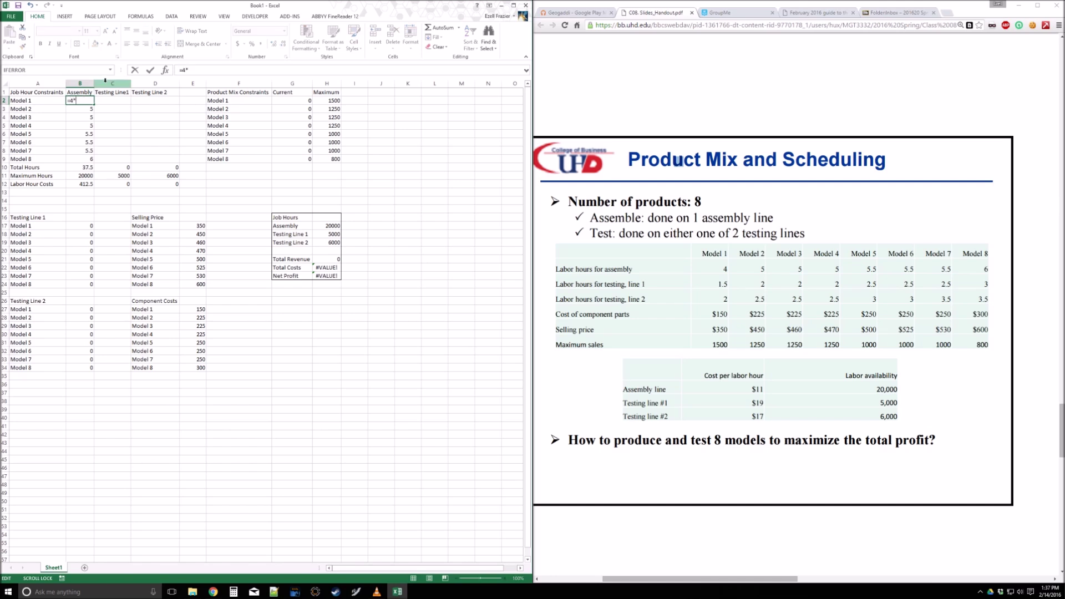
pyautogui.click(294, 100)
pyautogui.press('Return')
# Turn Model 2's assembly hours in B3 into the formula =5*G3
pyautogui.press('F2')
pyautogui.press('Home')
pyautogui.write('=')
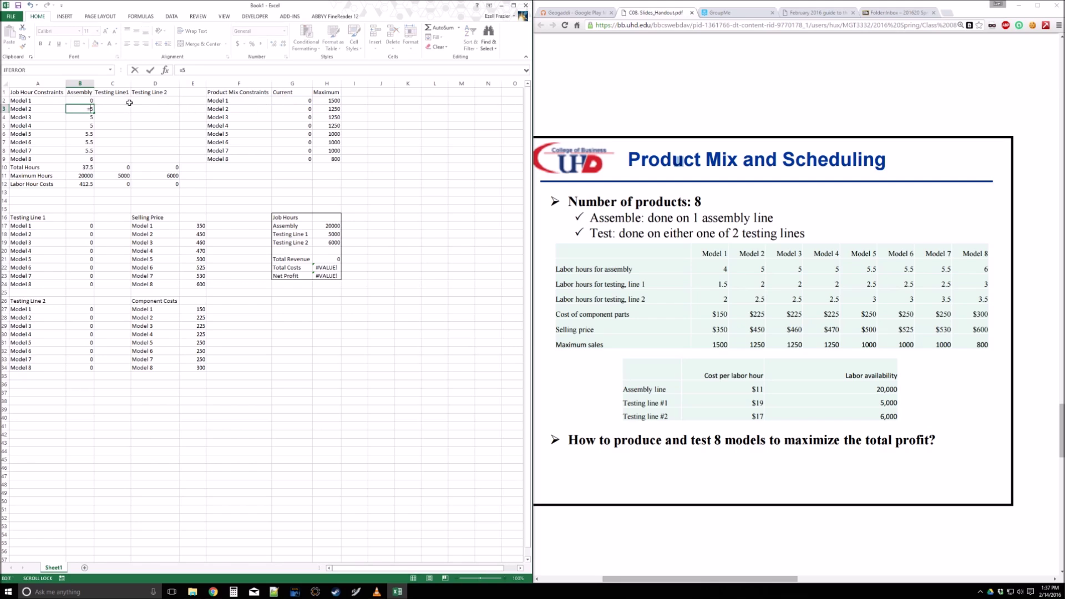
pyautogui.write('*')
pyautogui.click(293, 109)
pyautogui.press('Return')
# Turn Model 3's assembly hours in B4 into the formula =5*G4
pyautogui.press('F2')
pyautogui.press('Home')
pyautogui.write('=*')
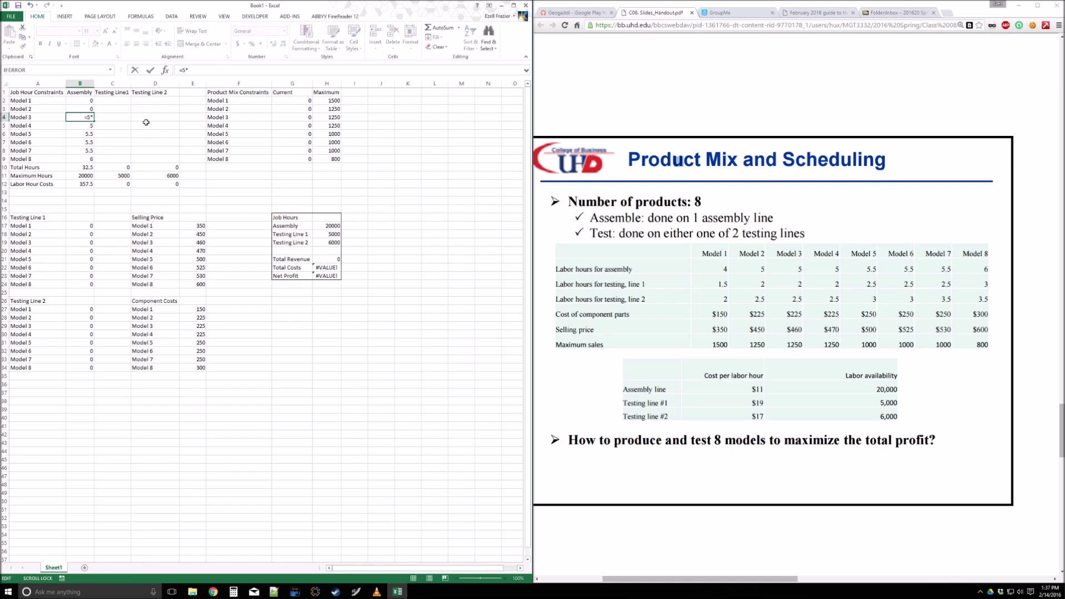
pyautogui.click(294, 117)
pyautogui.press('Return')
# Turn Model 4's assembly hours in B5 into the formula =5*G5
pyautogui.press('F2')
pyautogui.press('Home')
pyautogui.write('=')
pyautogui.write('*')
pyautogui.click(303, 127)
pyautogui.press('Return')
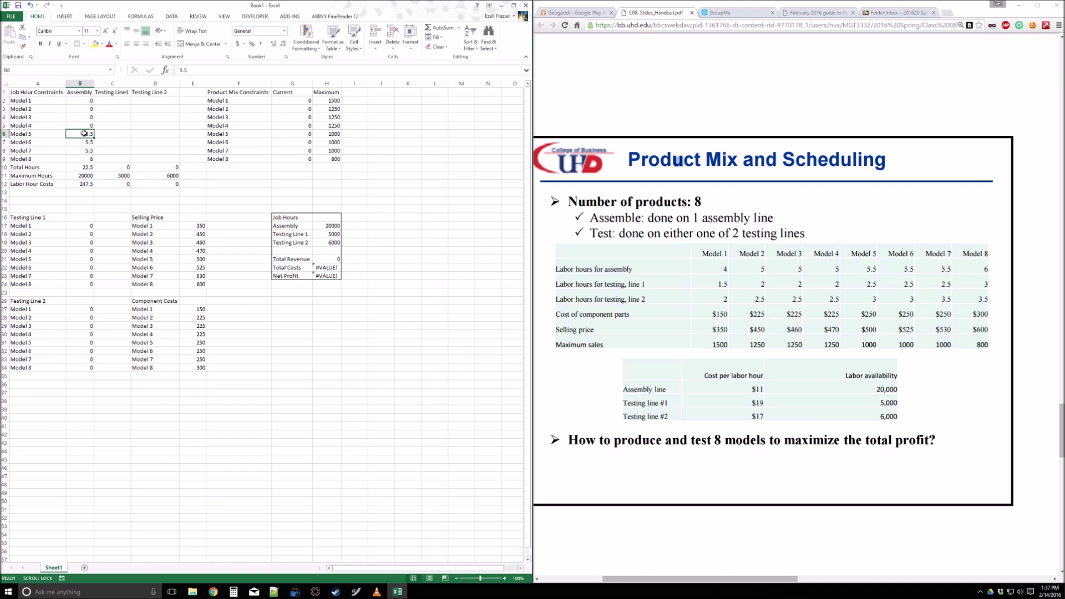
# Turn Model 5's assembly hours in B6 into the formula =5.5*G6
pyautogui.press('F2')
pyautogui.press('Home')
pyautogui.write('=')
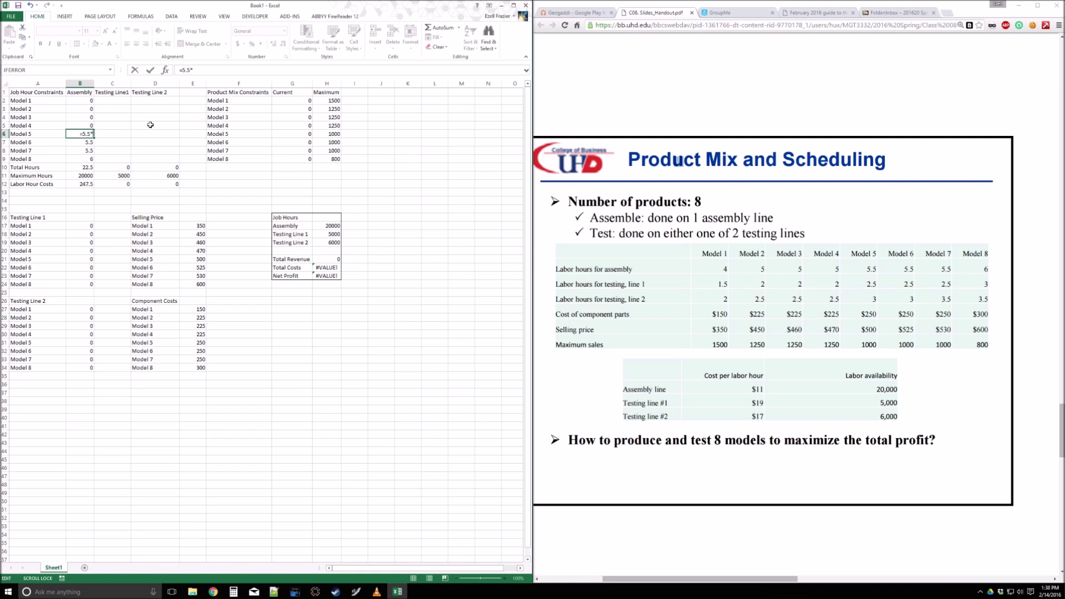
pyautogui.click(291, 133)
pyautogui.press('Return')
# Turn Model 6's assembly hours in B7 into the formula =5.5*G7
pyautogui.press('F2')
pyautogui.press('Home')
pyautogui.write('=')
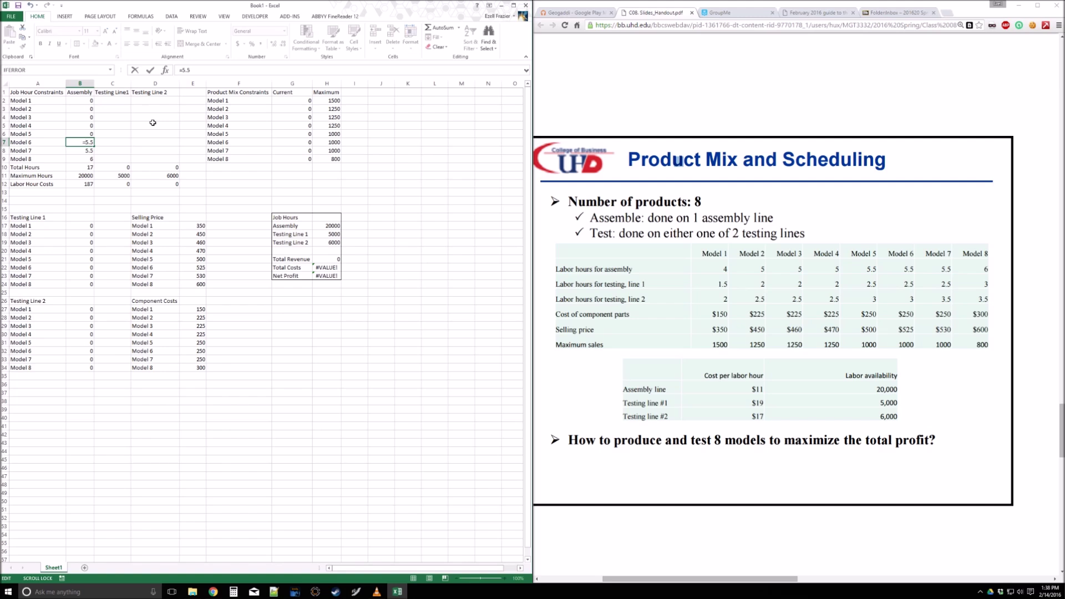
pyautogui.write('*')
pyautogui.click(294, 142)
pyautogui.press('Return')
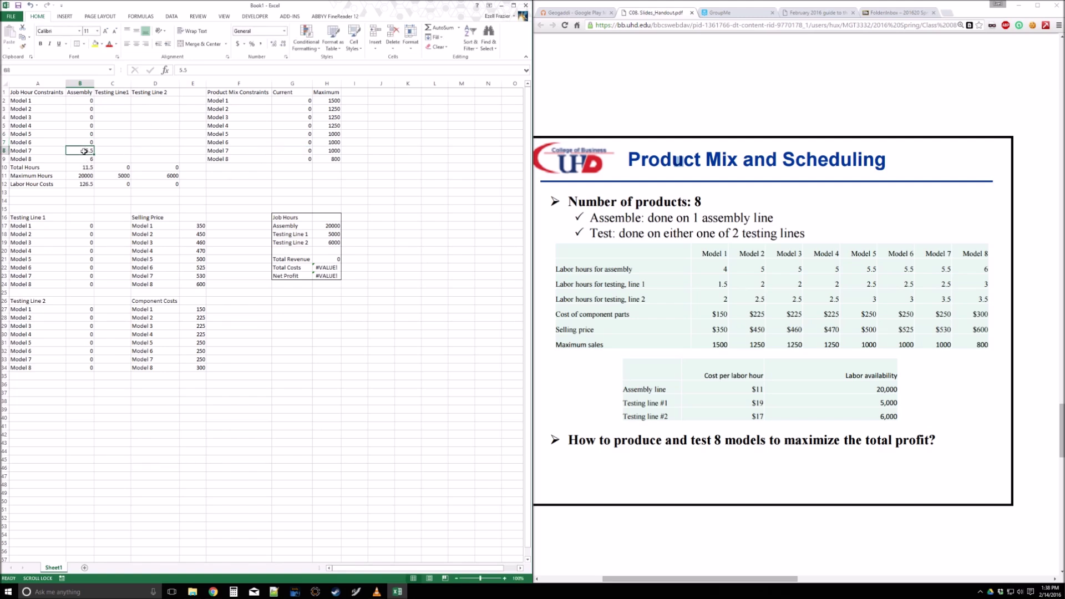
# Turn Model 7's assembly hours in B8 into the formula =5.5*G8
pyautogui.press('F2')
pyautogui.press('Home')
pyautogui.write('=')
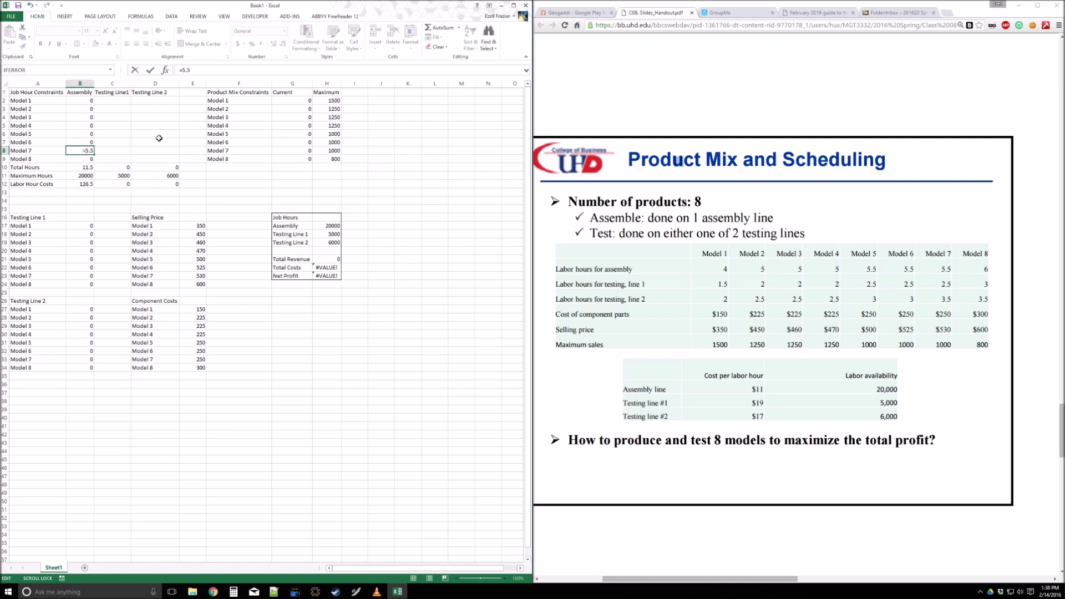
pyautogui.write('*')
pyautogui.click(302, 150)
pyautogui.press('Return')
# Turn Model 8's assembly hours in B9 into the formula =6*G9
pyautogui.write('=')
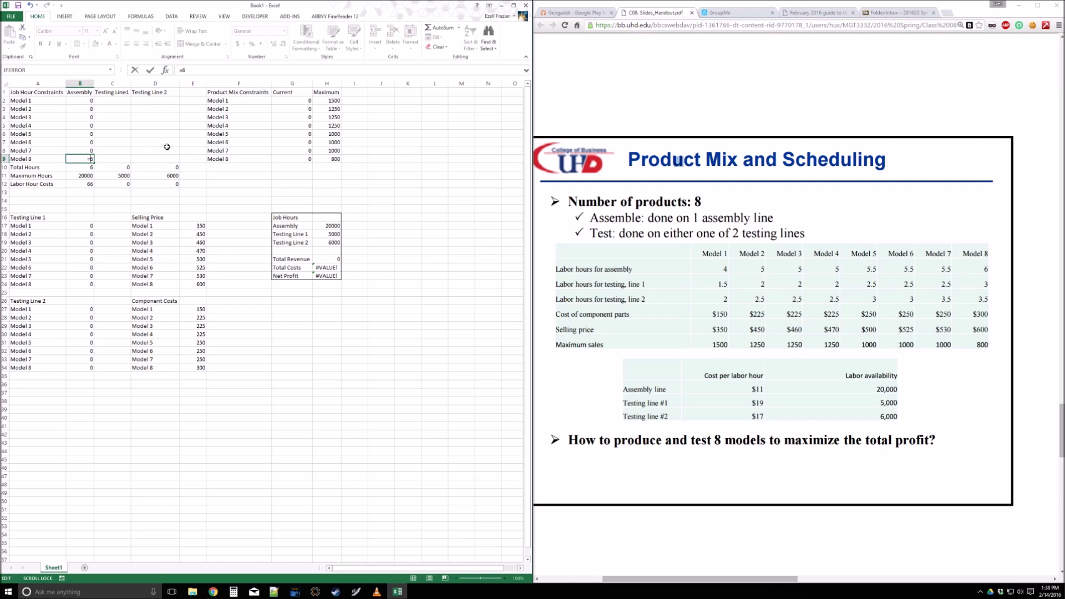
pyautogui.write('*')
pyautogui.click(293, 158)
pyautogui.press('Return')
# Enter Model 1's Testing Line 1 hours in C2 as 1.5 times its quantity in B17 and fill the formula down to C9
pyautogui.click(117, 124)
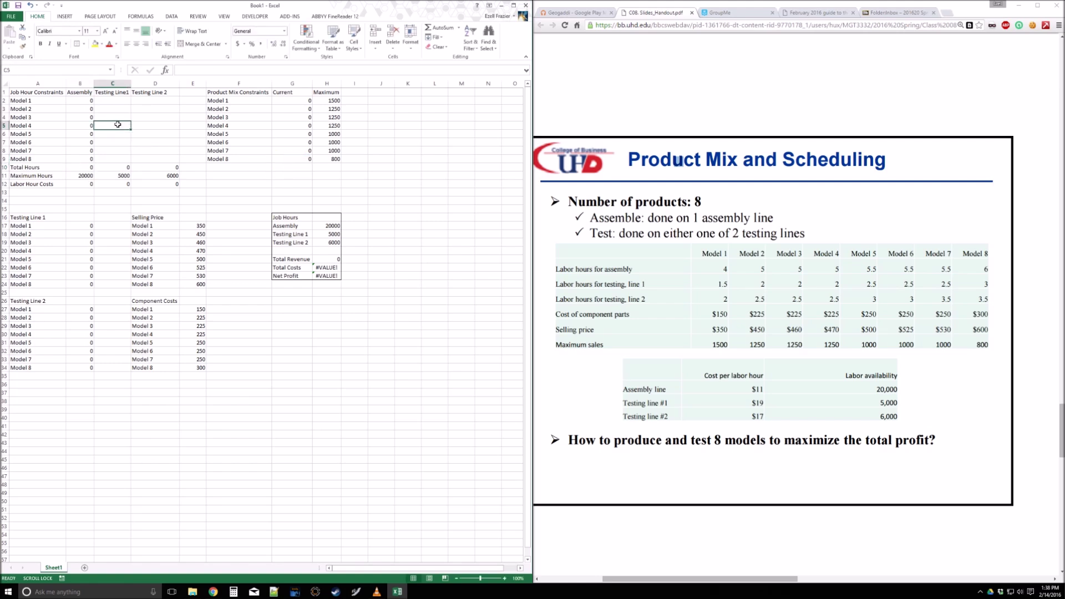
pyautogui.press('Up')
pyautogui.press('Up')
pyautogui.press('Up')
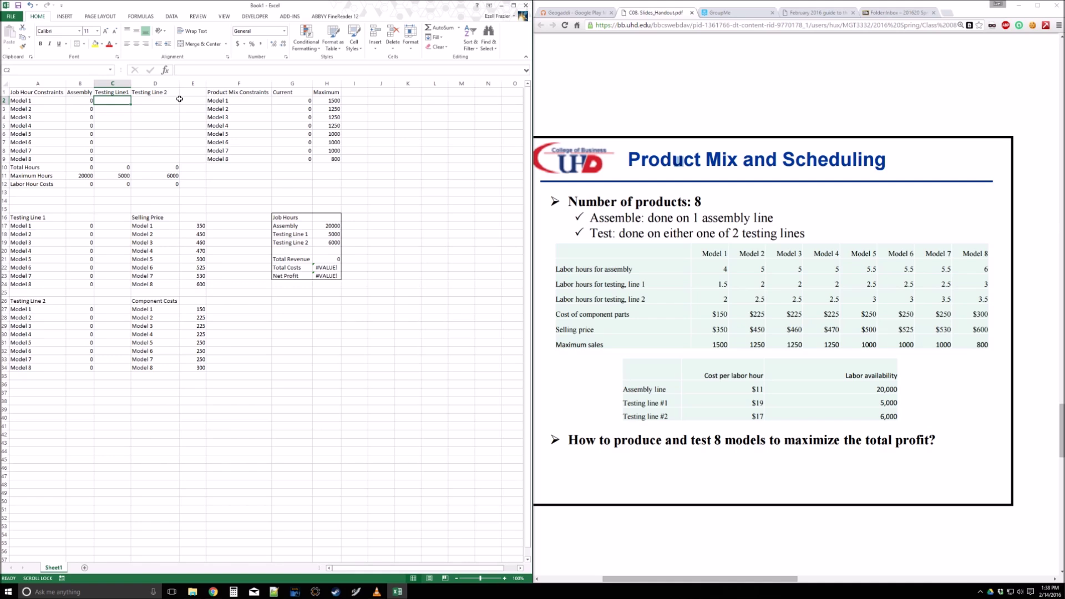
pyautogui.write('0')
pyautogui.press('Return')
pyautogui.click(121, 101)
pyautogui.moveTo(131, 104); pyautogui.dragTo(131, 162)
# Adjust the filled Testing Line 1 formulas to each model's hours per unit from the slide, using =2.5*B21 for Model 5 in C6
pyautogui.click(112, 109)
pyautogui.doubleClick(109, 101)
pyautogui.press('Escape')
pyautogui.press('Down')
pyautogui.press('Down')
pyautogui.press('Down')
pyautogui.press('Down')
pyautogui.click(205, 68)
pyautogui.press('Return')
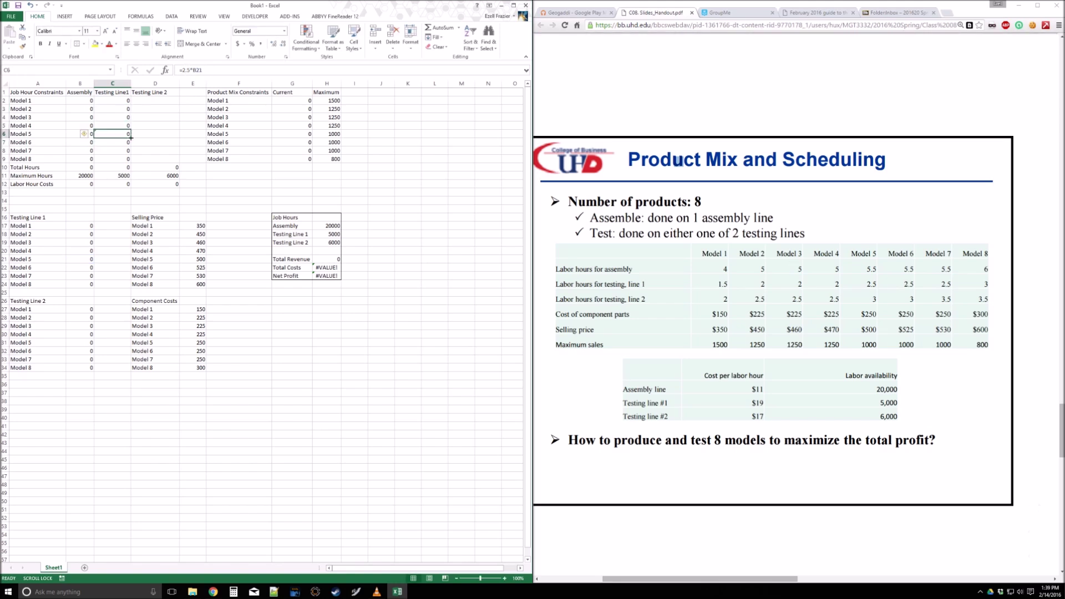
# Enter =2*B27 in D2 for Model 1's Testing Line 2 hours and fill it down to D9
pyautogui.click(149, 109)
pyautogui.click(148, 100)
pyautogui.write('=2*B27')
pyautogui.press('Return')
pyautogui.click(149, 100)
pyautogui.moveTo(179, 104); pyautogui.dragTo(179, 162)
# Adjust the filled Testing Line 2 formulas to each model's hours per unit from the slide, using =3*B31 for Model 5 in D6
pyautogui.click(149, 108)
pyautogui.click(213, 69)
pyautogui.press('Return')
pyautogui.press('Down')
pyautogui.press('Down')
pyautogui.click(186, 70)
pyautogui.press('Return')
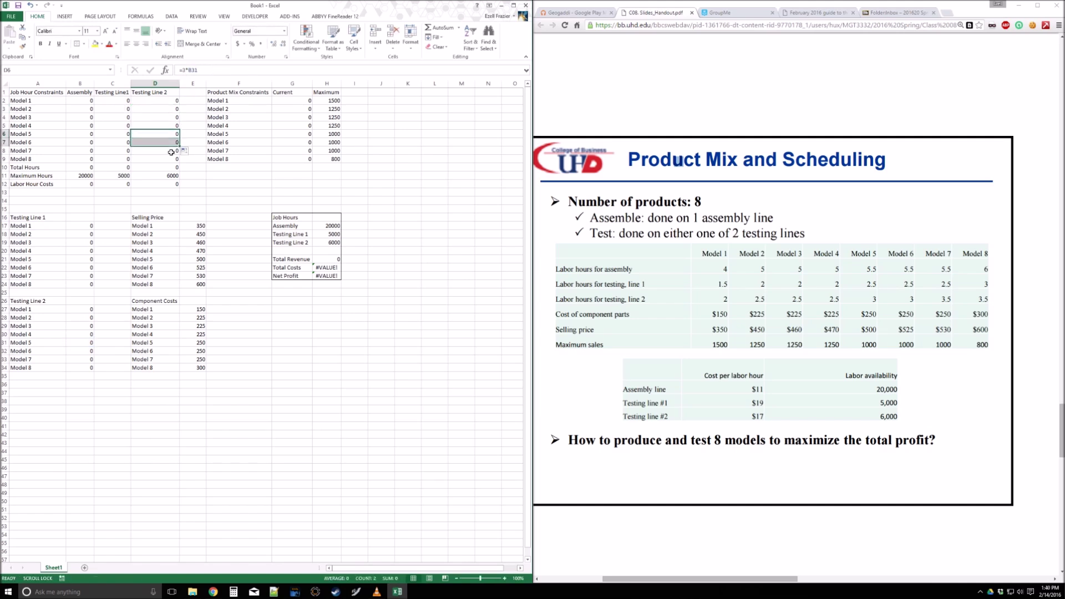
pyautogui.click(167, 157)
# Enter trial quantities 1, 2, 4 and 3 in B17:B20 for Testing Line 1, and 1, 2 and 4 in B27, B28 and B30 for Testing Line 2
pyautogui.click(89, 226)
pyautogui.write('1')
pyautogui.press('Return')
pyautogui.write('2')
pyautogui.press('Return')
pyautogui.press('Return')
pyautogui.write('3')
pyautogui.press('Return')
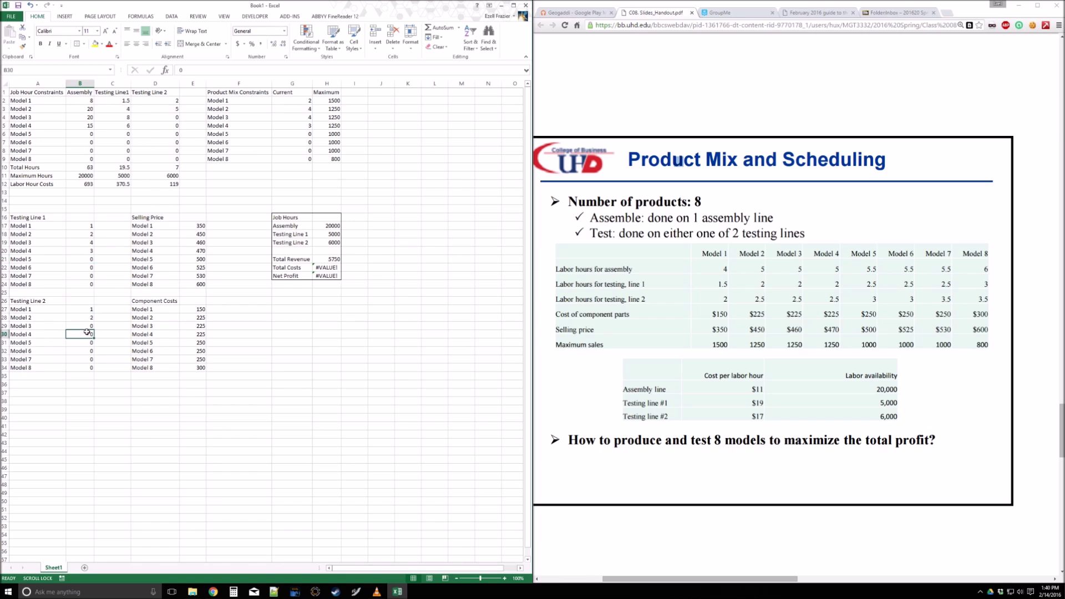
pyautogui.write('4')
pyautogui.press('Return')
# Replace the Total Costs formula in H22 with =SUMPRODUCT(G2:G9,E27:E34)
pyautogui.doubleClick(334, 269)
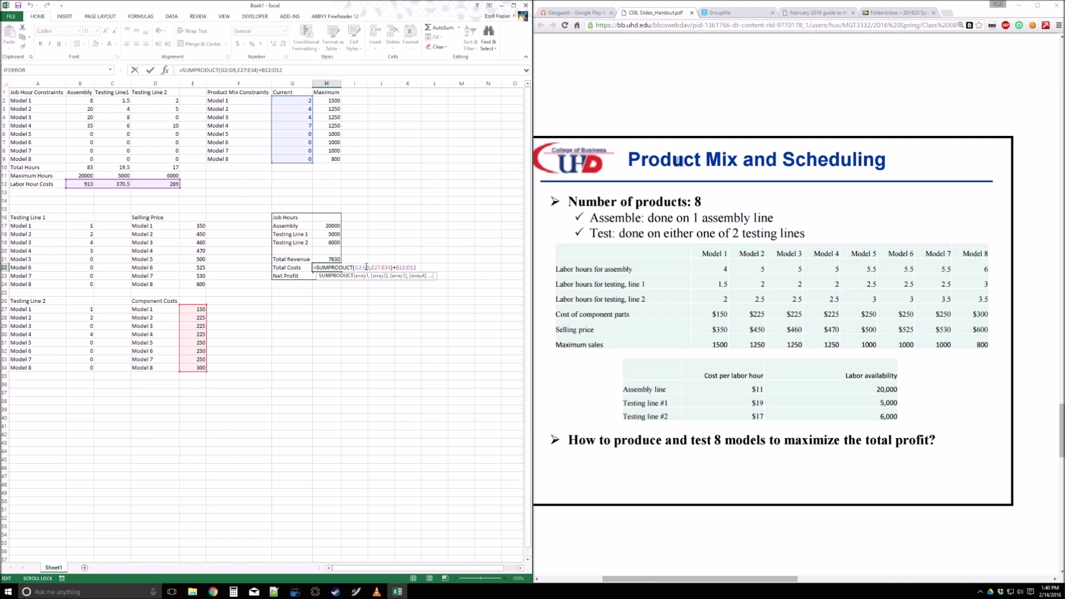
pyautogui.press('BackSpace')
pyautogui.press('BackSpace')
pyautogui.press('BackSpace')
pyautogui.press('BackSpace')
pyautogui.press('BackSpace')
pyautogui.press('BackSpace')
pyautogui.press('BackSpace')
pyautogui.press('BackSpace')
pyautogui.press('BackSpace')
pyautogui.press('BackSpace')
pyautogui.press('BackSpace')
pyautogui.press('BackSpace')
pyautogui.press('BackSpace')
pyautogui.press('BackSpace')
pyautogui.press('BackSpace')
pyautogui.press('BackSpace')
pyautogui.press('BackSpace')
pyautogui.press('BackSpace')
pyautogui.press('BackSpace')
pyautogui.press('BackSpace')
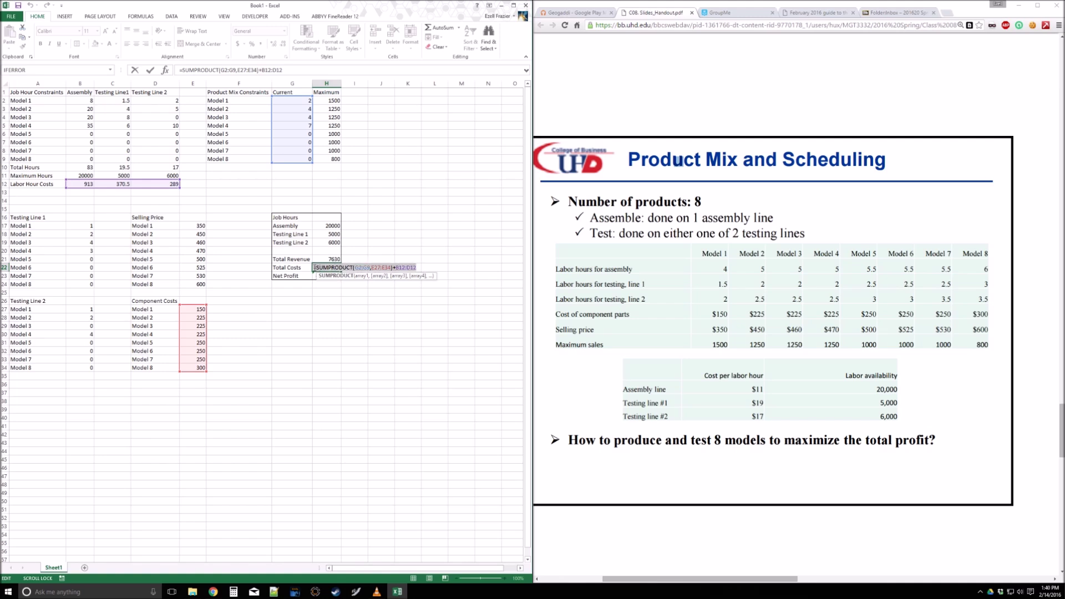
pyautogui.write('=')
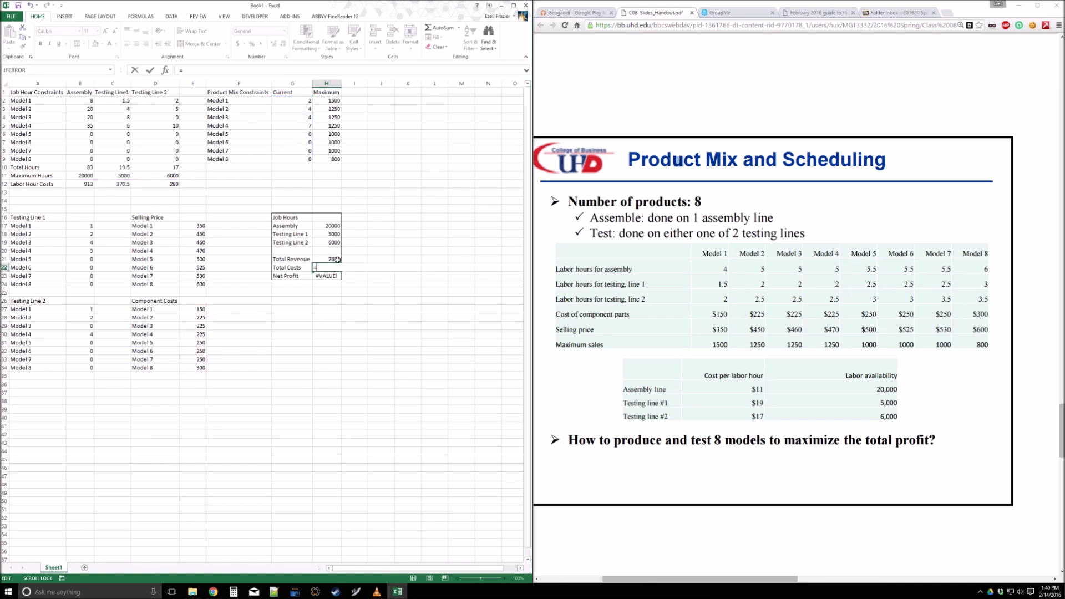
pyautogui.write('sumproduct')
pyautogui.press('Tab')
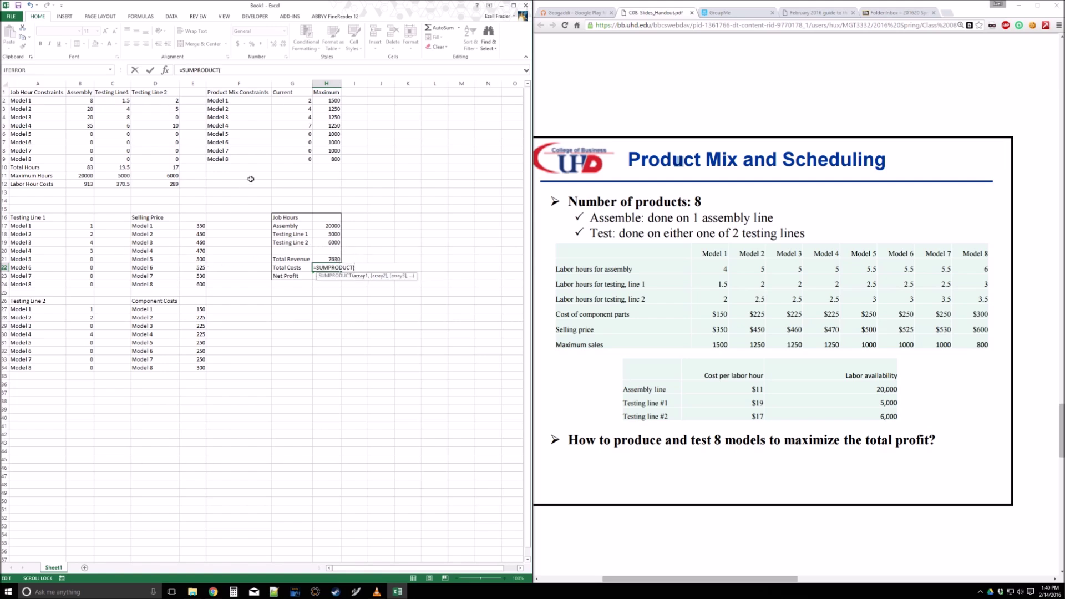
pyautogui.moveTo(295, 100); pyautogui.dragTo(323, 163)
pyautogui.write(',')
pyautogui.moveTo(195, 312); pyautogui.dragTo(200, 368)
pyautogui.press('Return')
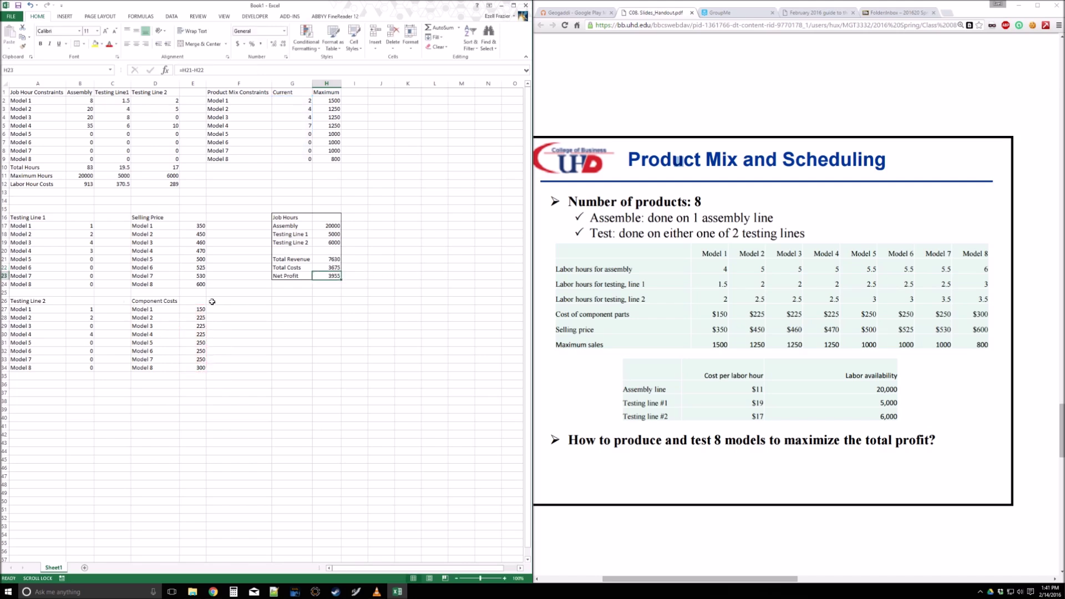
# Append +SUM(B12:D12) to the Total Costs formula in H22 and review the completed formula
pyautogui.doubleClick(327, 267)
pyautogui.click(408, 267)
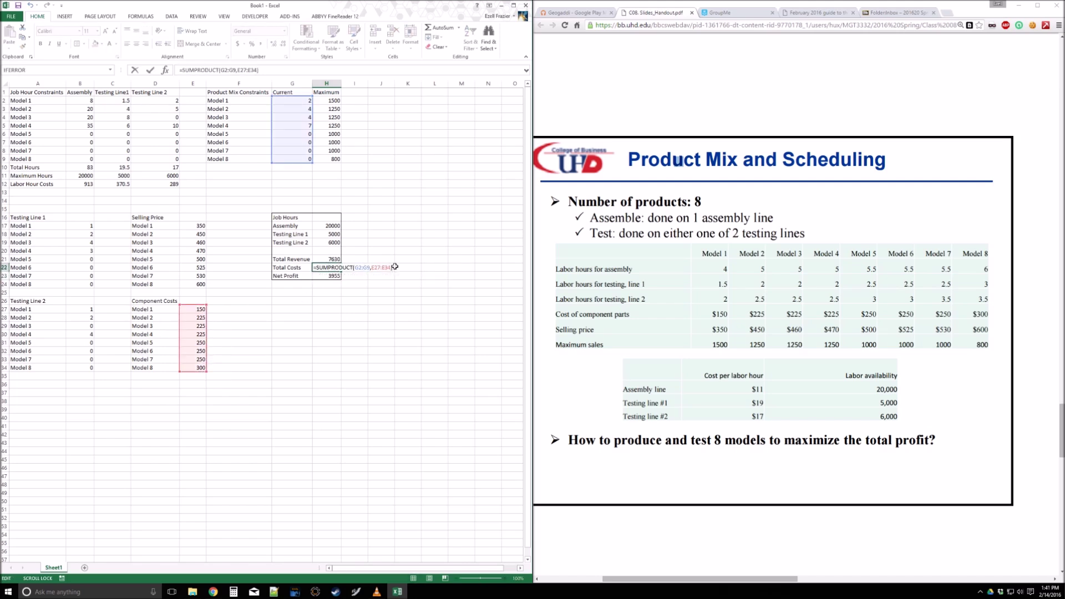
pyautogui.doubleClick(331, 268)
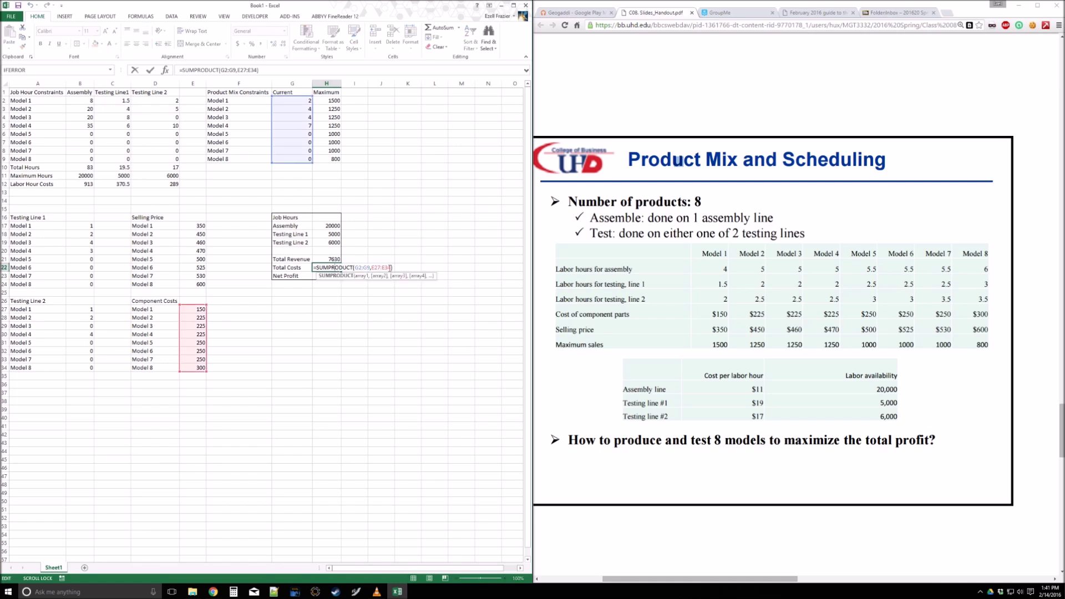
pyautogui.click(393, 267)
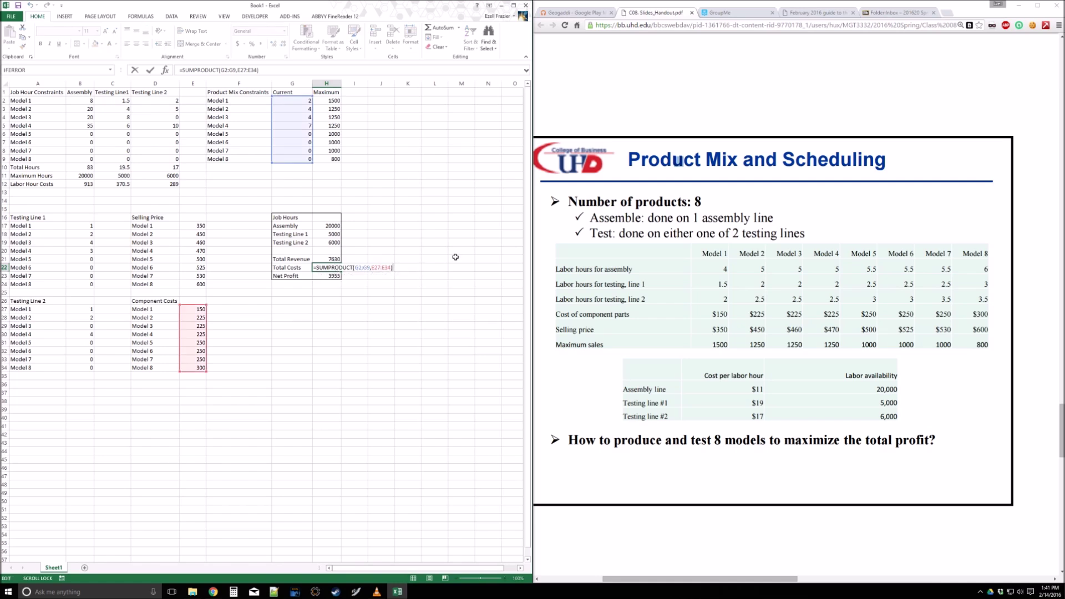
pyautogui.write('+SUM(')
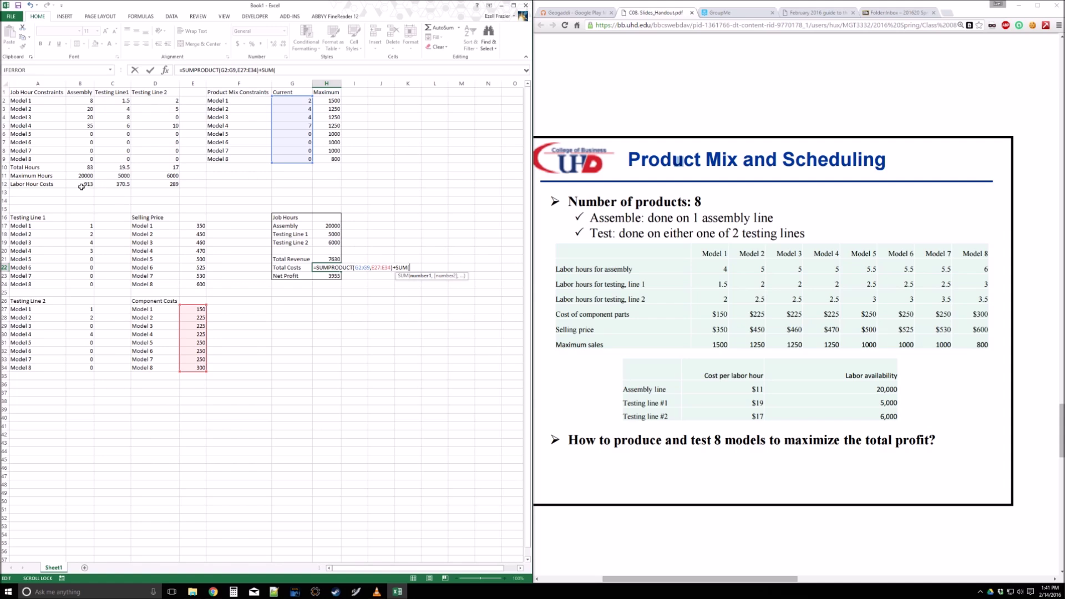
pyautogui.moveTo(82, 184); pyautogui.dragTo(166, 184)
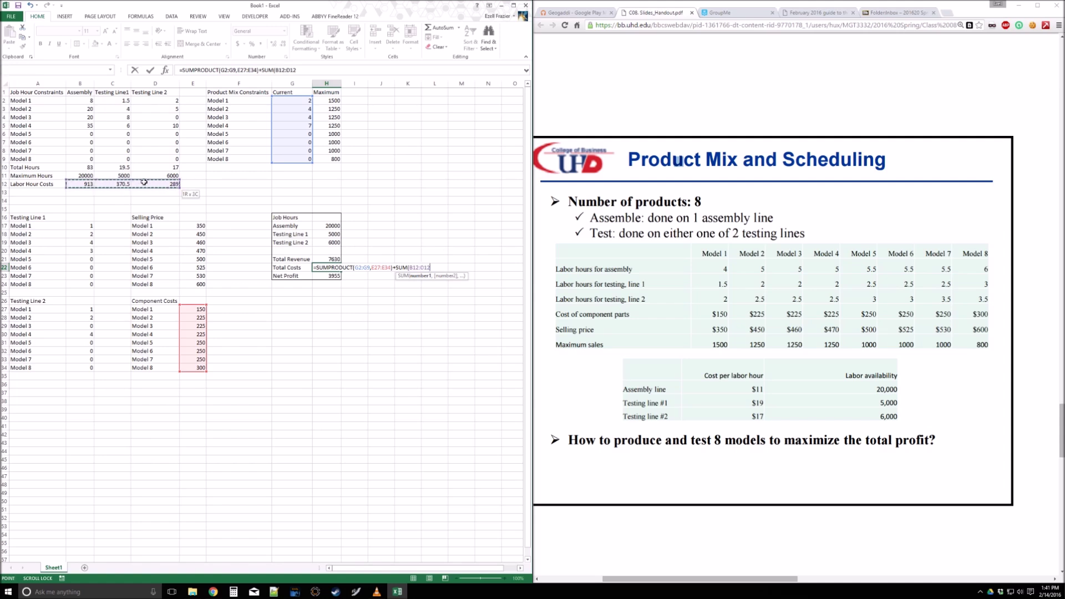
pyautogui.write(')')
pyautogui.press('Return')
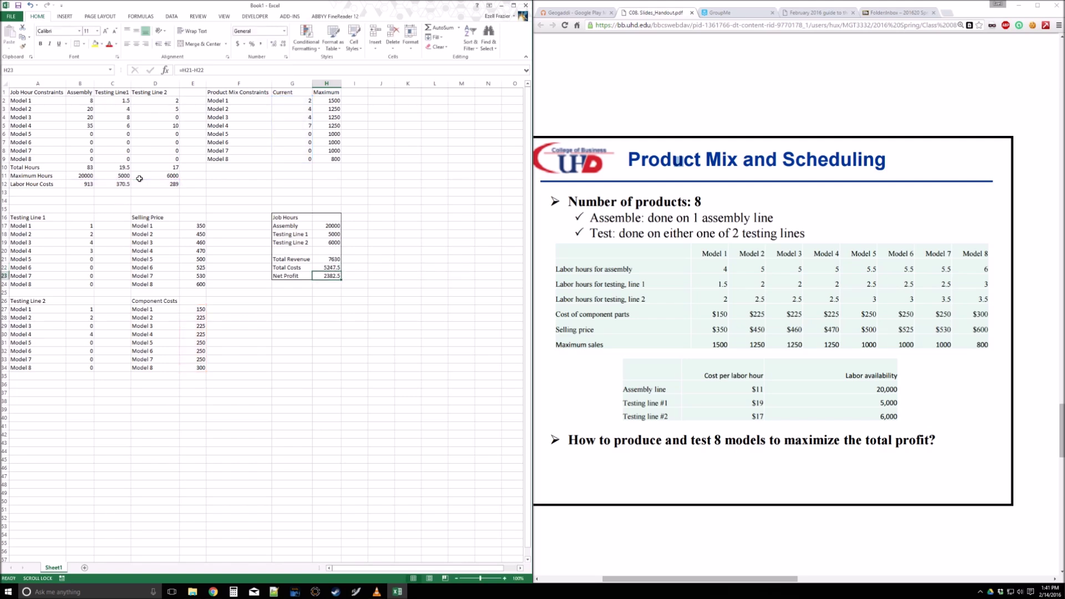
pyautogui.doubleClick(331, 268)
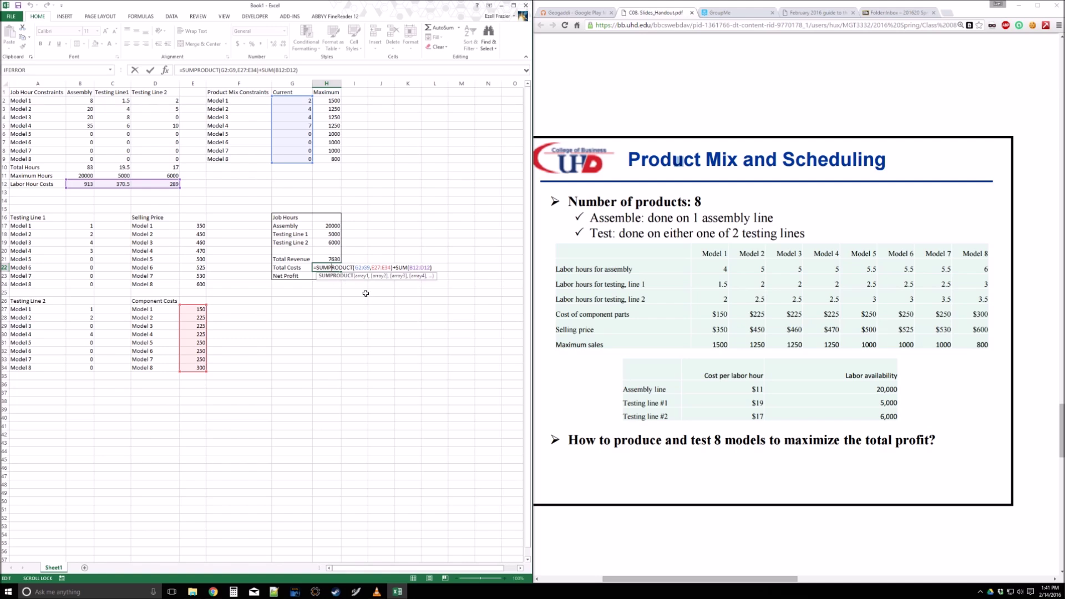
pyautogui.press('Escape')
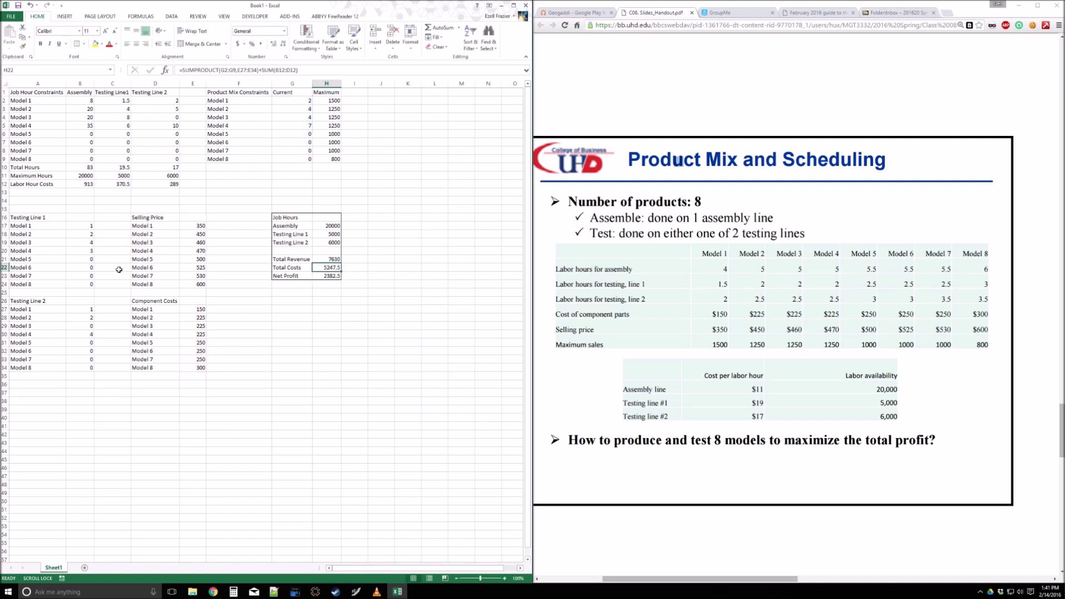
pyautogui.click(292, 317)
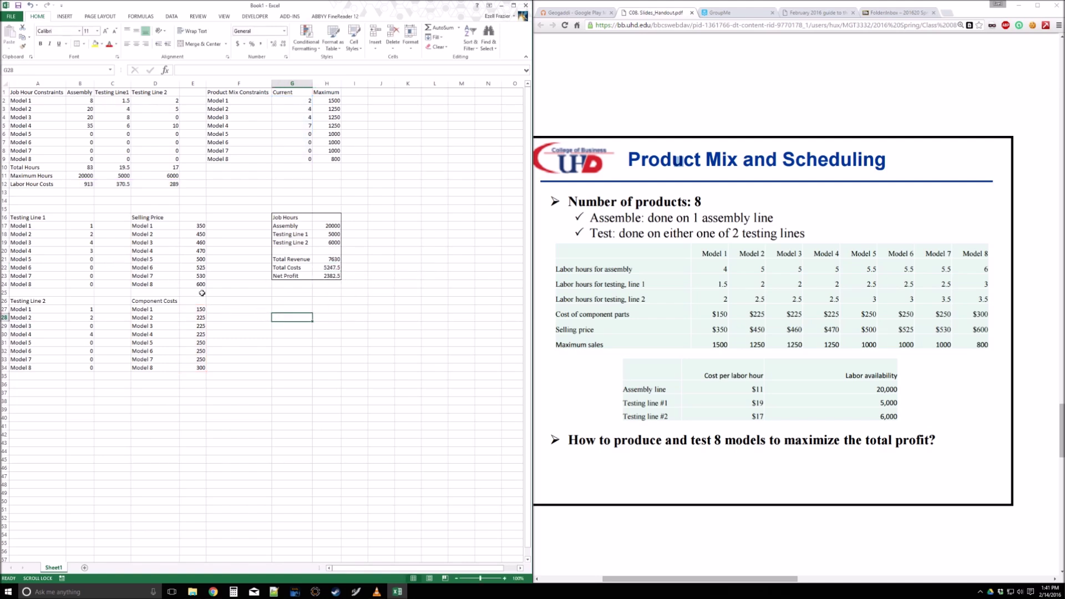
# Name the Testing Line 1 quantities B17:B24 TestingLine1 and the Testing Line 2 quantities B27:B34 Testing_Line2
pyautogui.moveTo(90, 222); pyautogui.dragTo(88, 367)
pyautogui.click(47, 70)
pyautogui.write('TestingLine1')
pyautogui.press('Return')
pyautogui.click(48, 70)
pyautogui.write('Testing_Line2')
pyautogui.press('Return')
# Name the current product mix range G2:G9 Product_Mix
pyautogui.moveTo(291, 100); pyautogui.dragTo(291, 159)
pyautogui.click(47, 69)
pyautogui.write('Product_Mix')
pyautogui.press('Return')
# Name the maximum hours range B11:D11 Maximum_Hours
pyautogui.moveTo(83, 175); pyautogui.dragTo(169, 175)
pyautogui.click(57, 70)
pyautogui.write('Maxim')
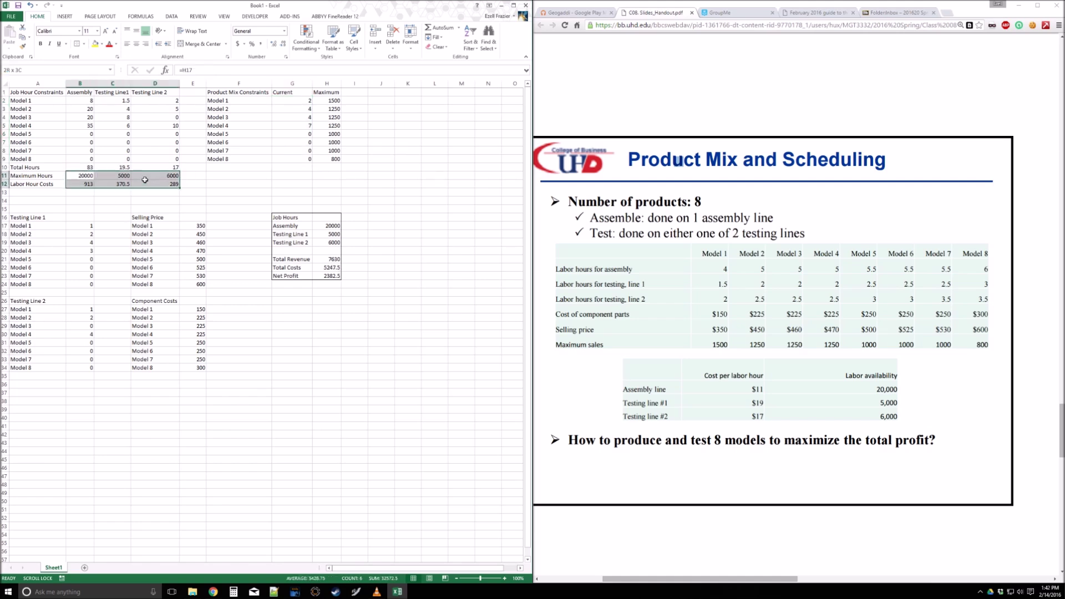
pyautogui.write('um_Hours')
pyautogui.press('Return')
# Name the maximum sales range H2:H9 Maximum_Sales_Allowable
pyautogui.moveTo(333, 100); pyautogui.dragTo(333, 159)
pyautogui.click(47, 70)
pyautogui.write('Maximum_Sales_Allowable')
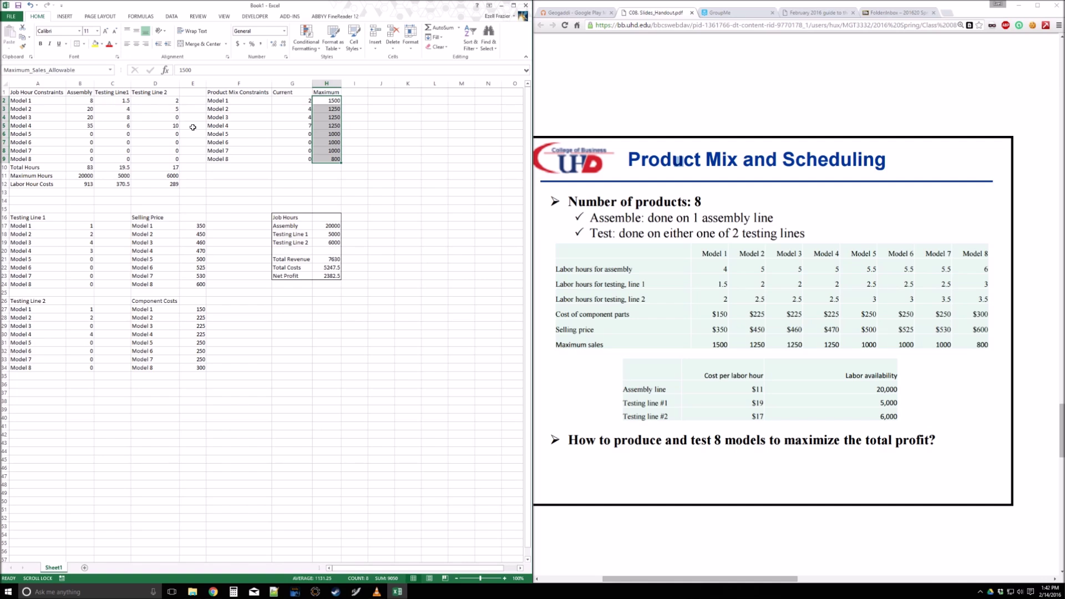
pyautogui.press('Return')
# Name the summary cells Total_Revenue for H21, Total_Costs for H22 and Net_Profit for H23
pyautogui.click(333, 259)
pyautogui.click(85, 69)
pyautogui.write('Total_Revenue')
pyautogui.press('Return')
pyautogui.click(332, 267)
pyautogui.click(56, 70)
pyautogui.write('Total_Costs')
pyautogui.click(332, 275)
pyautogui.click(55, 70)
pyautogui.write('Net_P')
# Open Solver with H23 as the objective to maximize and set the changing variable cells to B17:B24 and B27:B34
pyautogui.click(172, 16)
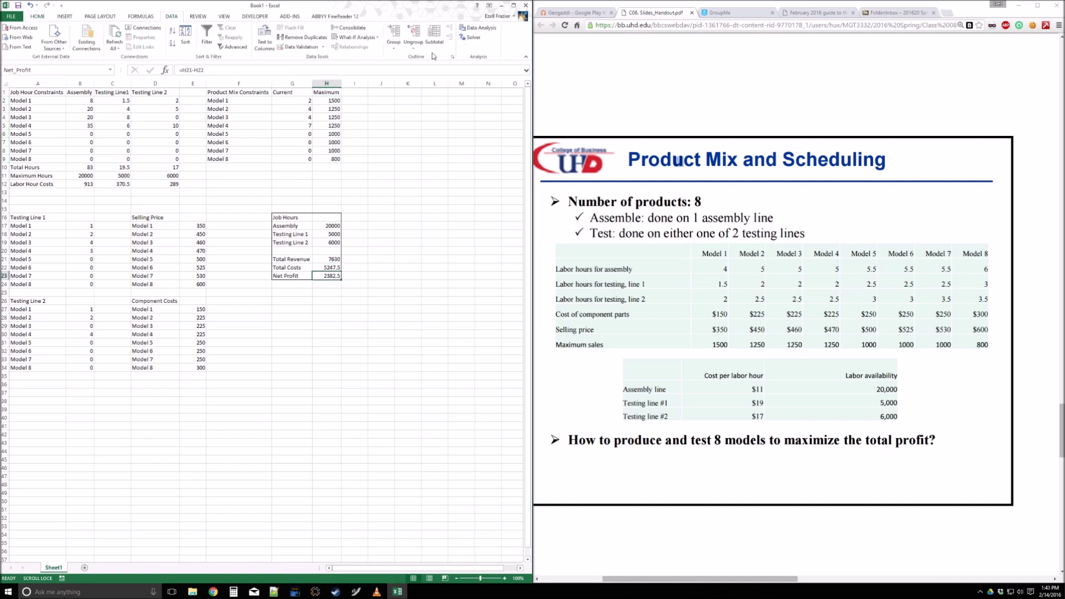
pyautogui.click(472, 37)
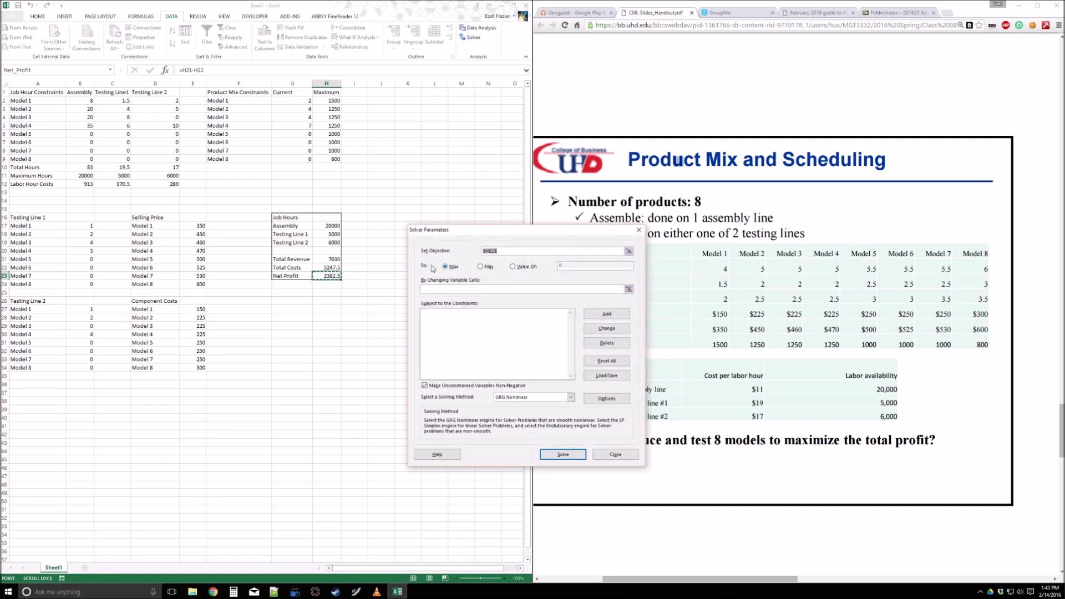
pyautogui.click(495, 288)
pyautogui.moveTo(83, 226); pyautogui.dragTo(82, 369)
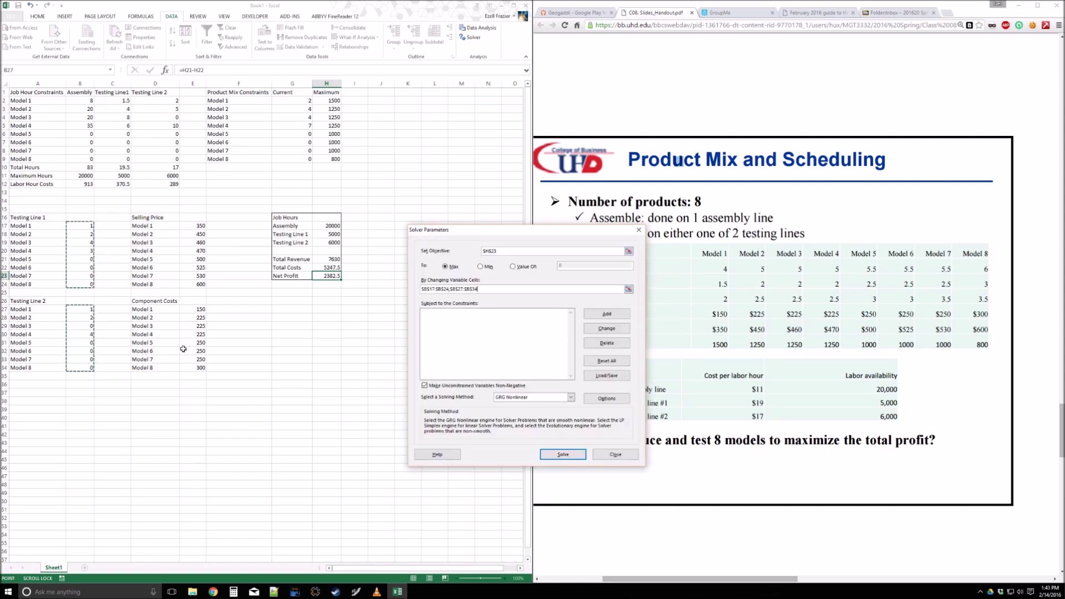
# Add a Solver constraint keeping the total hours B10:D10 less than or equal to the maximum hours B11:D11
pyautogui.click(607, 313)
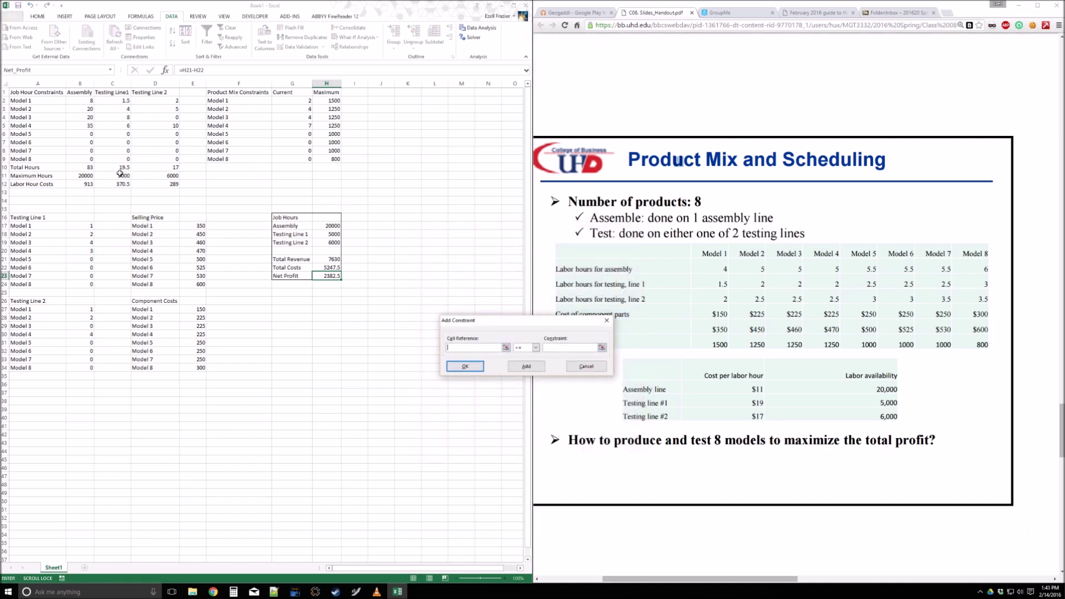
pyautogui.moveTo(83, 168); pyautogui.dragTo(161, 169)
pyautogui.click(552, 349)
pyautogui.moveTo(79, 176); pyautogui.dragTo(172, 176)
pyautogui.click(526, 366)
# Constrain the product mix G2:G9 to at most the maximum sales H2:H9, then solve with GRG Nonlinear and keep the solution
pyautogui.moveTo(300, 101); pyautogui.dragTo(298, 159)
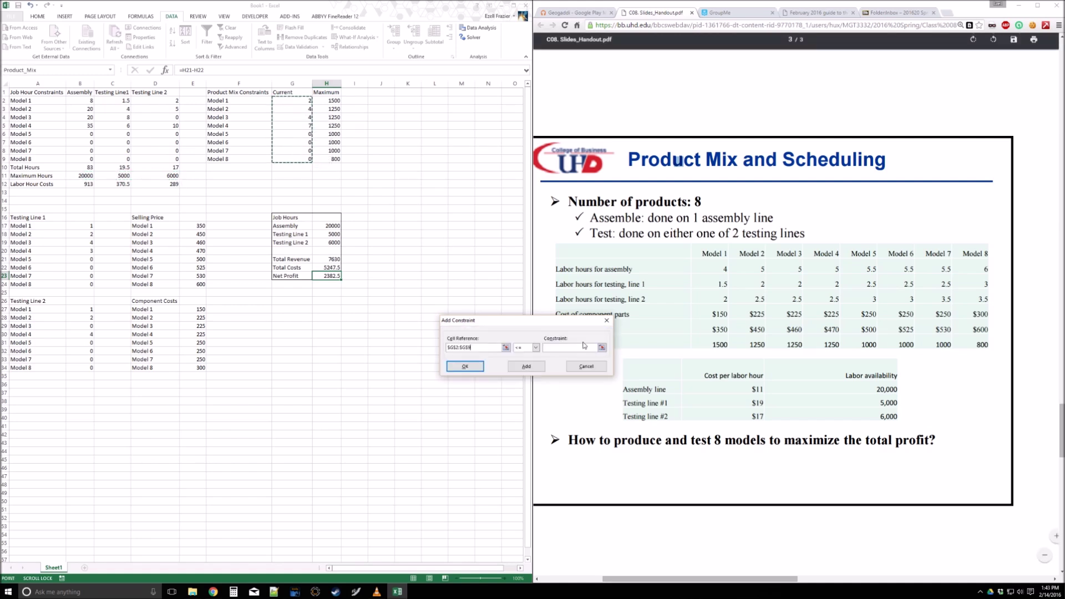
pyautogui.moveTo(330, 101); pyautogui.dragTo(333, 156)
pyautogui.click(466, 366)
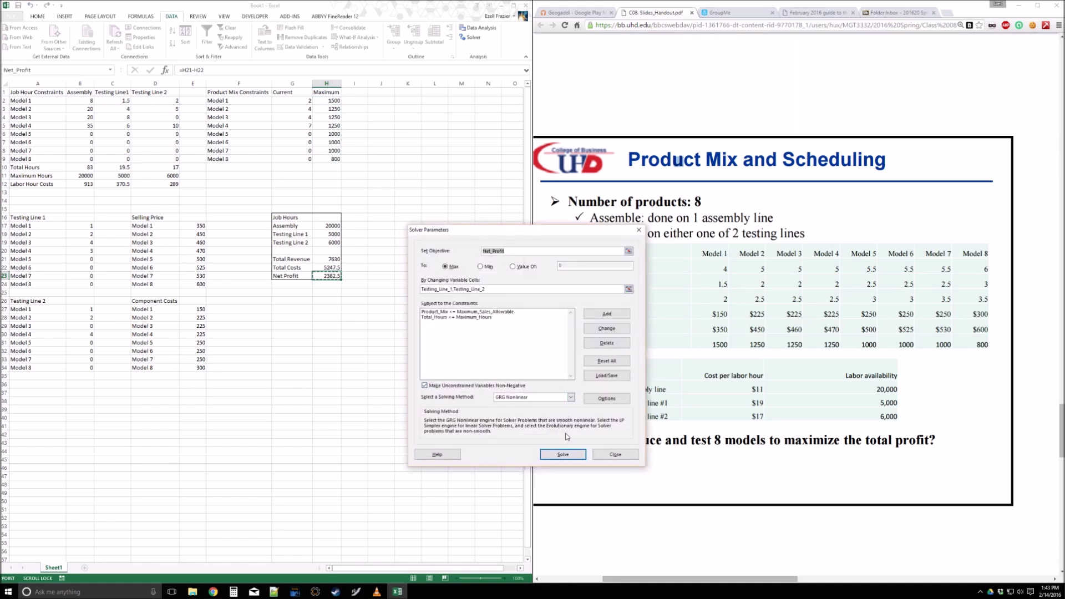
pyautogui.click(562, 454)
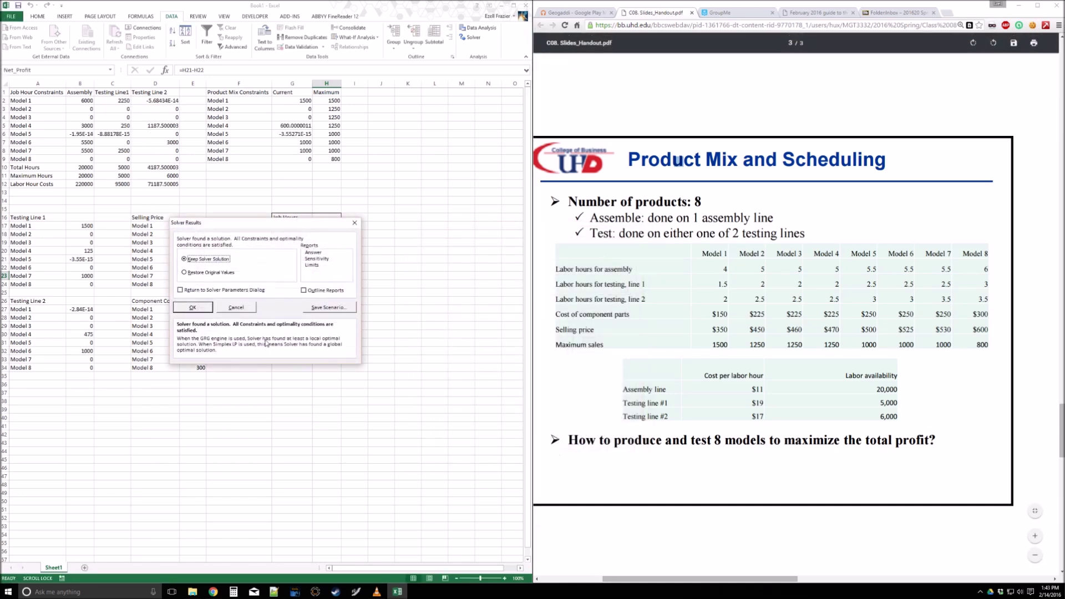
pyautogui.click(192, 308)
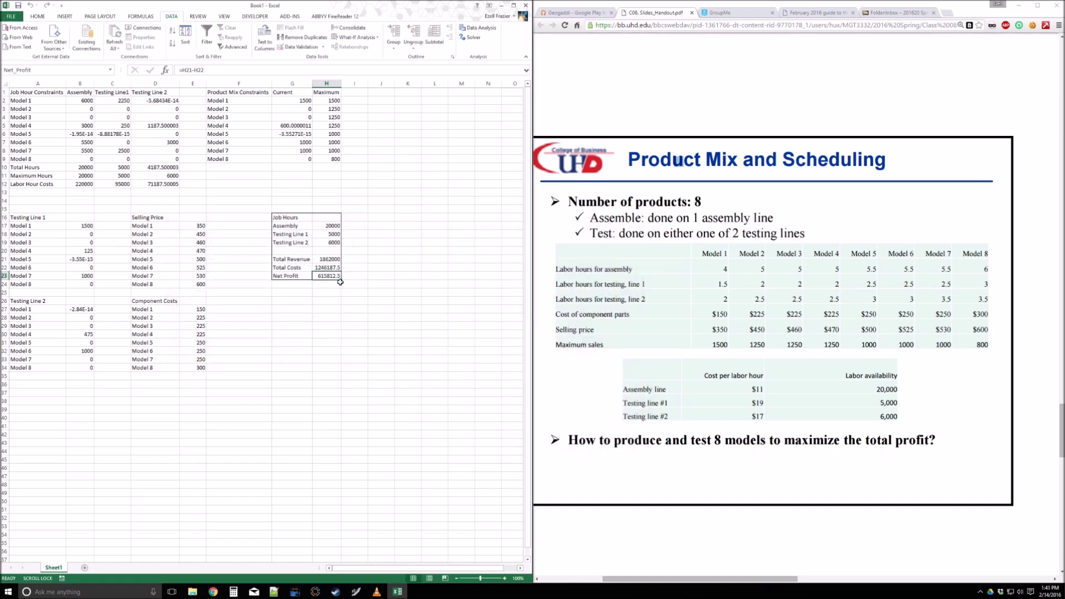
# Apply the dollar Accounting format to the revenue, costs and net profit values in H21:H23
pyautogui.moveTo(330, 259); pyautogui.dragTo(330, 275)
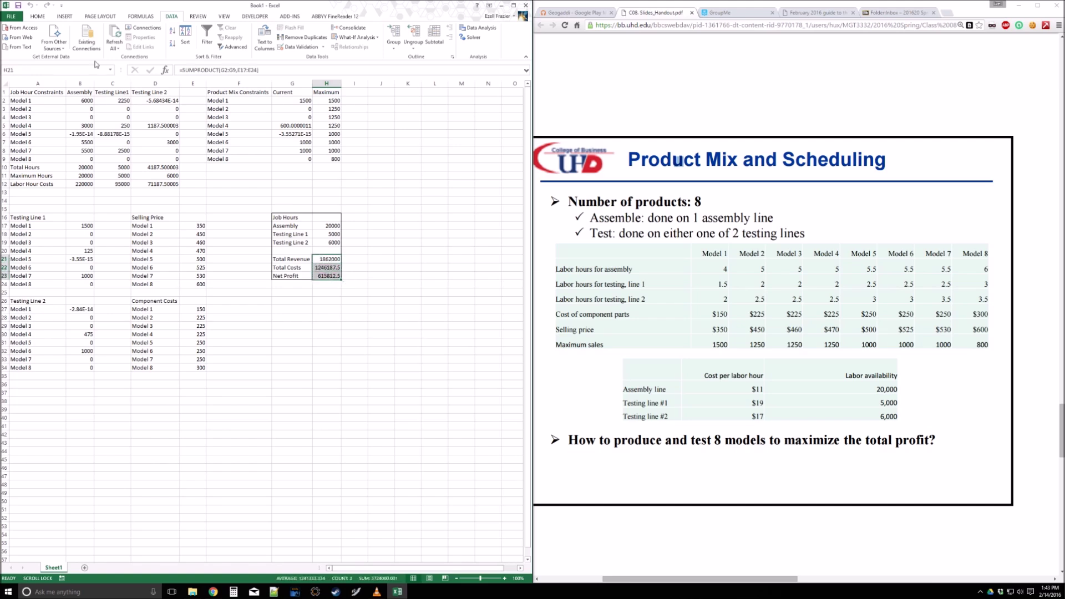
pyautogui.click(38, 16)
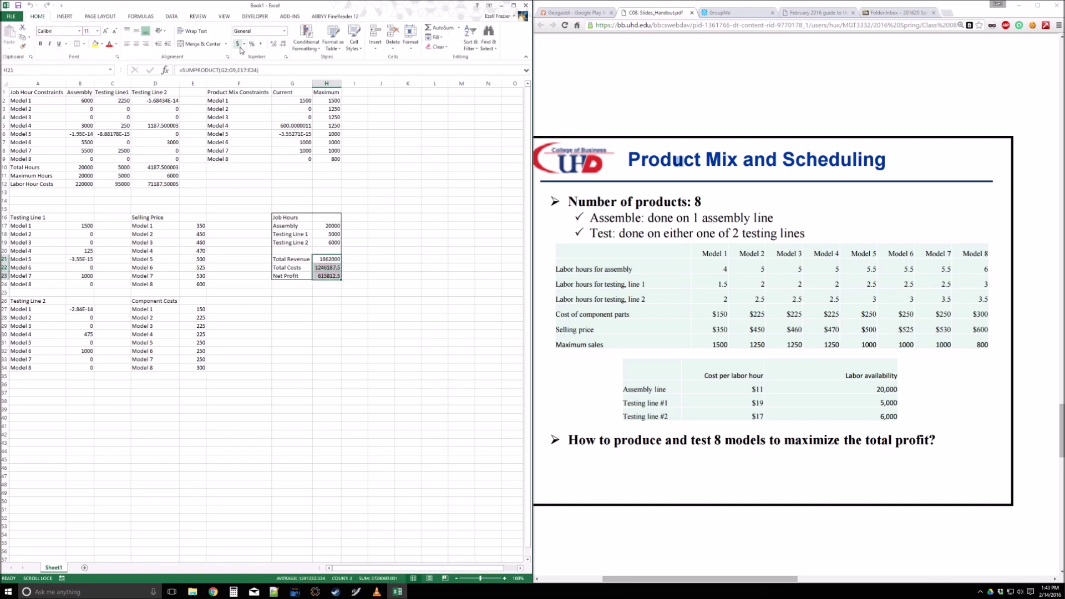
pyautogui.click(238, 44)
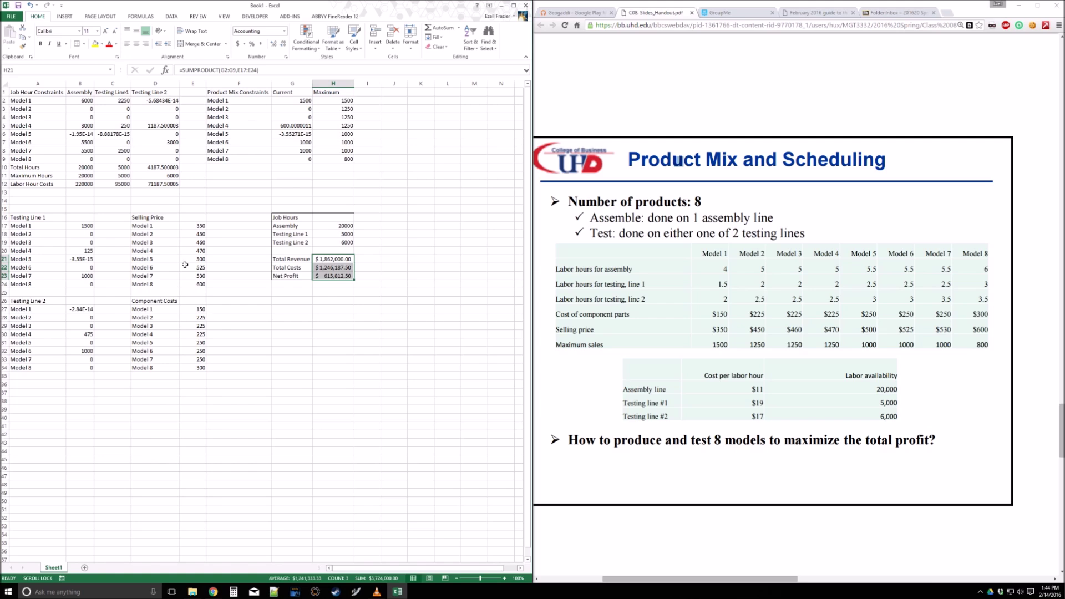
# Autofit column B and format the job hour constraint values in B2:D12 as Number
pyautogui.doubleClick(93, 82)
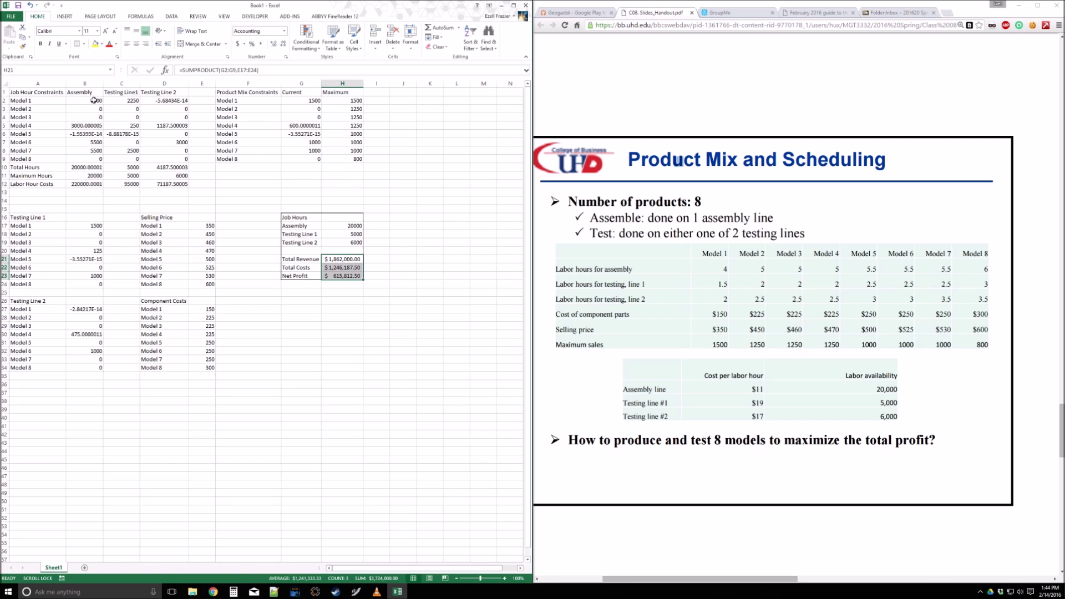
pyautogui.moveTo(92, 102); pyautogui.dragTo(167, 183)
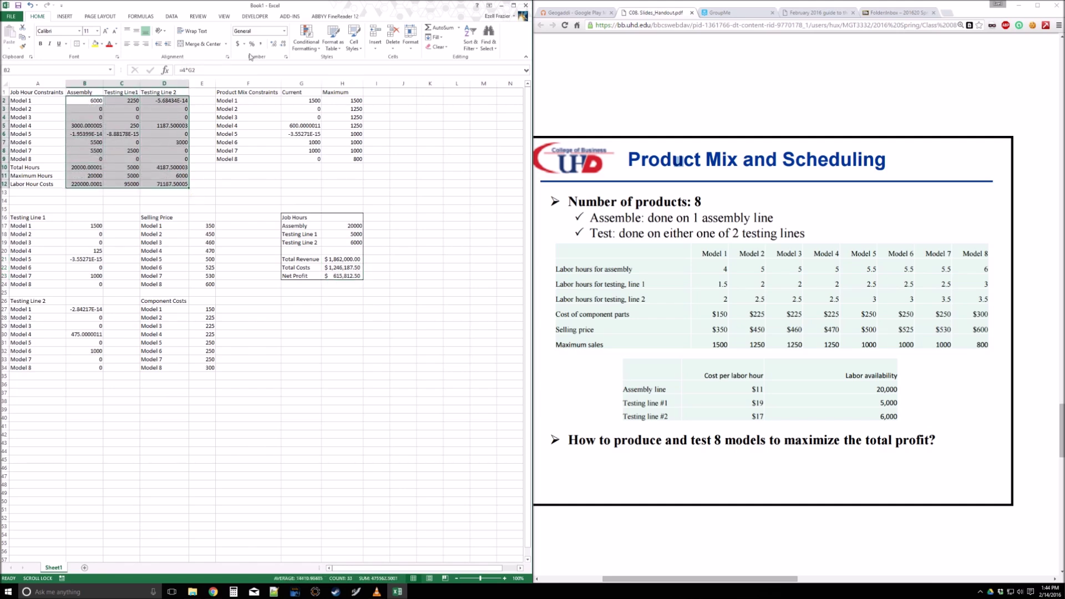
pyautogui.click(284, 31)
pyautogui.click(261, 65)
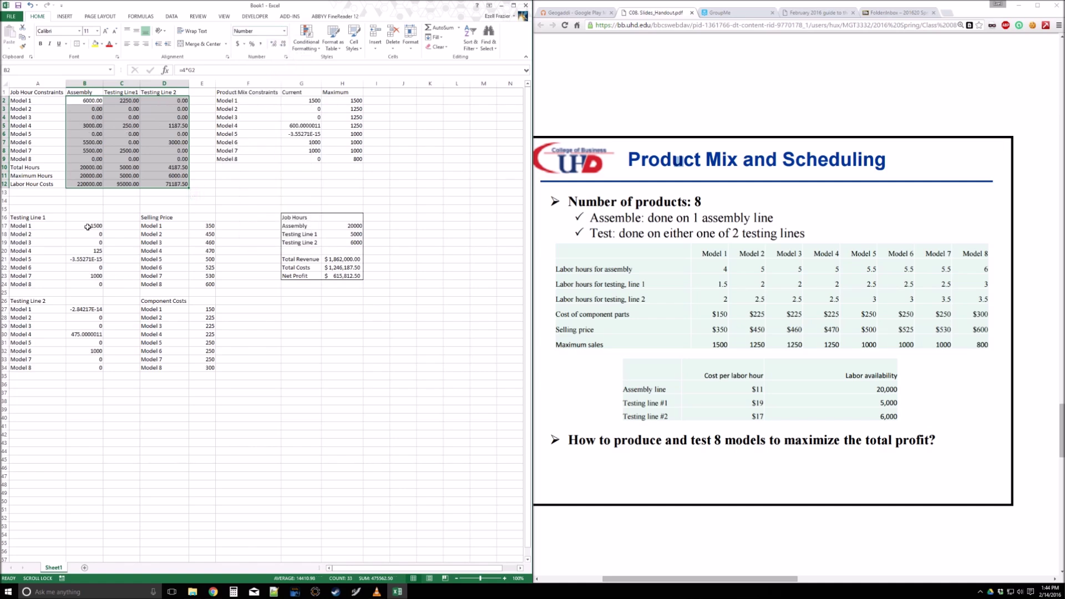
# Format the Testing Line 1 and Testing Line 2 quantities in B17:B34 as Number
pyautogui.moveTo(88, 229); pyautogui.dragTo(82, 367)
pyautogui.click(284, 31)
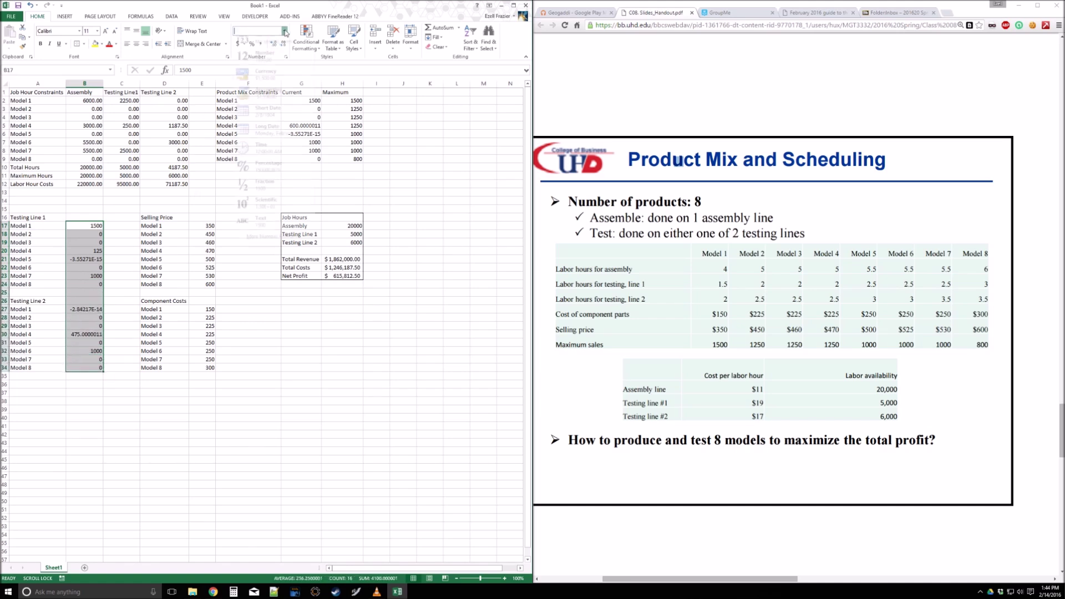
pyautogui.click(280, 70)
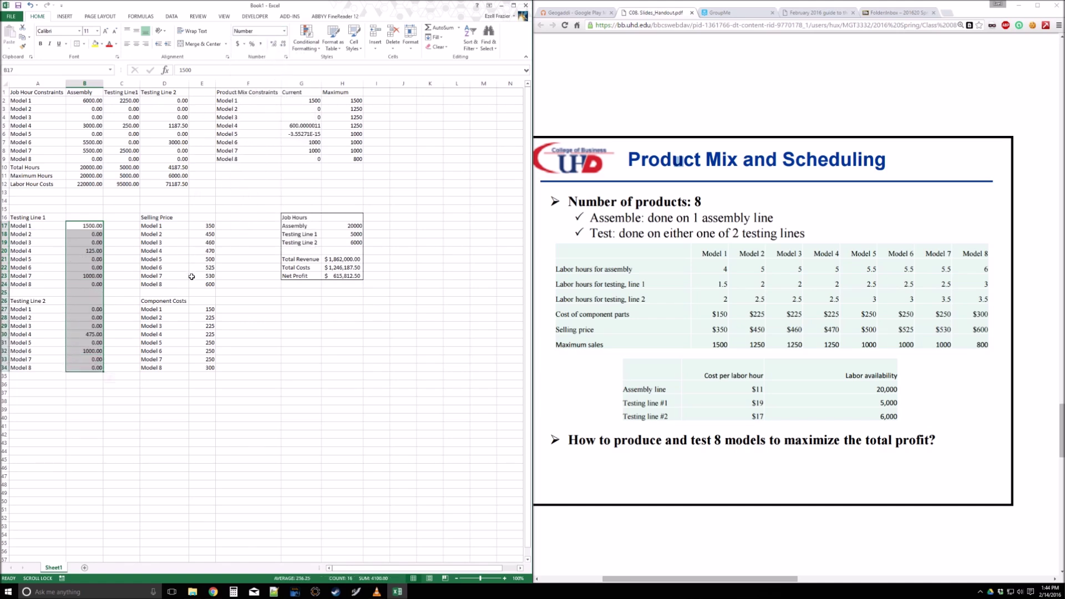
# Format the current product mix quantities in G2:G9 as Number
pyautogui.moveTo(309, 100); pyautogui.dragTo(313, 160)
pyautogui.click(284, 31)
pyautogui.click(280, 69)
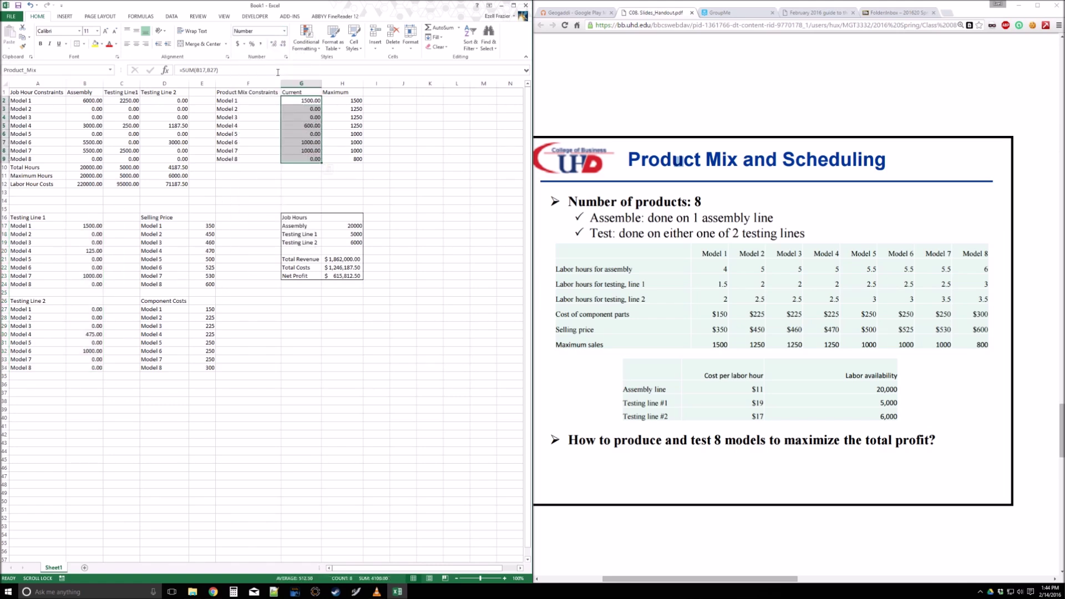
pyautogui.click(370, 212)
# Reopen Solver, change the solving method to Simplex LP and solve the model again
pyautogui.click(171, 16)
pyautogui.click(471, 37)
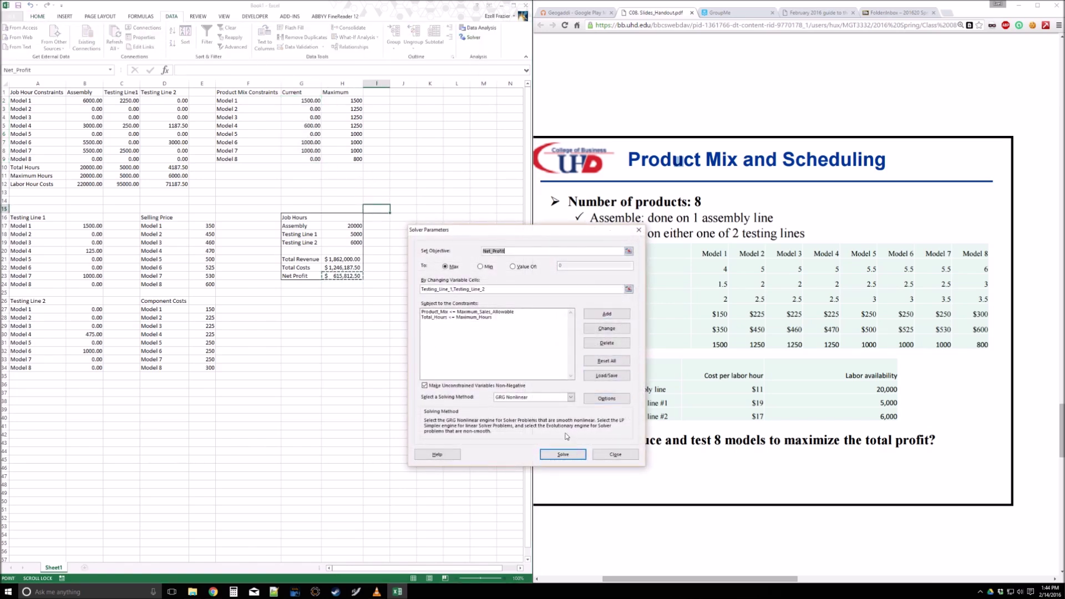
pyautogui.click(570, 397)
pyautogui.click(528, 411)
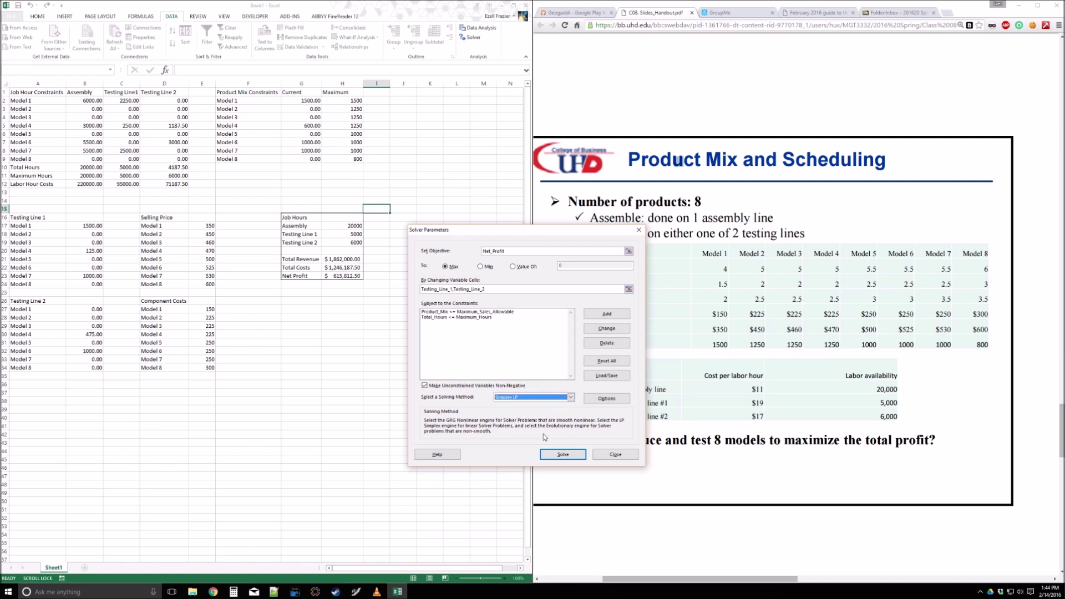
pyautogui.click(562, 454)
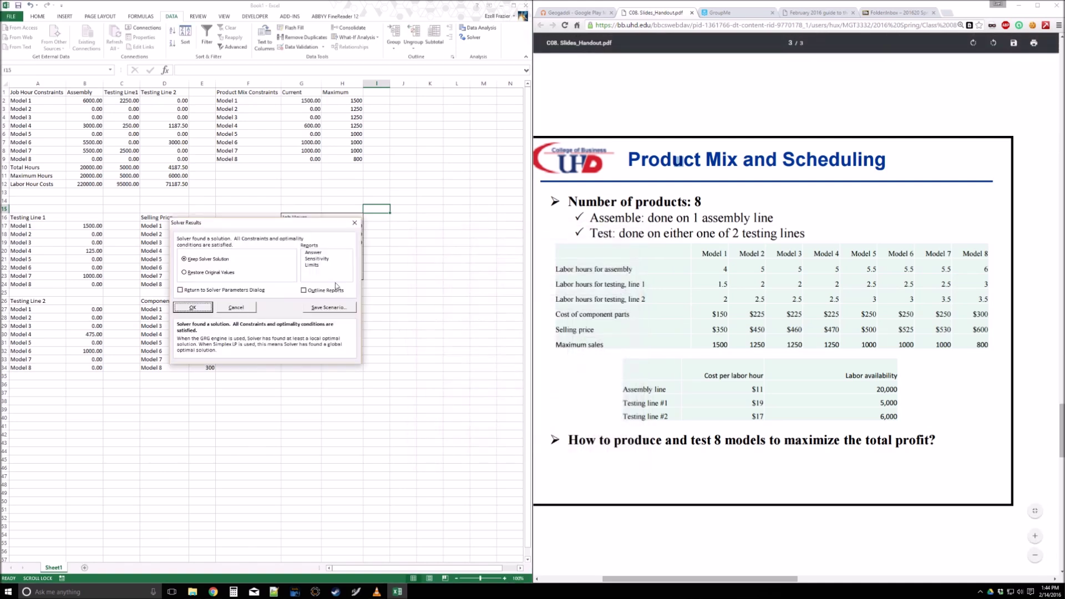
# Keep the Solver solution with a Sensitivity report and open the new report sheet
pyautogui.click(324, 260)
pyautogui.click(194, 308)
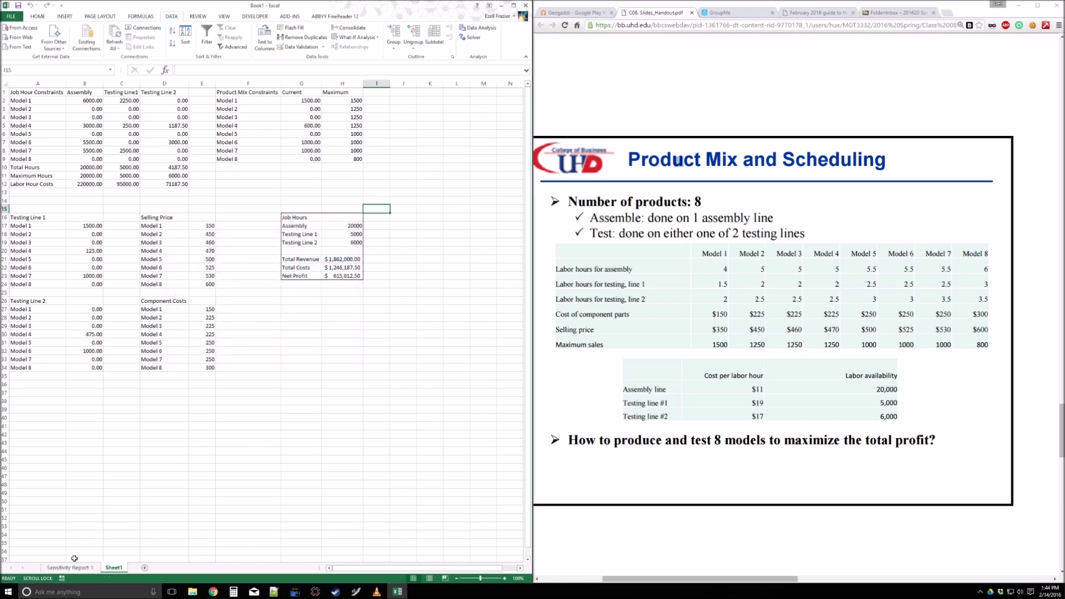
pyautogui.click(62, 567)
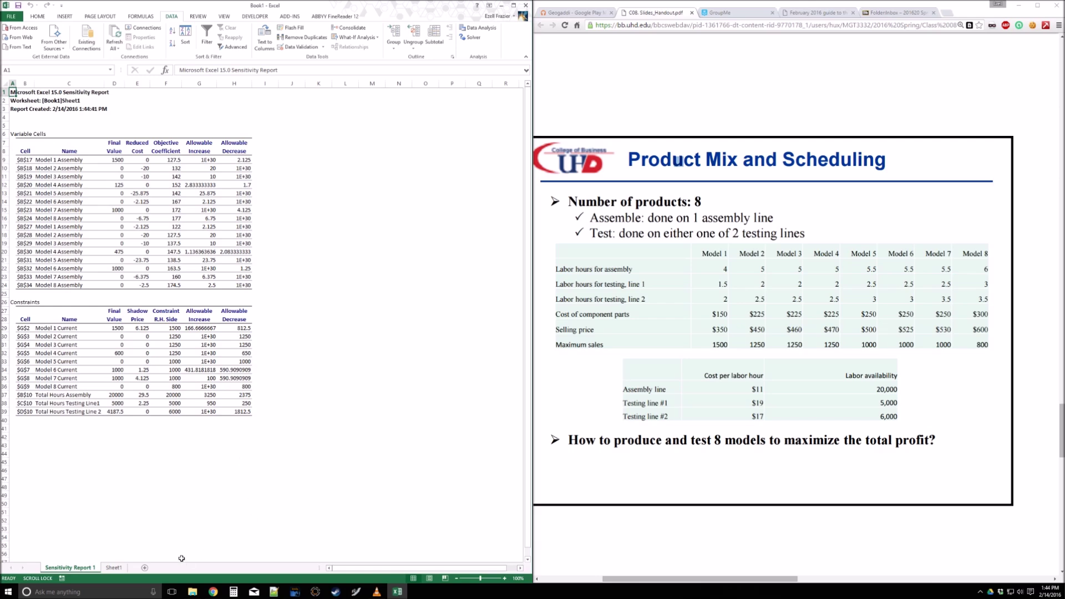
# Open the recent workbook "C08. Product Mix and Scheduling_Post" beside the model and compare its sensitivity report and Sheet1 with the Solver results
pyautogui.rightClick(396, 591)
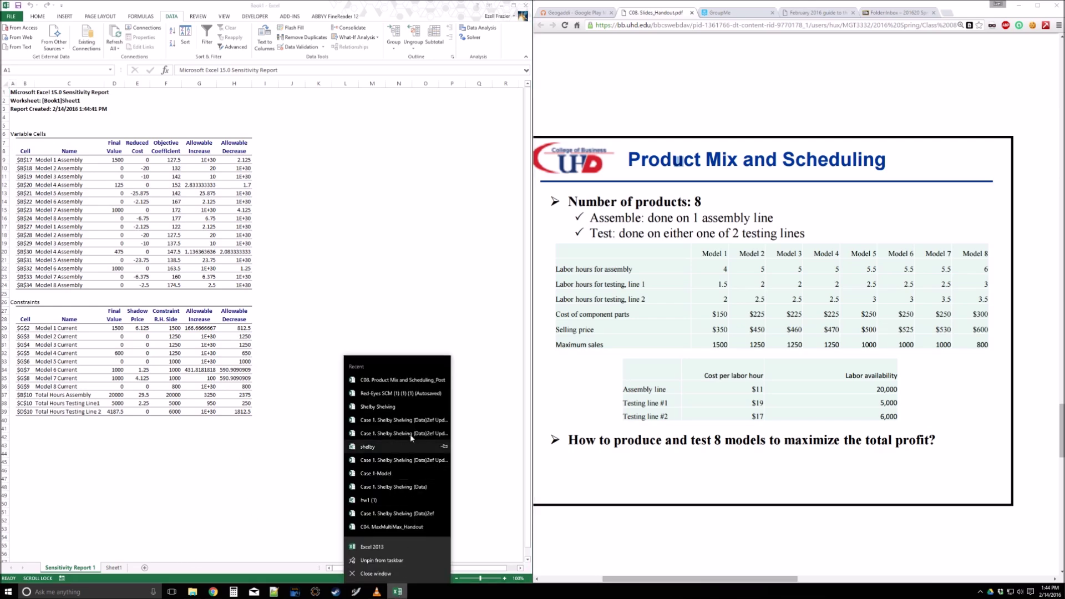
pyautogui.click(408, 380)
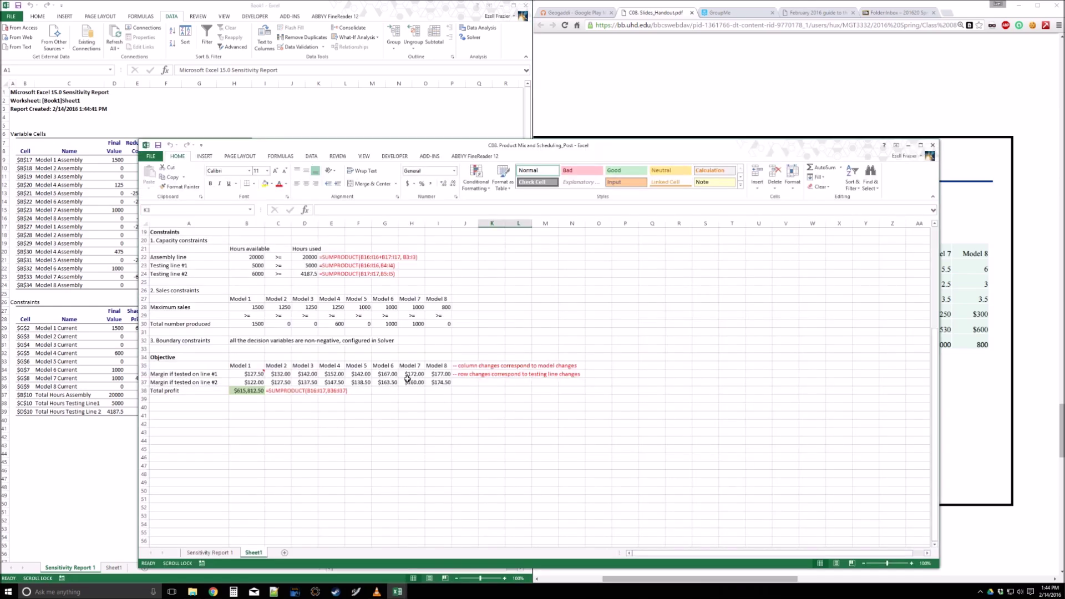
pyautogui.click(210, 553)
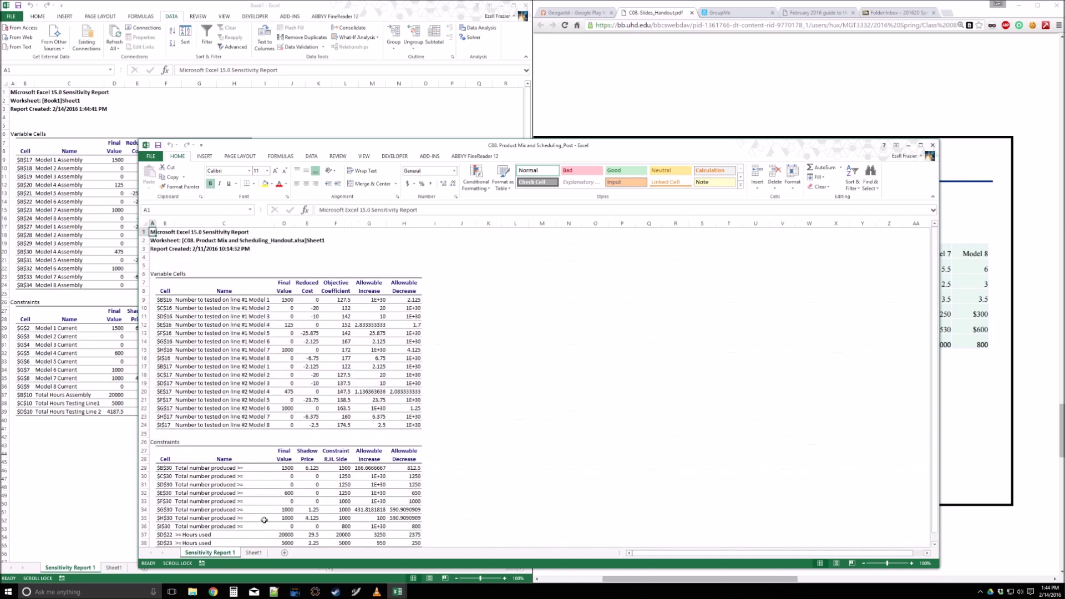
pyautogui.moveTo(564, 146); pyautogui.dragTo(1062, 167)
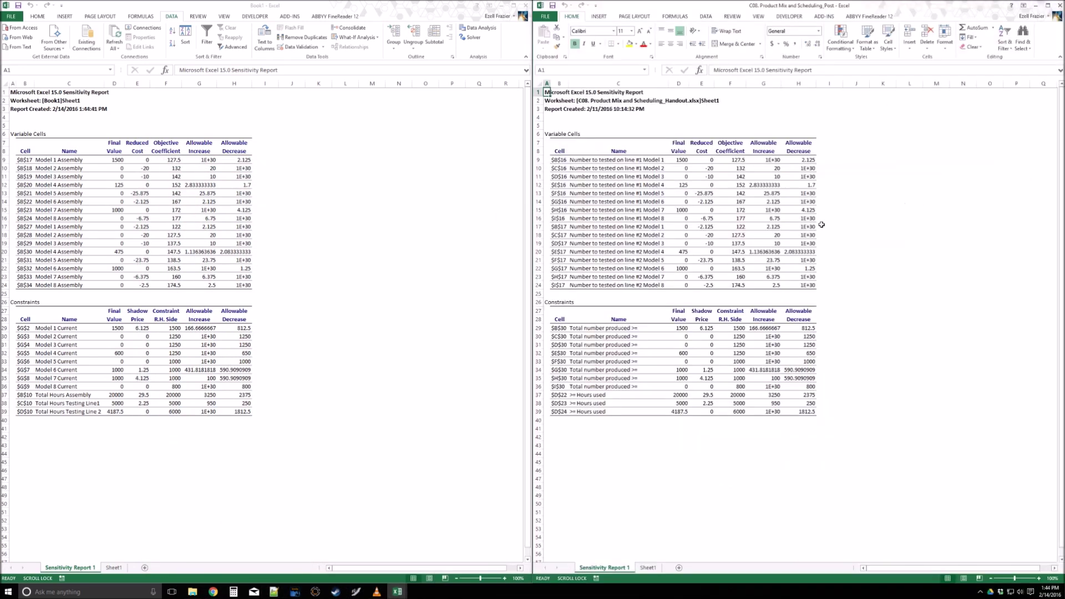
pyautogui.hotkey('ctrl', 'pagedown')
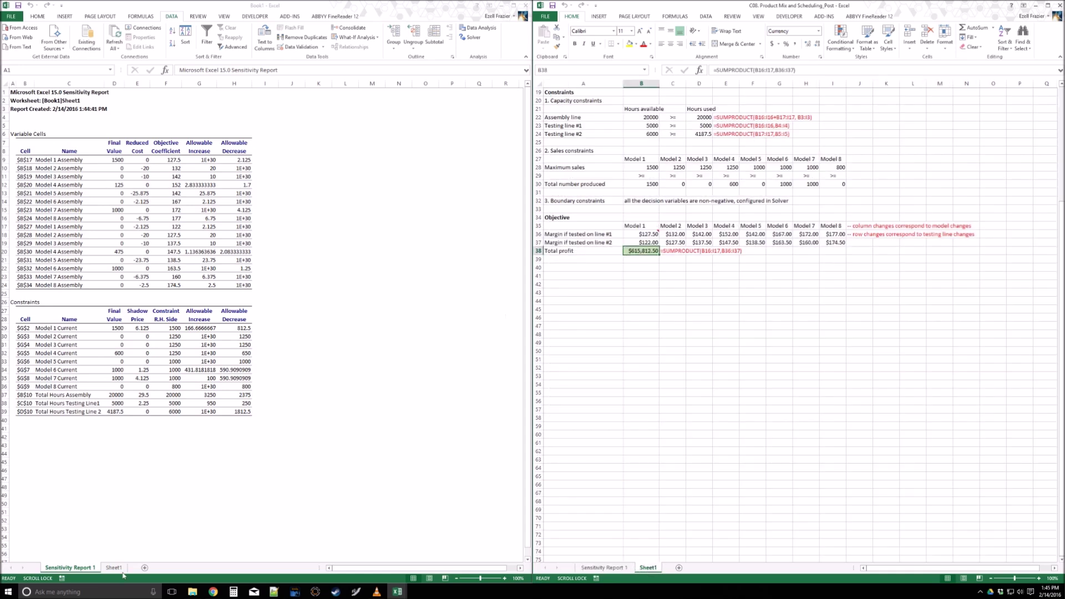